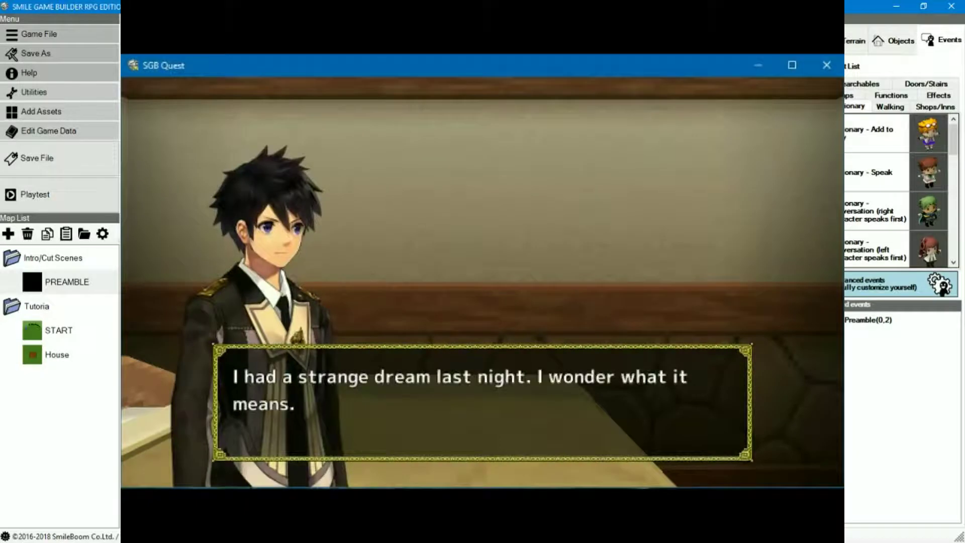
key("Return")
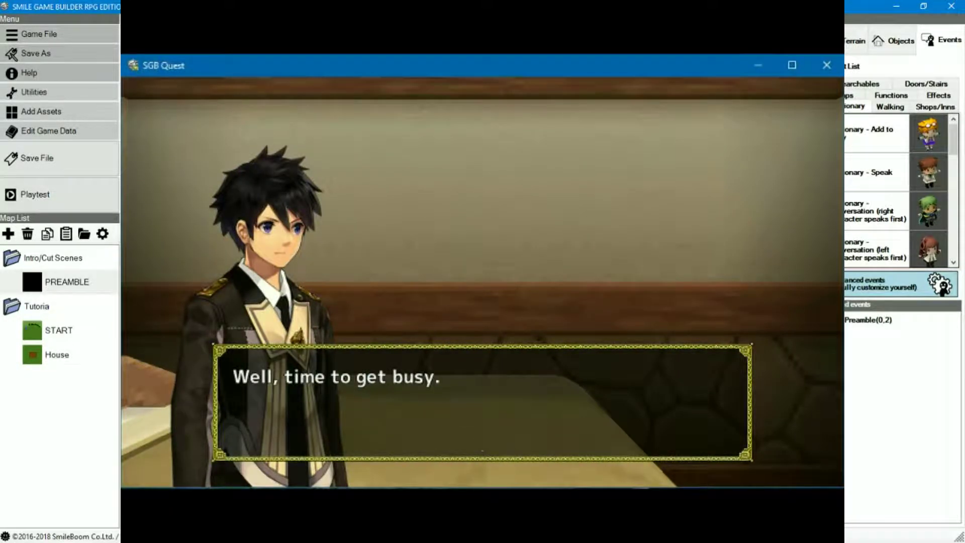
key("Return")
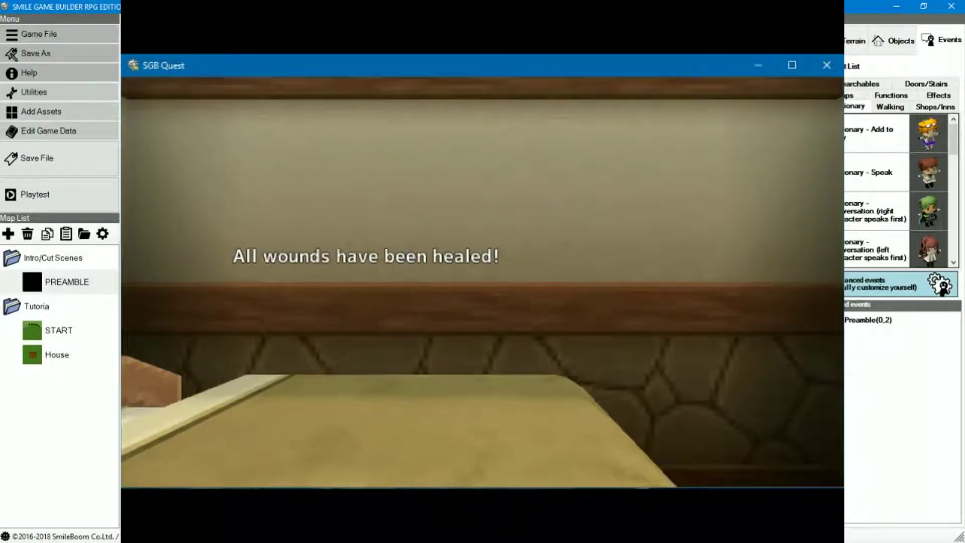
key("Return")
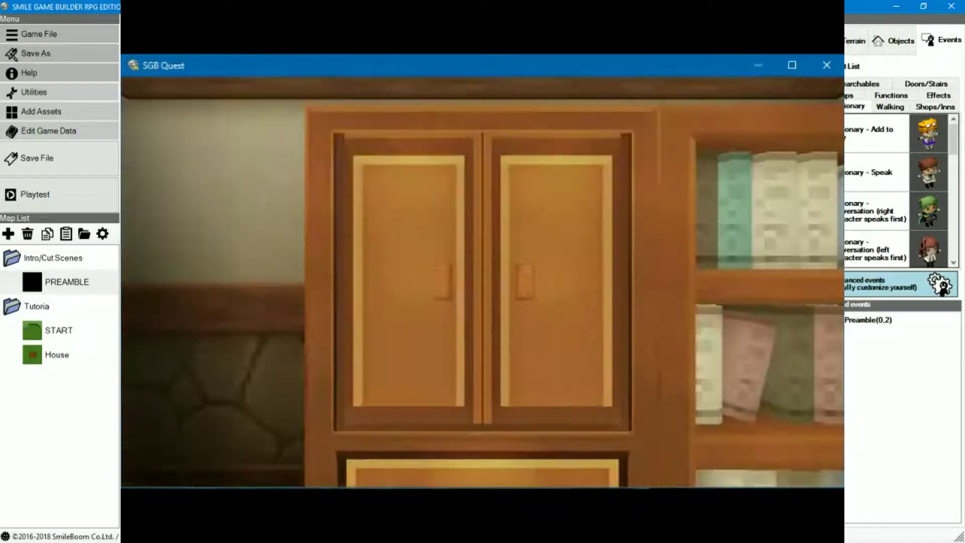
key("Return")
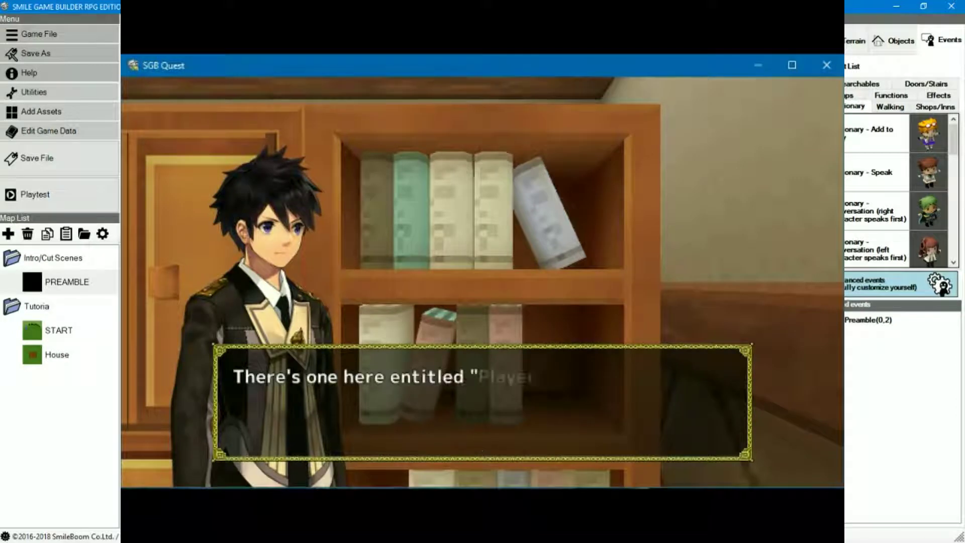
key("Return")
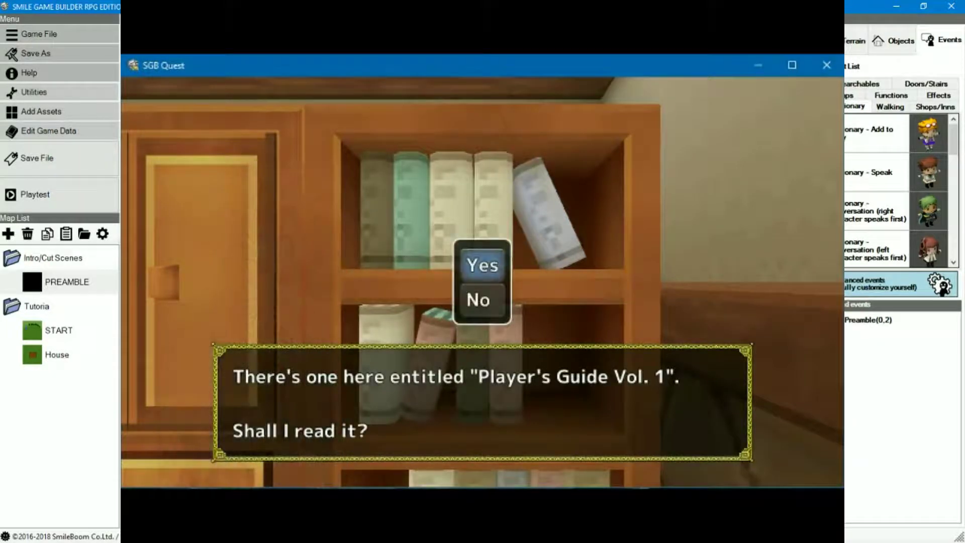
key("Return")
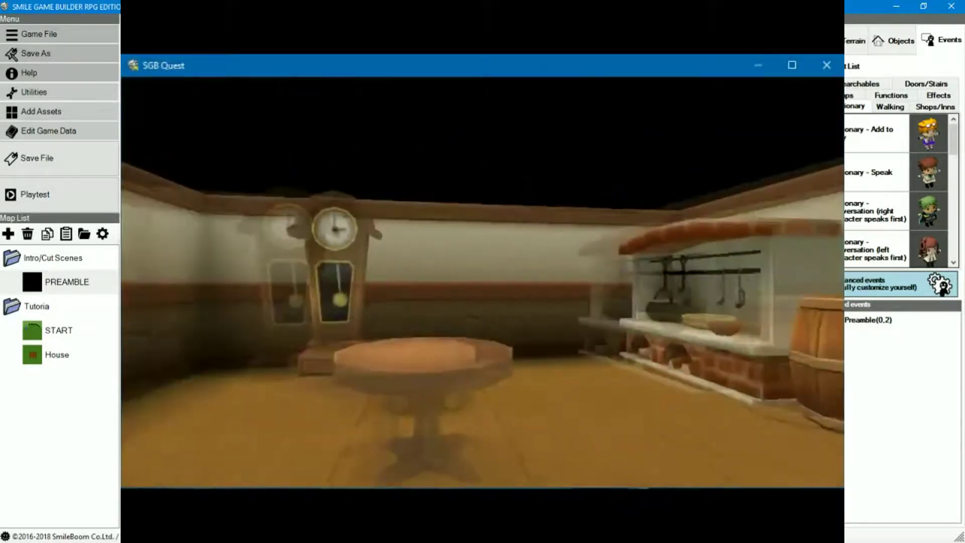
key("Up")
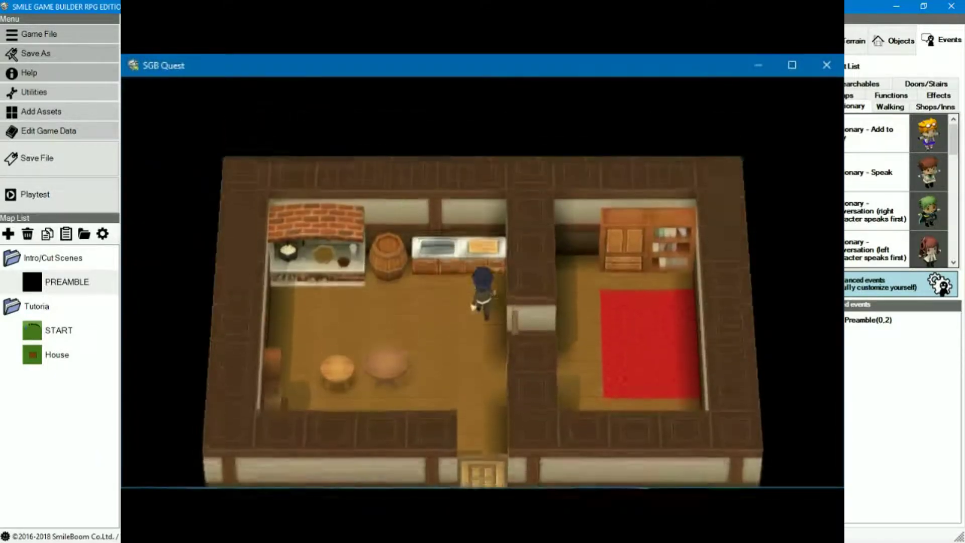
key("Return")
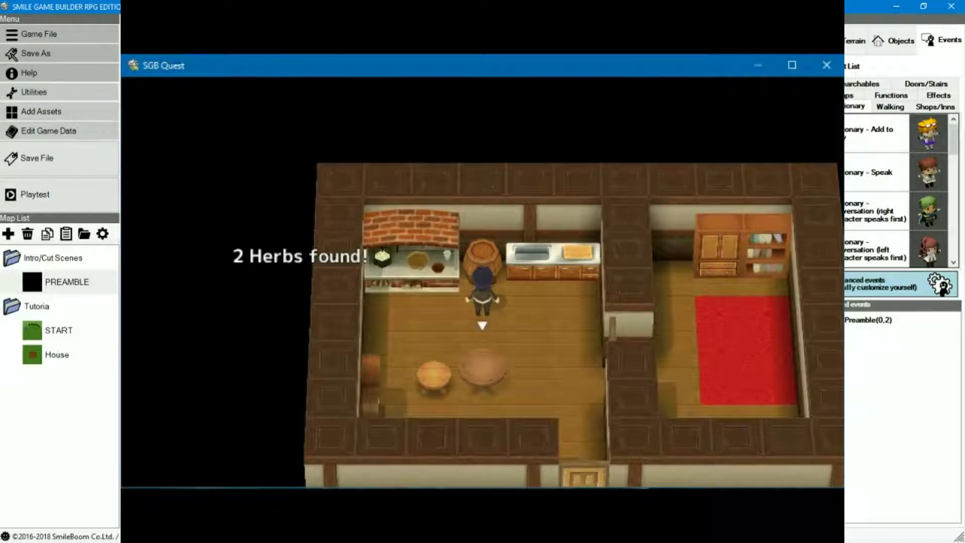
key("Return")
key("Down")
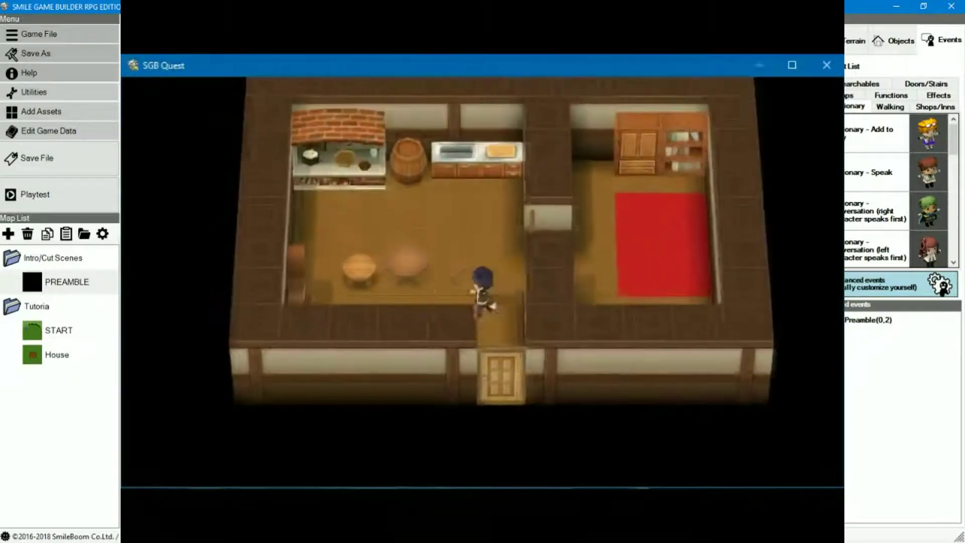
key("Left")
key("Up")
key("Return")
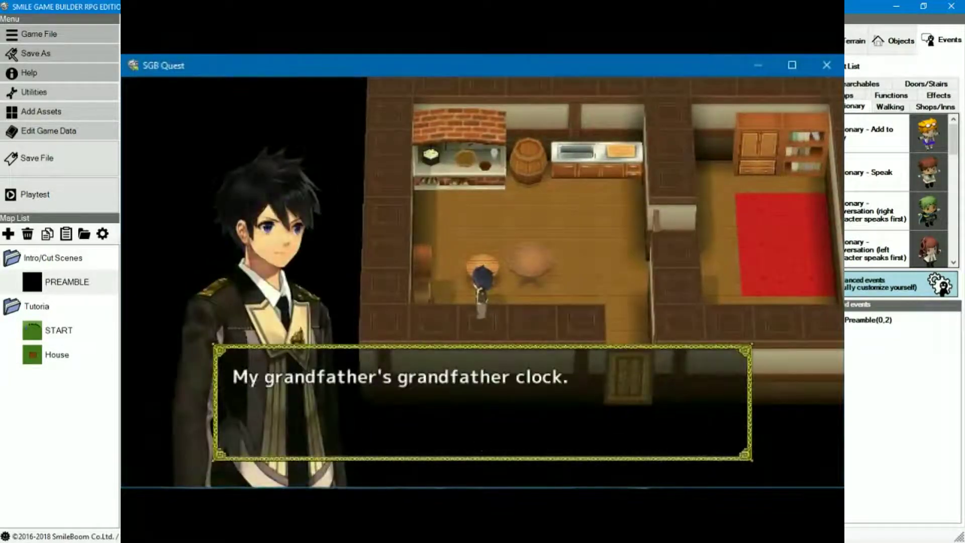
key("Return")
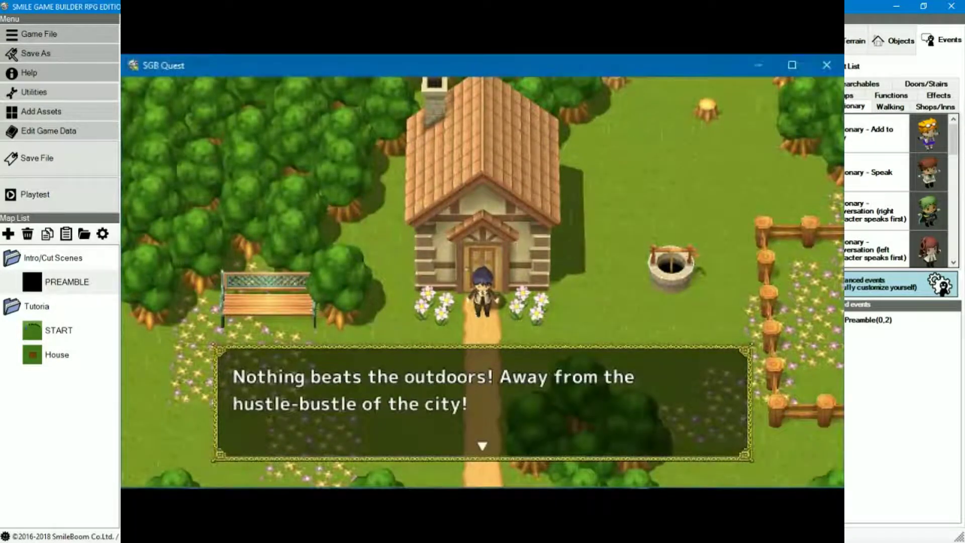
key("Return")
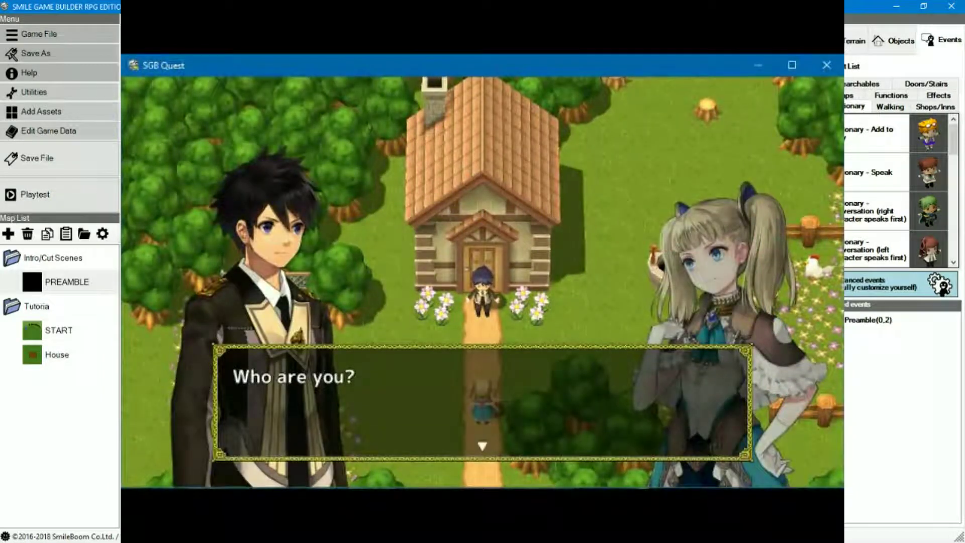
key("Return")
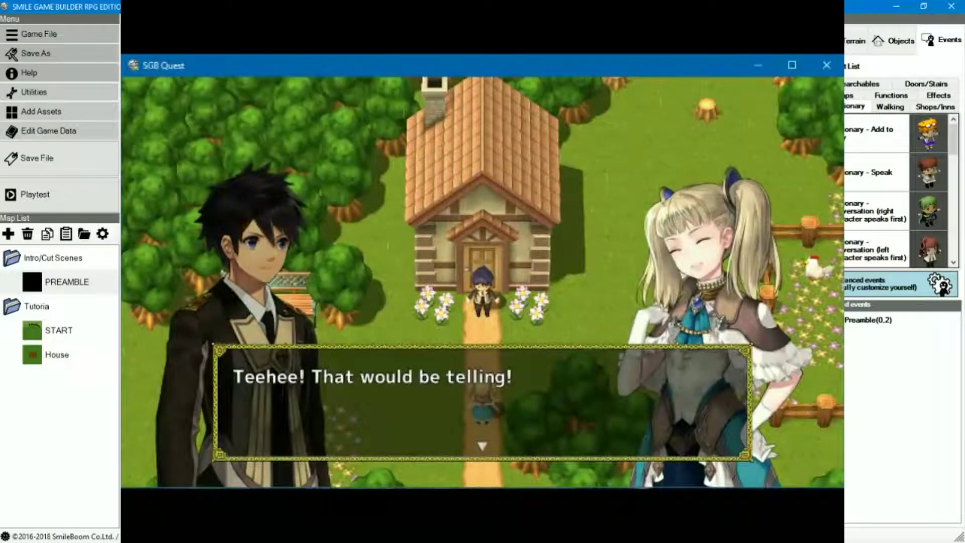
key("Return")
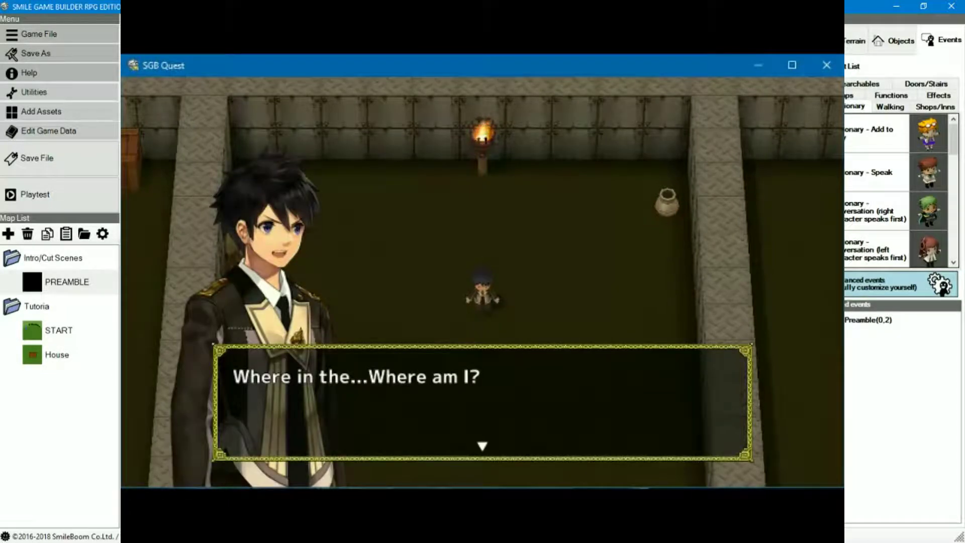
key("Return")
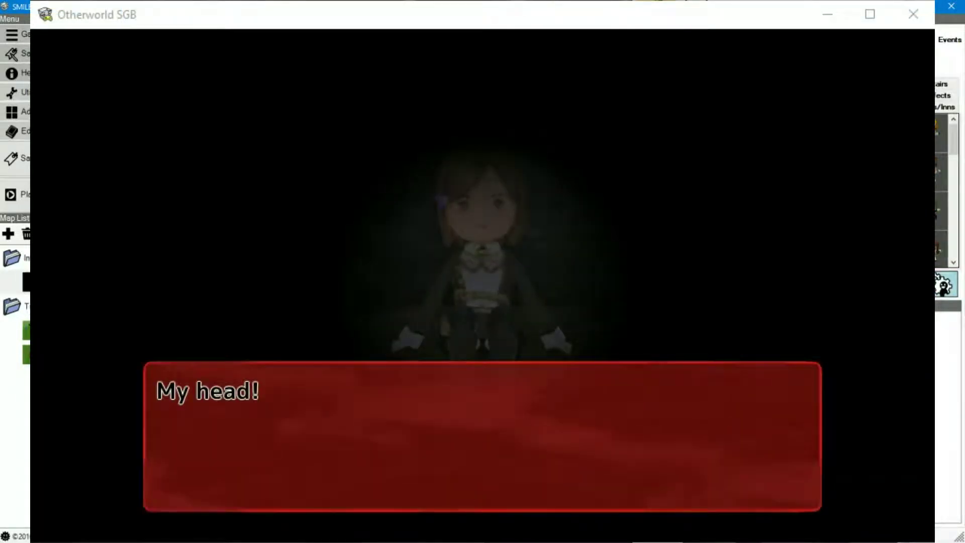
key("Return")
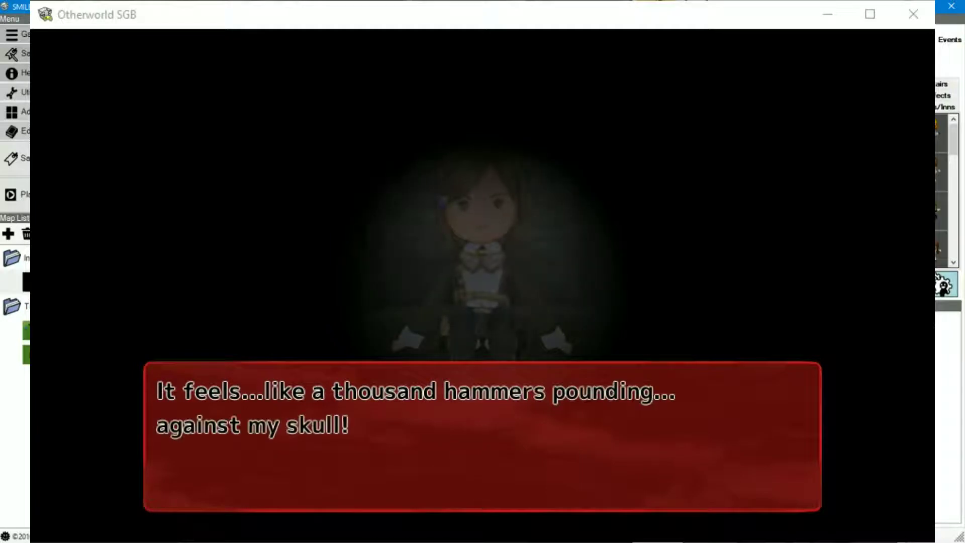
key("Return")
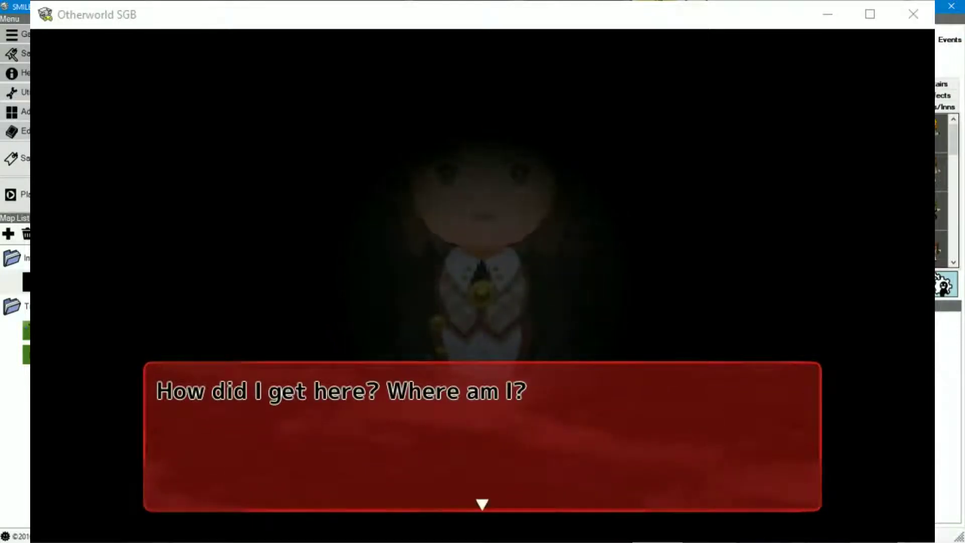
key("Return")
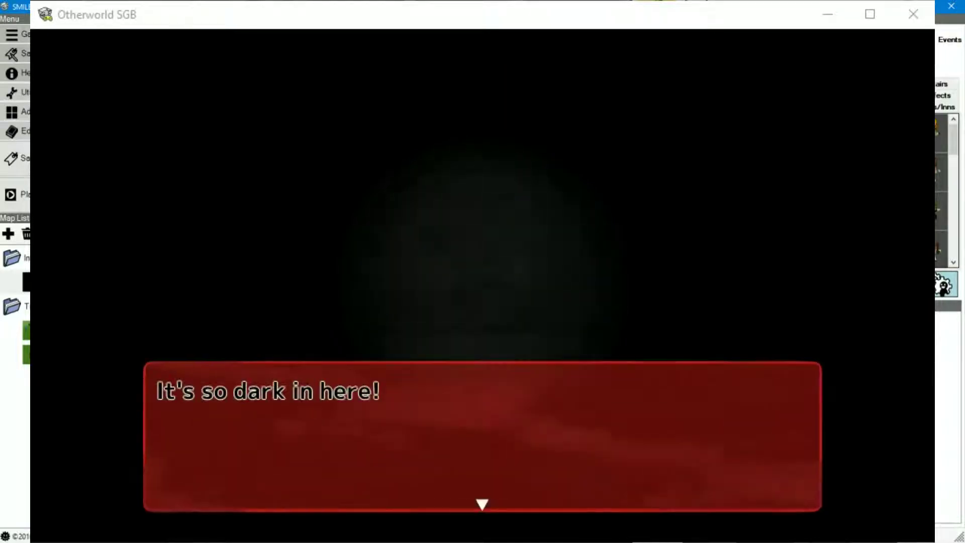
key("Return")
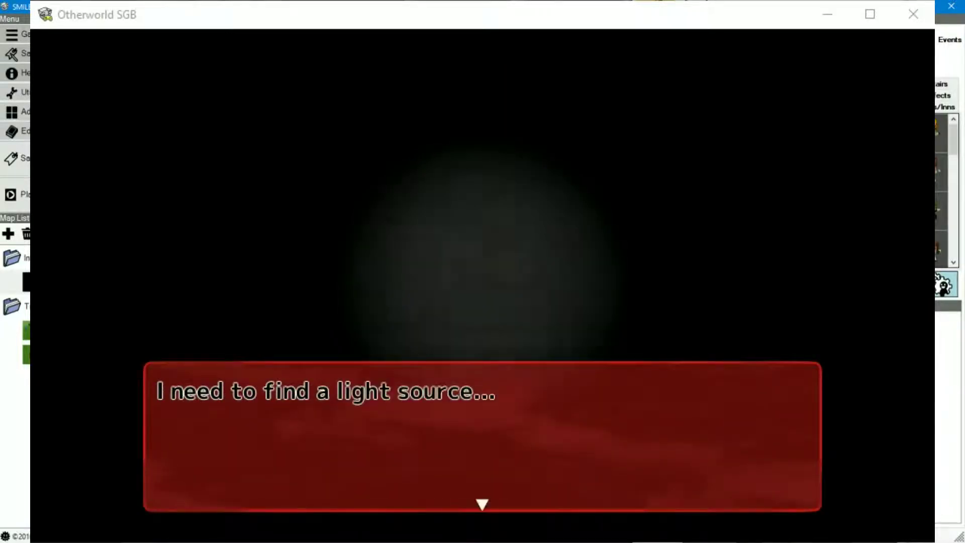
key("Return")
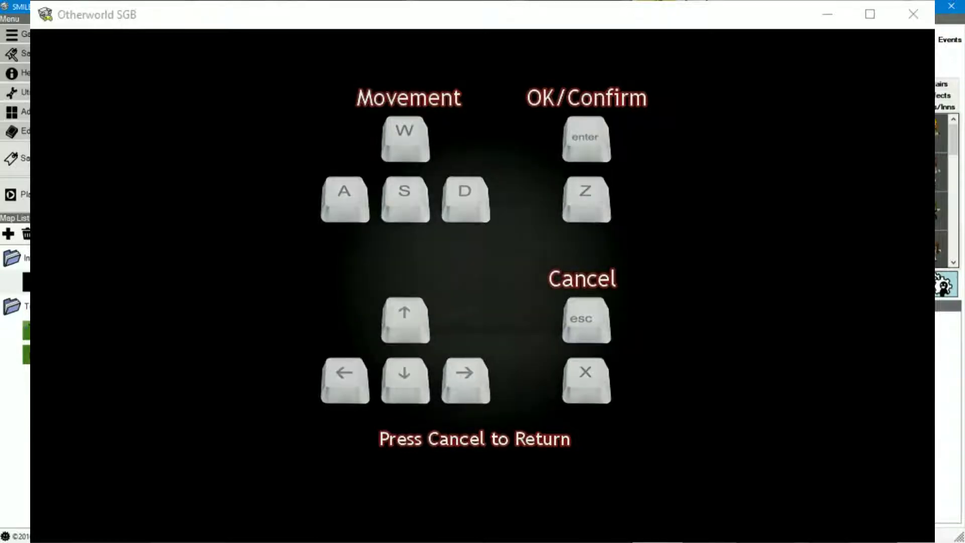
key("Escape")
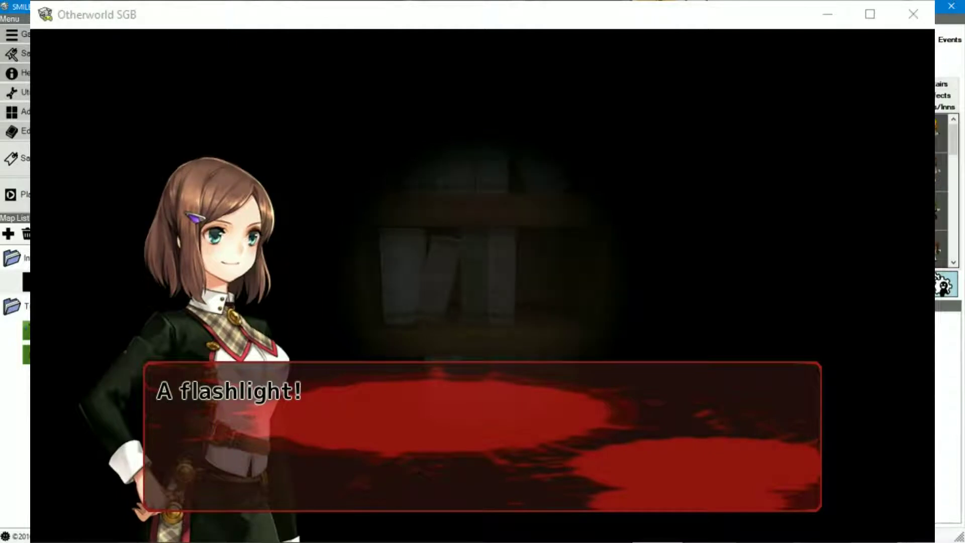
key("Return")
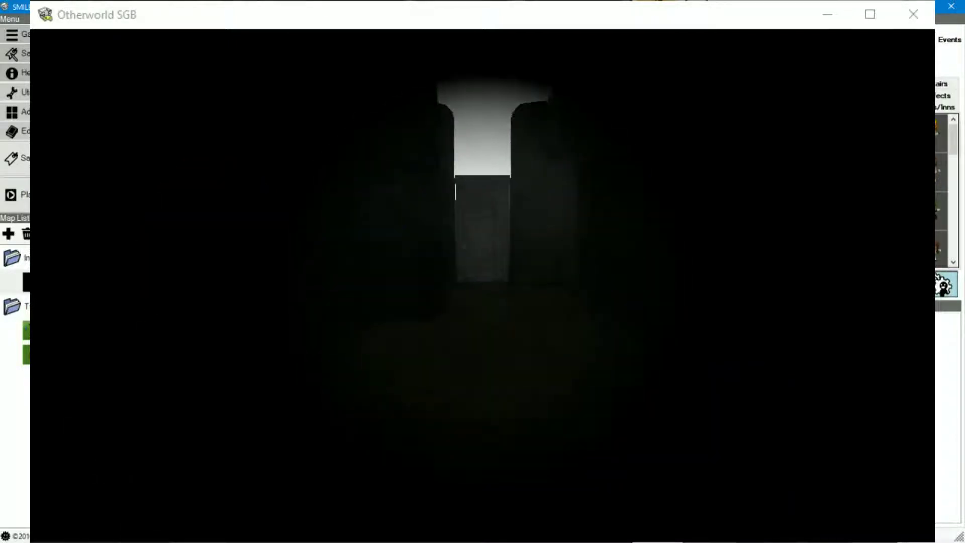
key("Up")
key("Return")
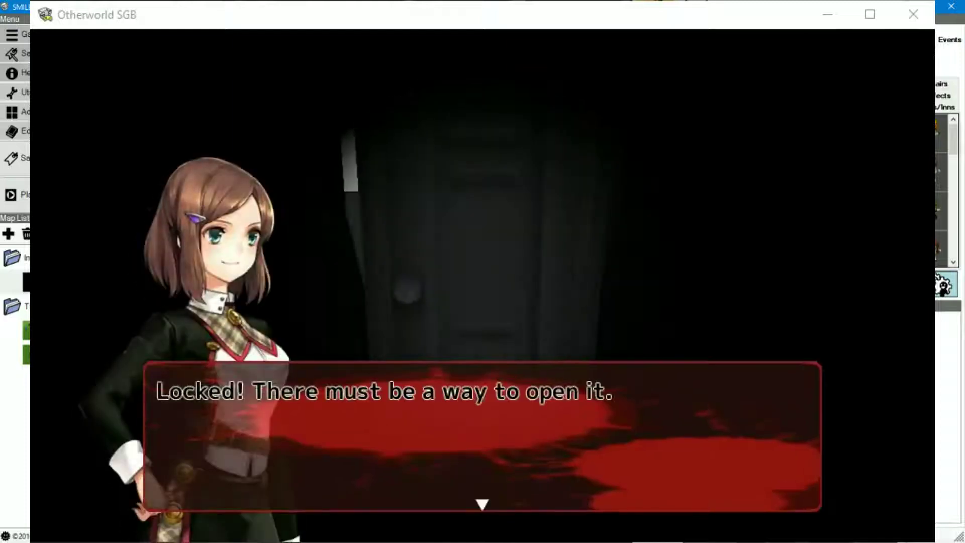
key("Return")
key("Down")
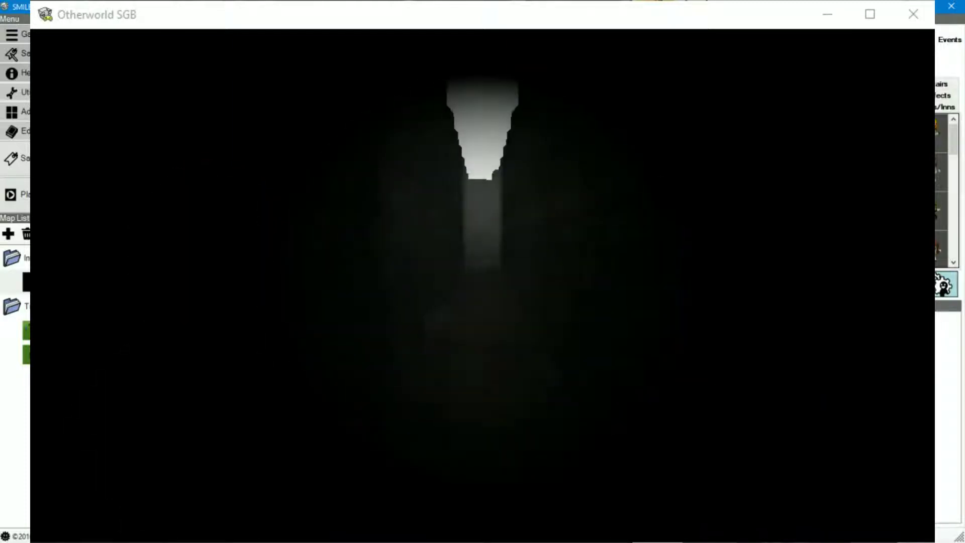
key("Up")
key("Right")
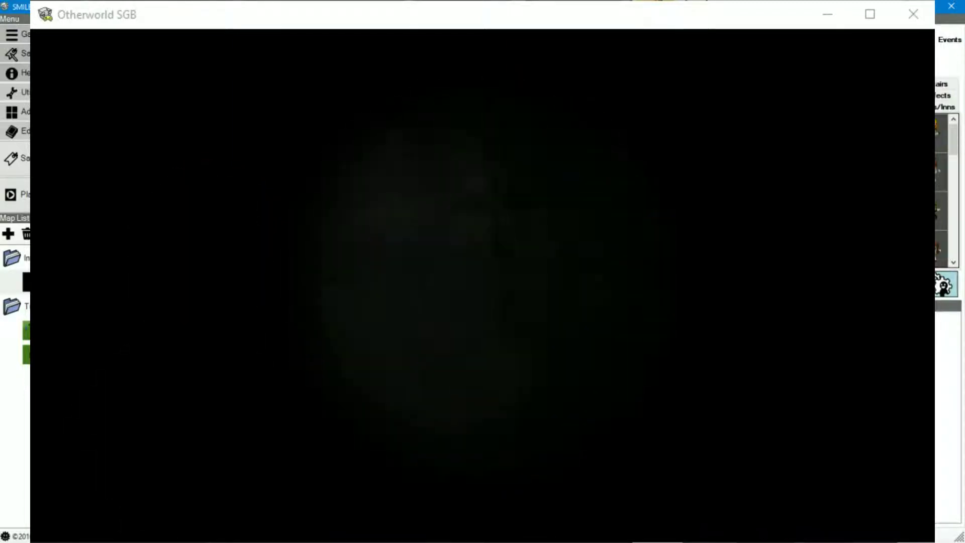
key("Up")
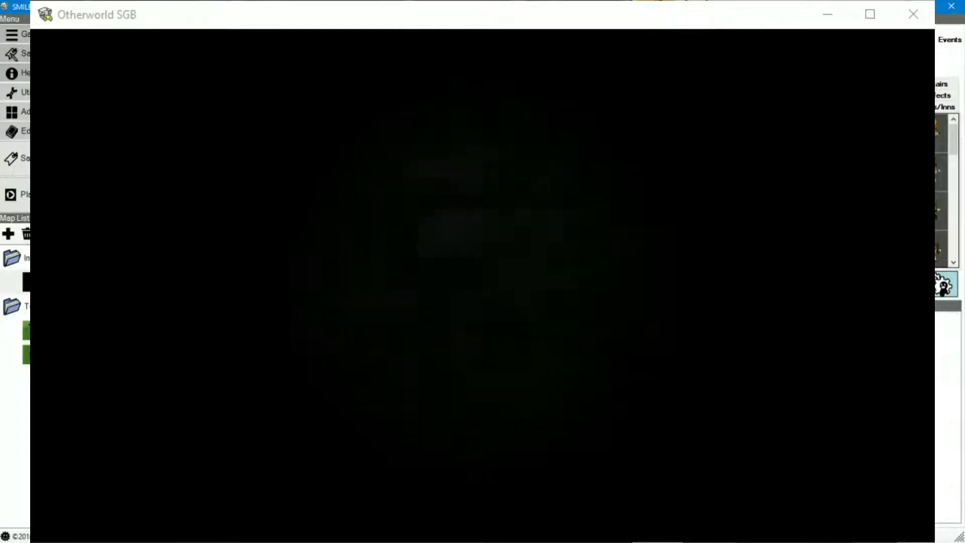
key("Right")
key("Up")
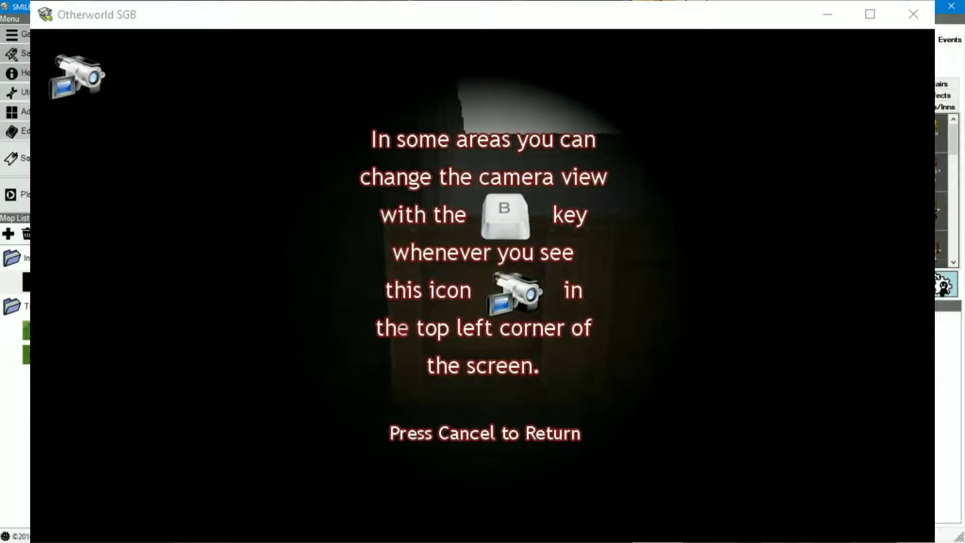
key("Escape")
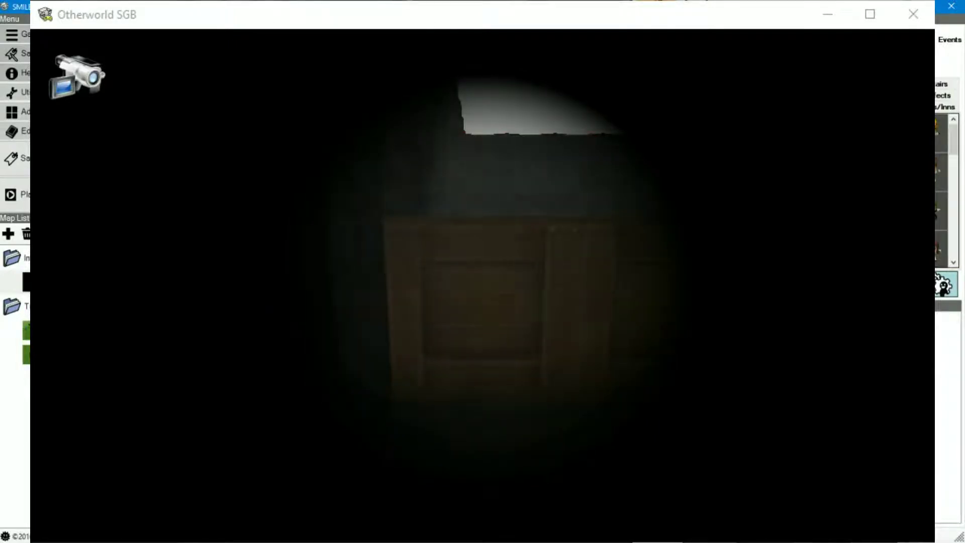
key("Left")
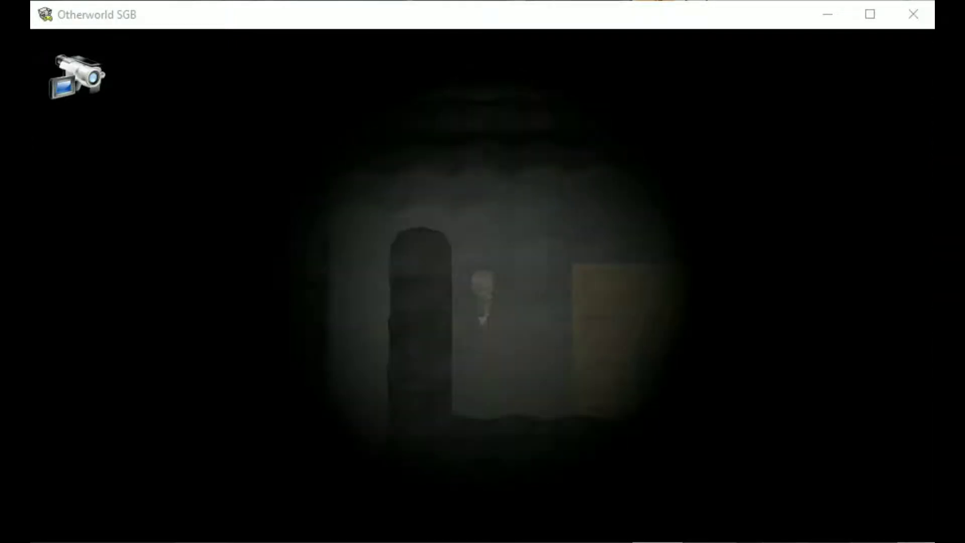
key("Up")
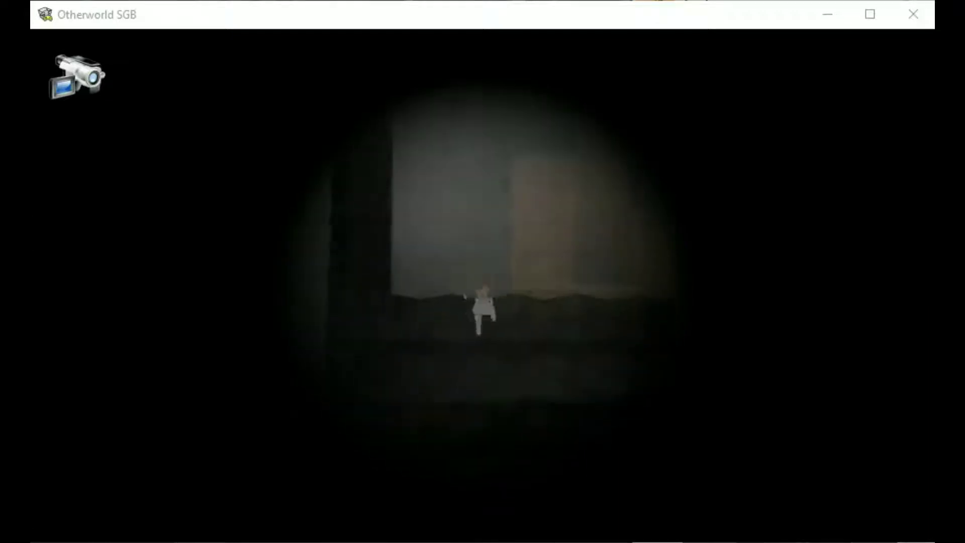
key("Up")
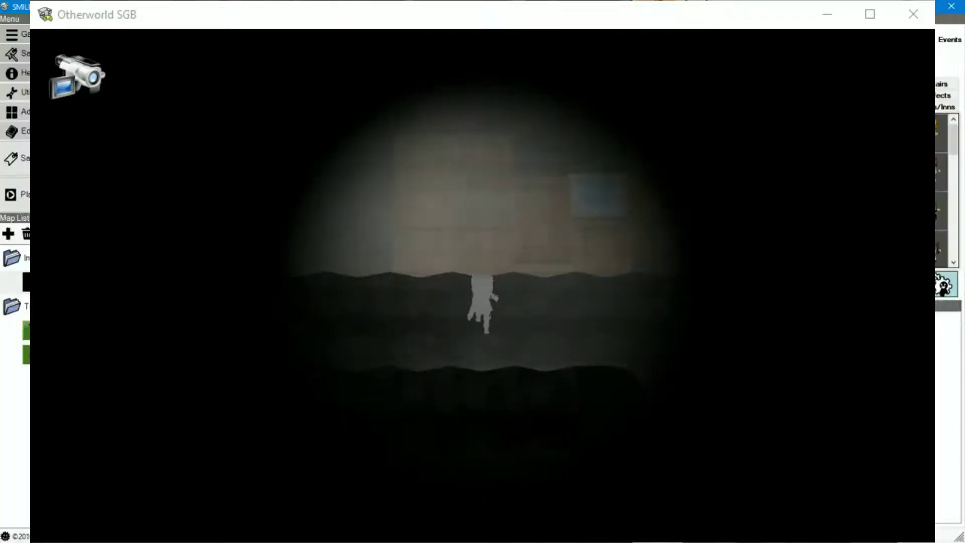
key("Up")
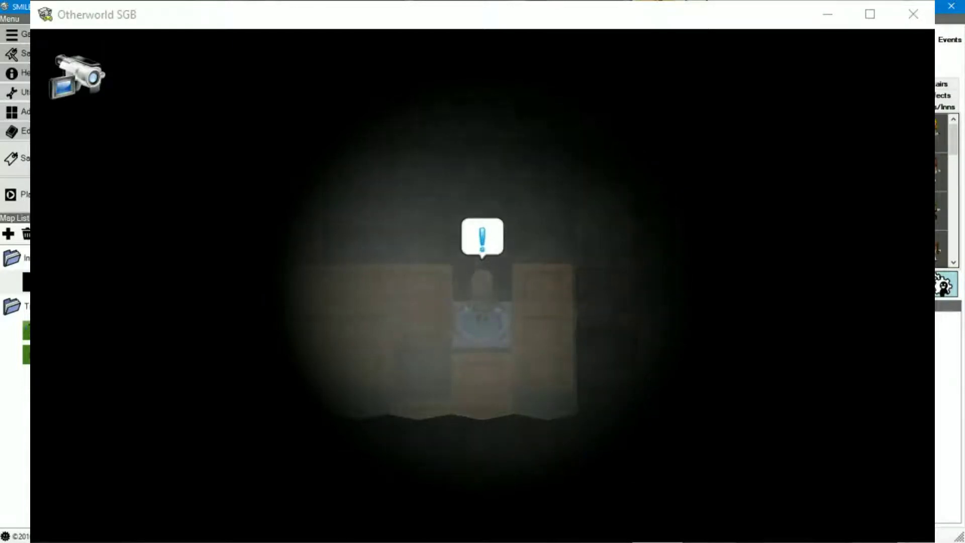
key("Return")
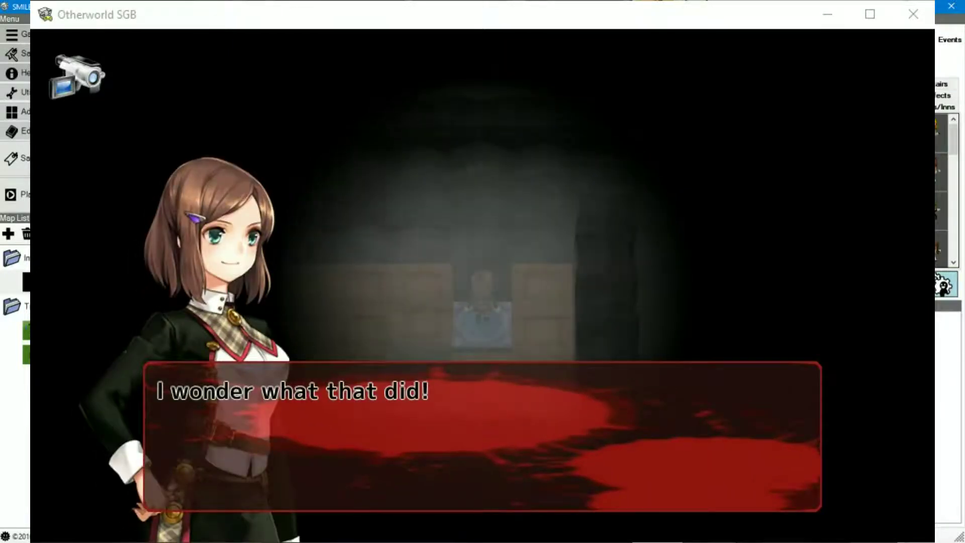
key("Return")
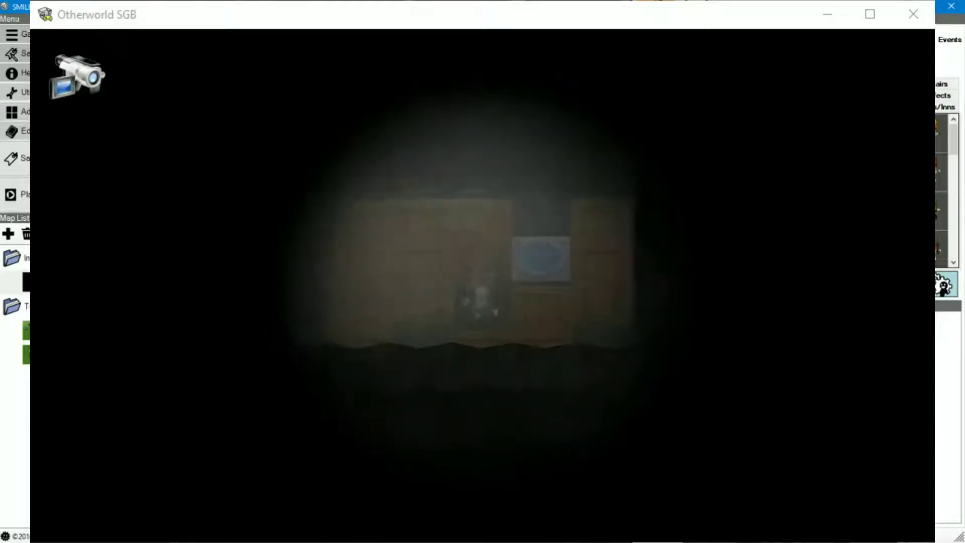
key("Up")
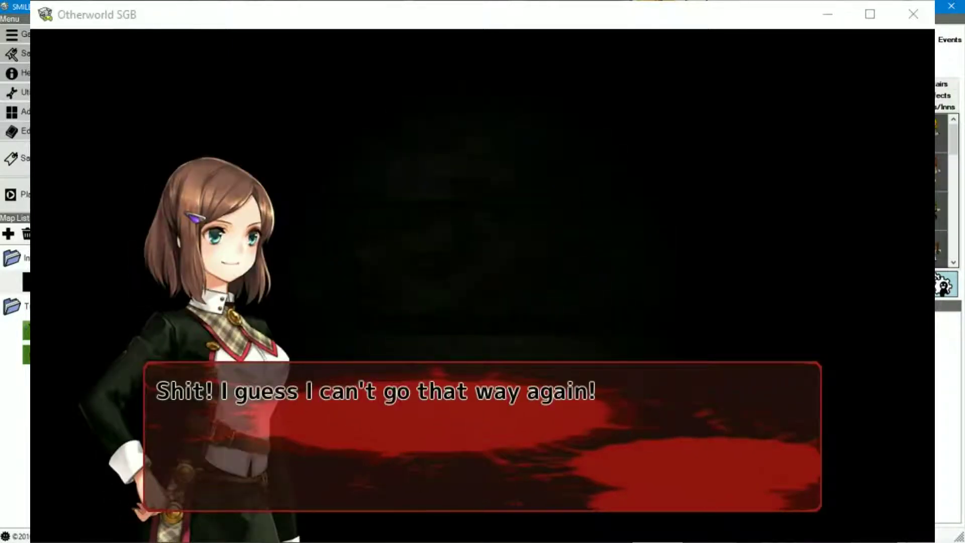
- Advance the character's dialogue in the Otherworld SGB sample game
key("Return")
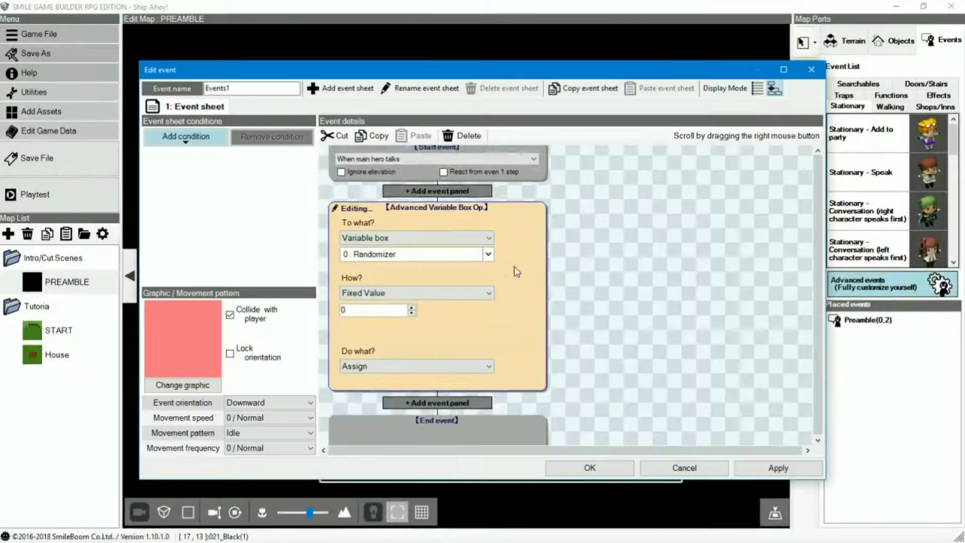
- List the value sources available for the Advanced Variable Box operation on the Randomizer variable
left_click(456, 290)
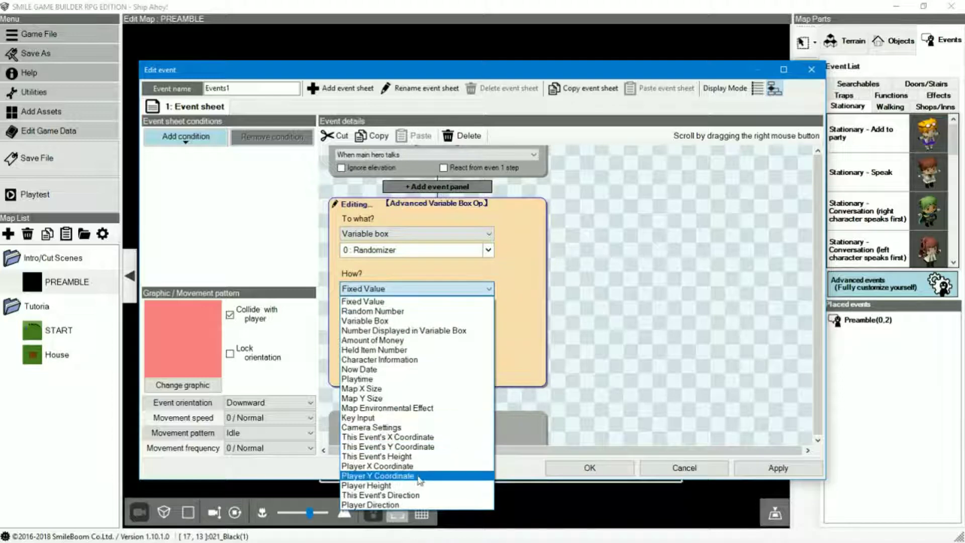
- Review all the variable assignments in the Variables Setup common event, from player direction through camera eye height, and close it without changes
left_click(66, 132)
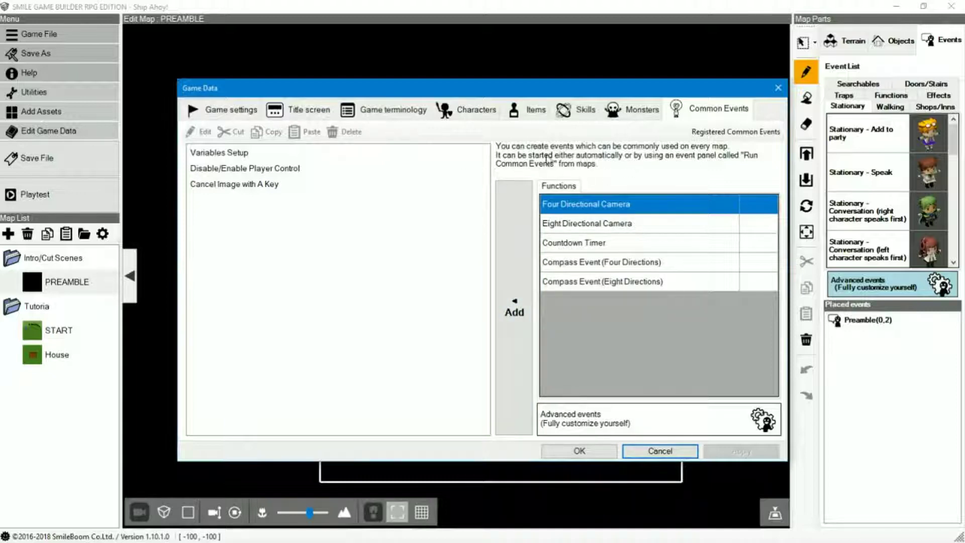
double_click(234, 153)
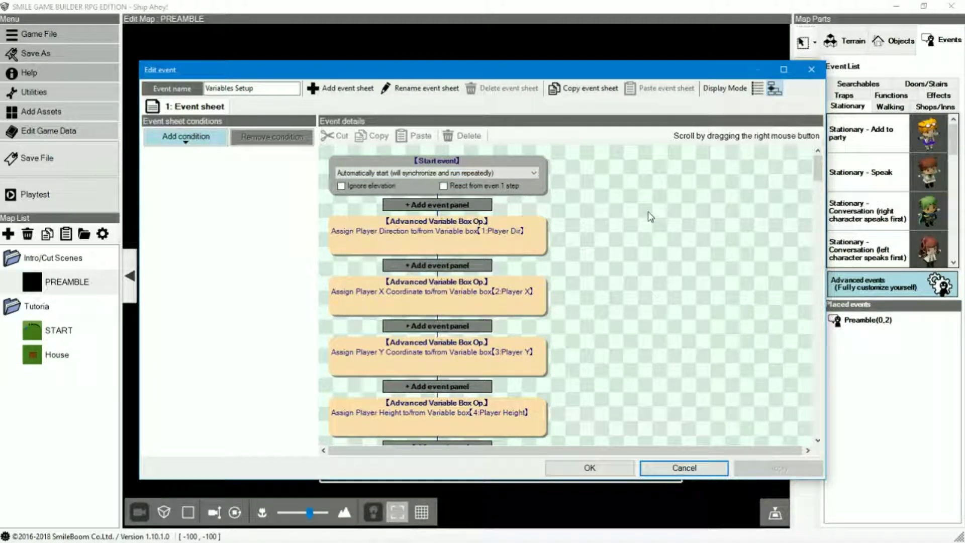
scroll(608, 219, "down", 1)
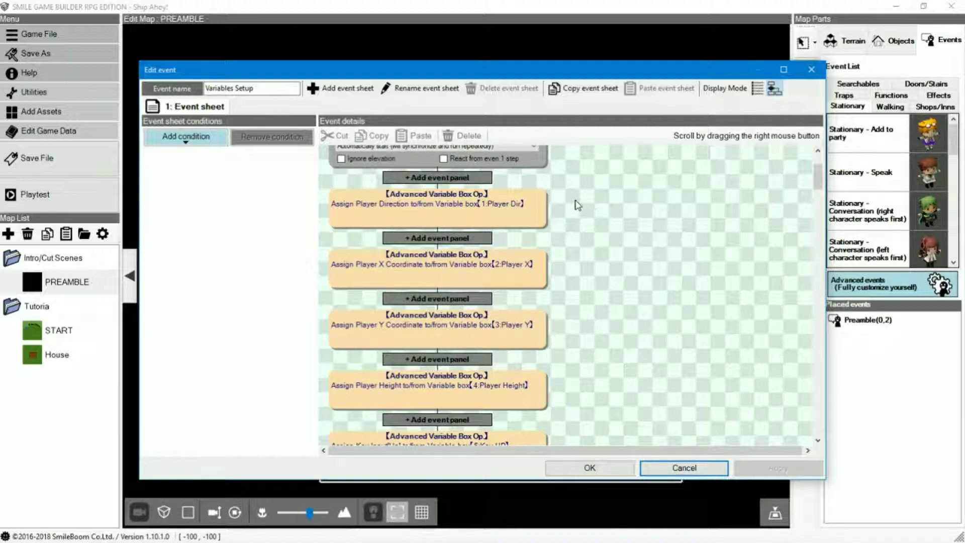
scroll(577, 204, "down", 1)
scroll(570, 211, "up", 1)
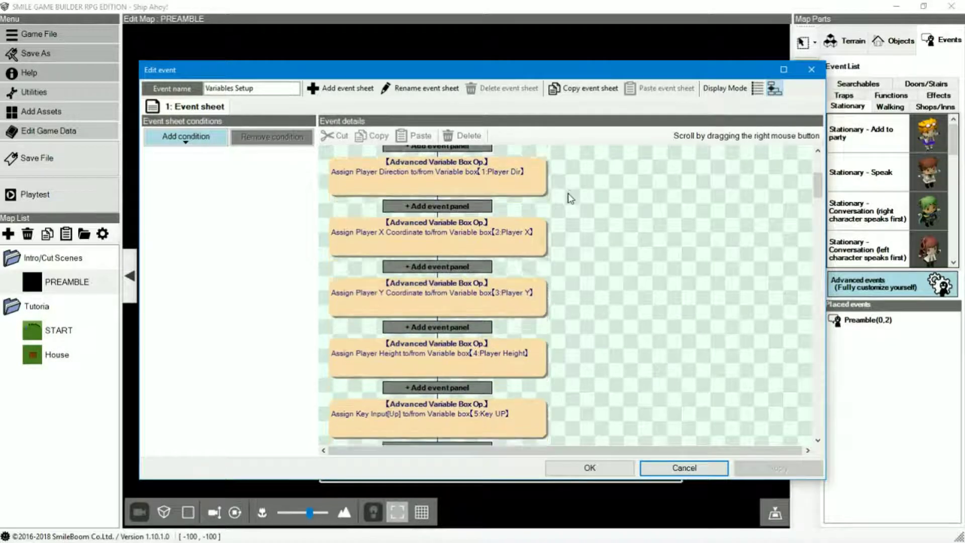
scroll(567, 251, "down", 3)
scroll(567, 272, "down", 5)
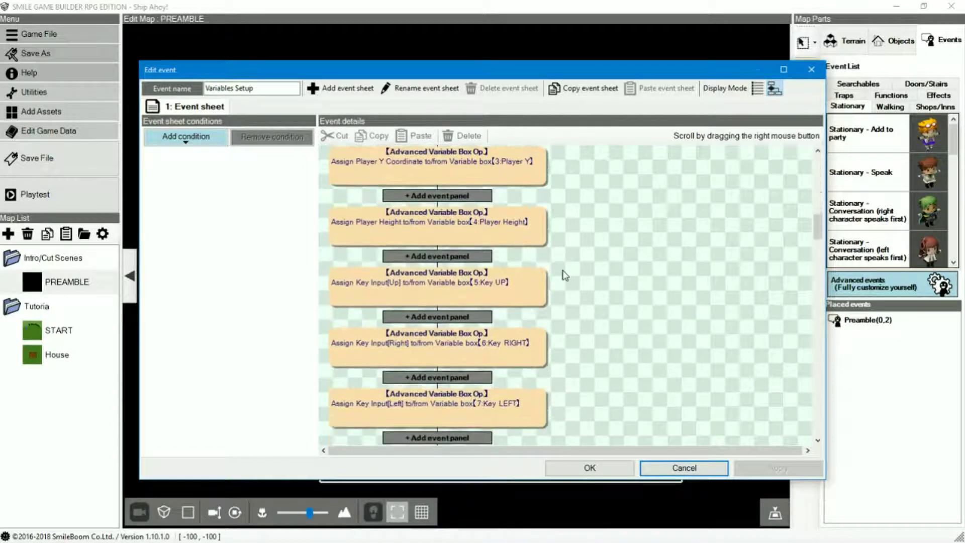
scroll(566, 279, "down", 12)
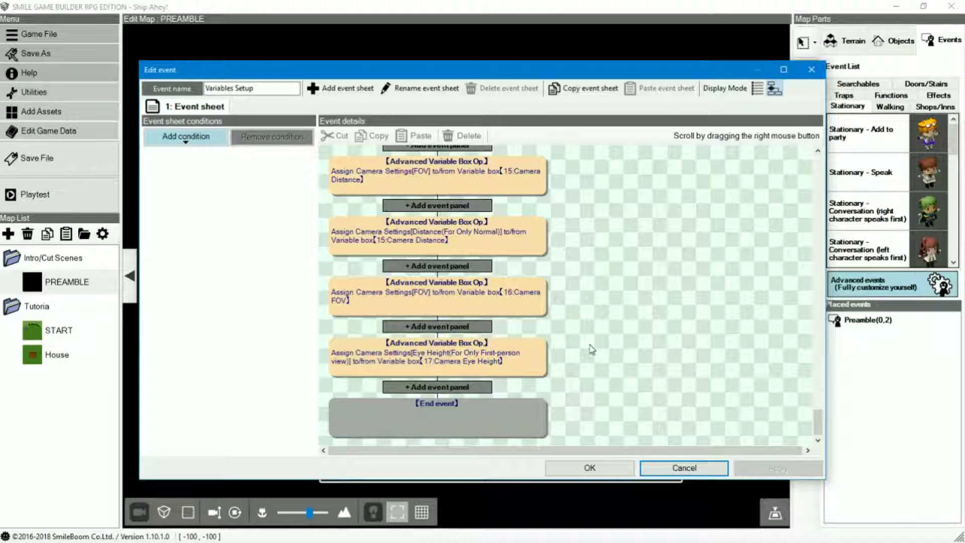
scroll(591, 348, "up", 5)
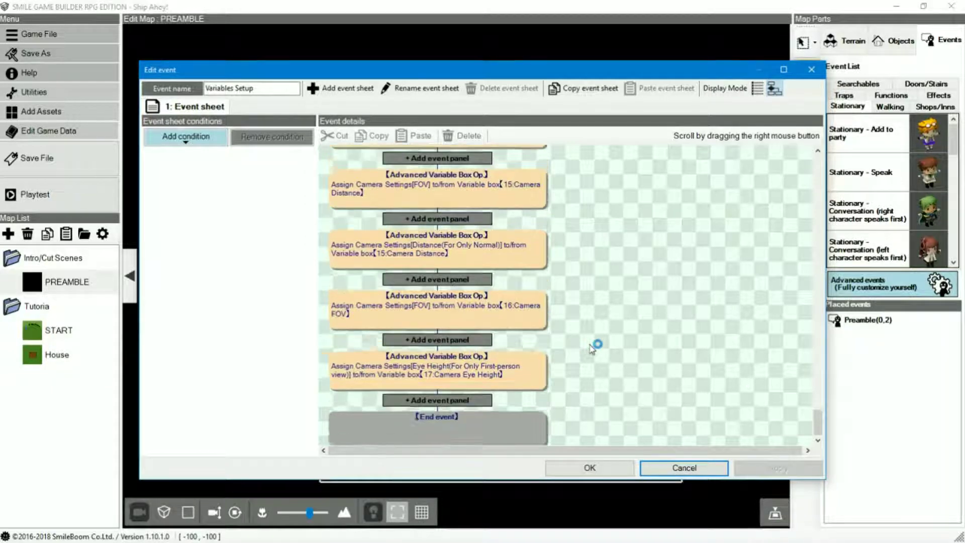
scroll(591, 348, "up", 2)
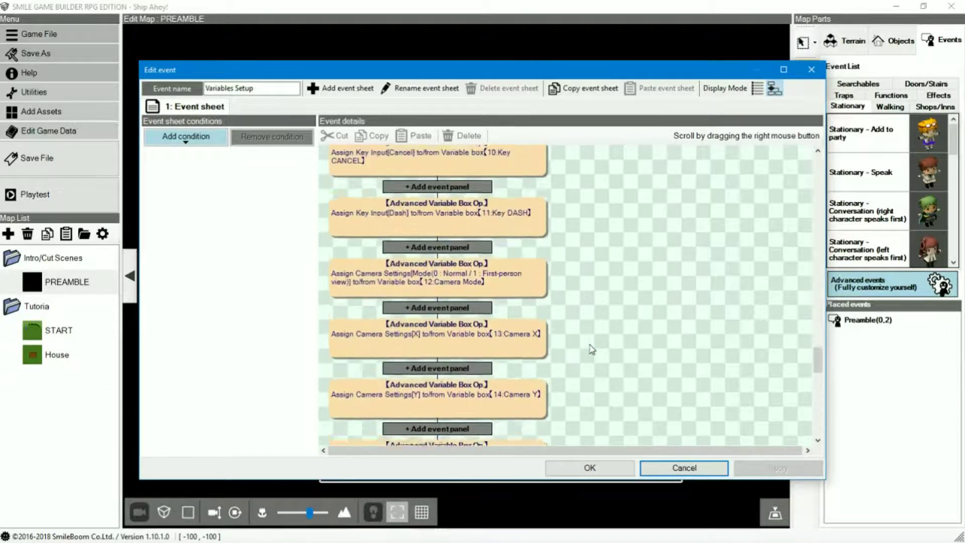
scroll(592, 349, "up", 8)
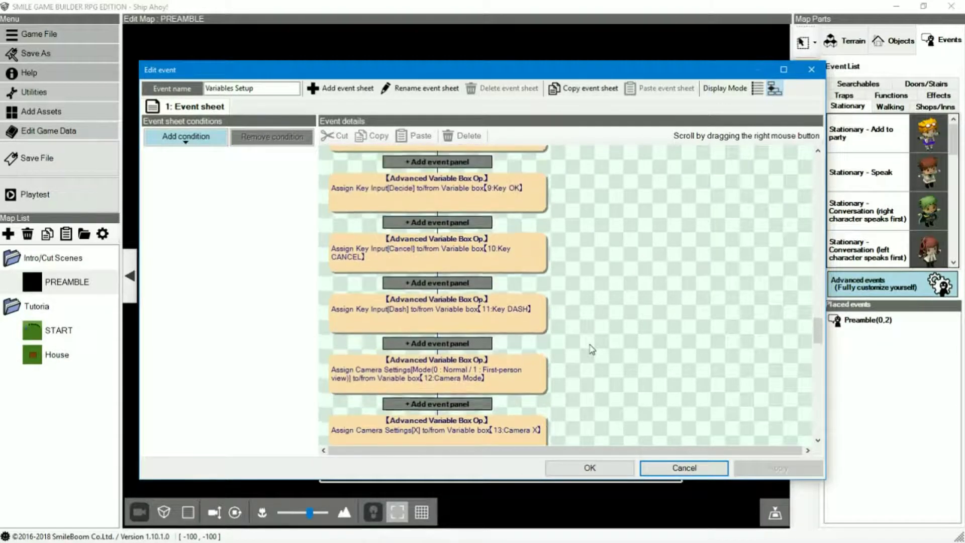
scroll(591, 348, "up", 8)
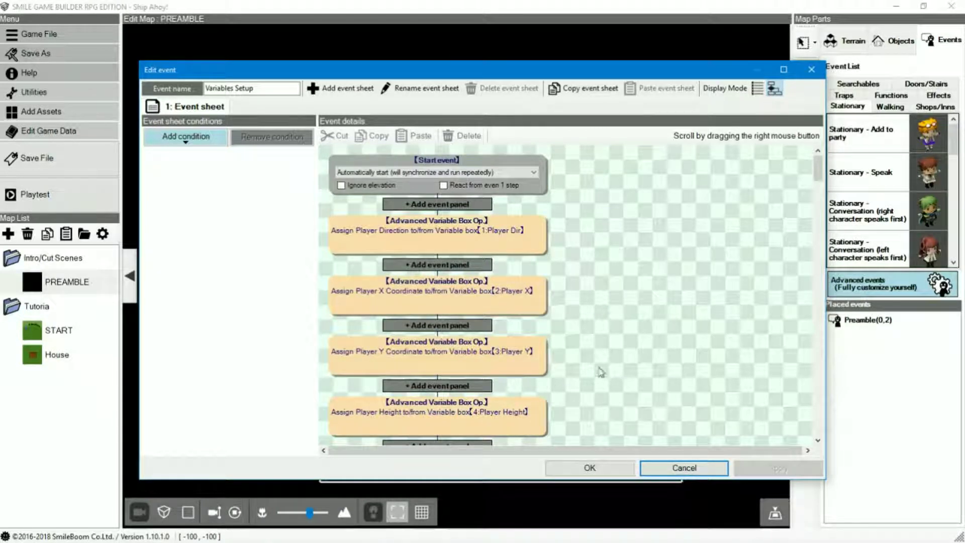
left_click(693, 468)
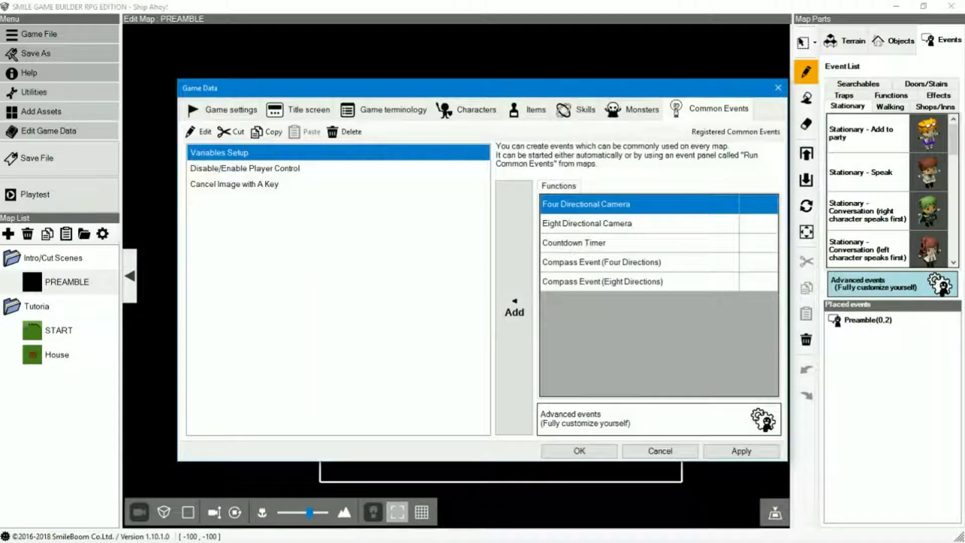
- Compare the Enable and Disable sheets of the Disable/Enable Player Control common event, including their switch conditions, and close it without changes
double_click(230, 171)
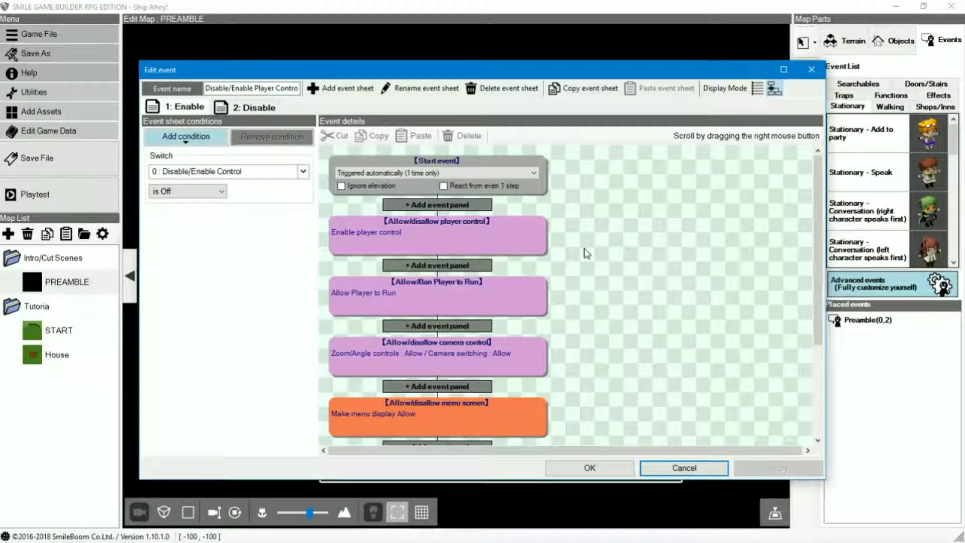
scroll(583, 250, "down", 1)
scroll(582, 249, "up", 1)
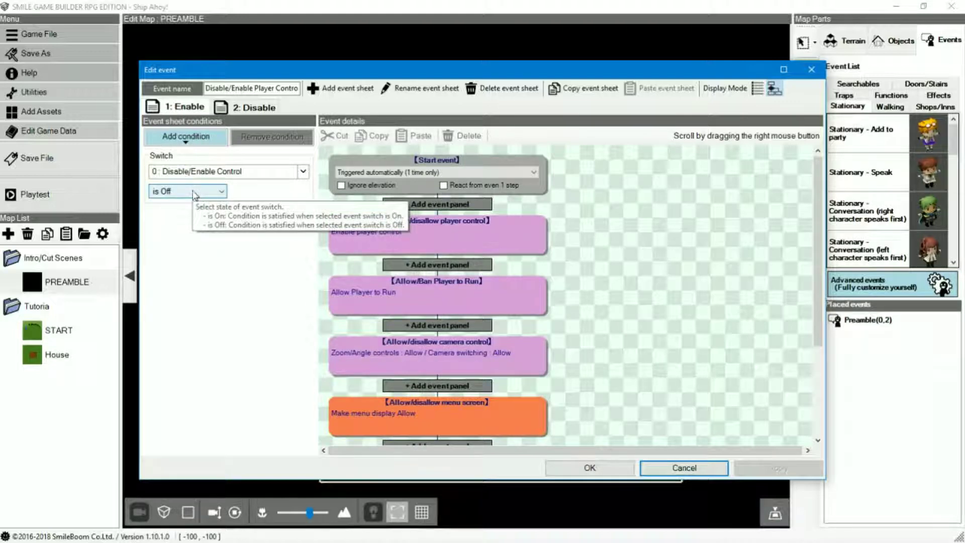
scroll(590, 259, "down", 3)
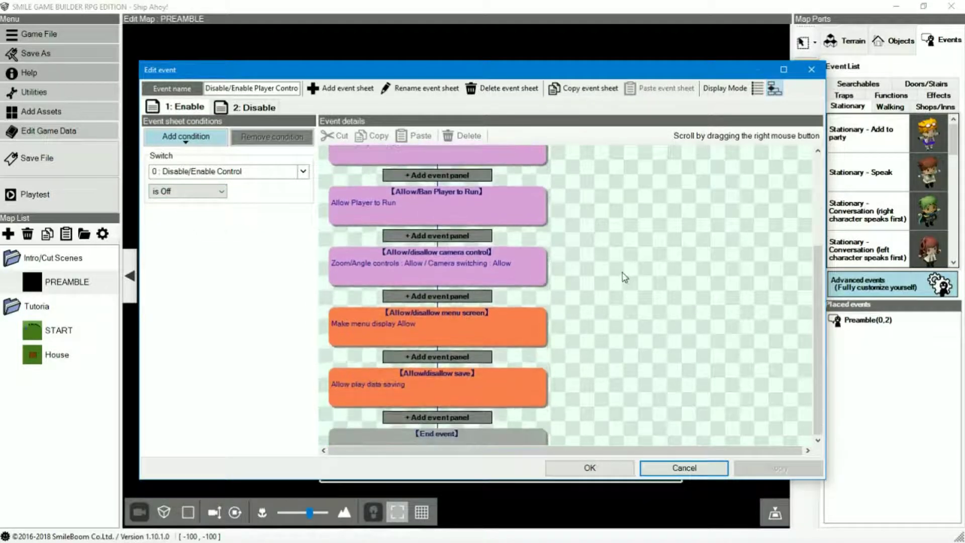
scroll(623, 276, "down", 1)
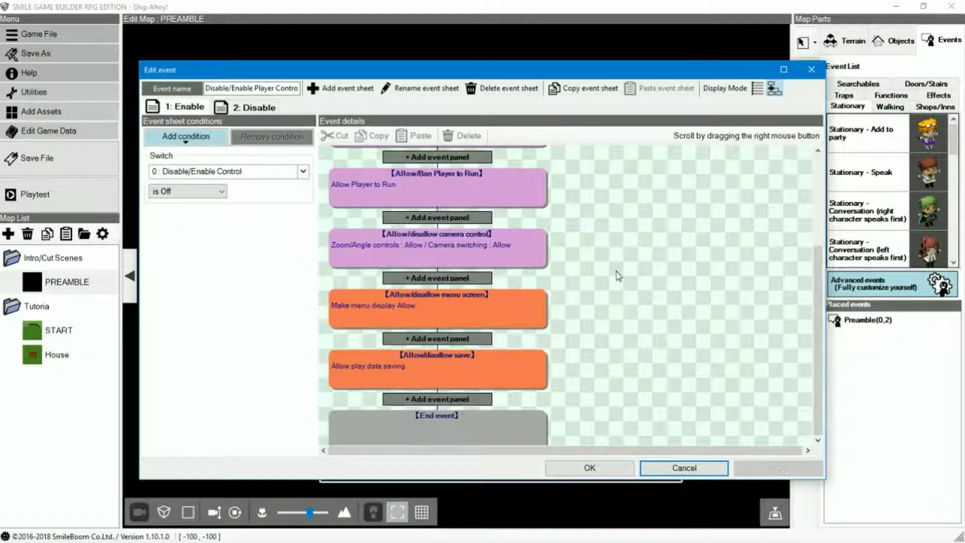
left_click(254, 107)
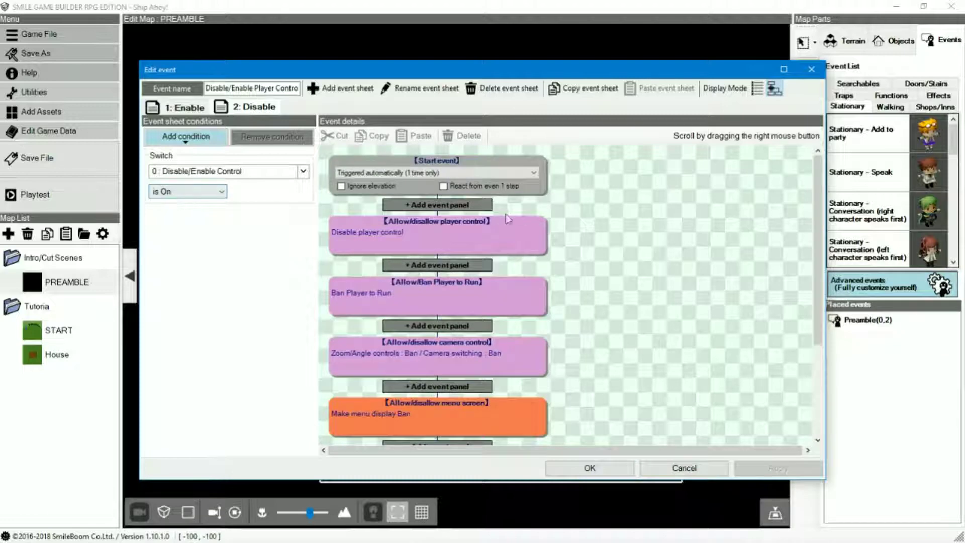
scroll(584, 296, "down", 5)
scroll(585, 296, "up", 5)
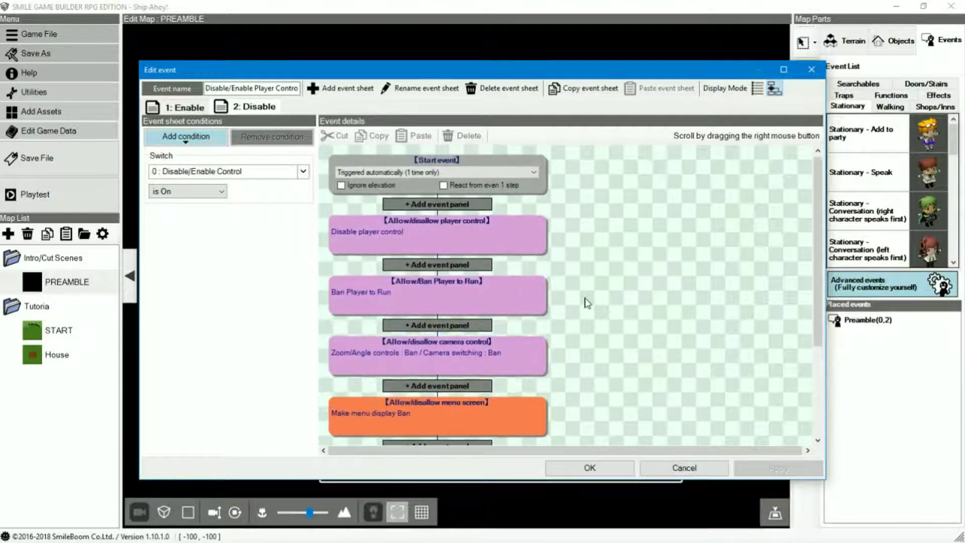
left_click(185, 107)
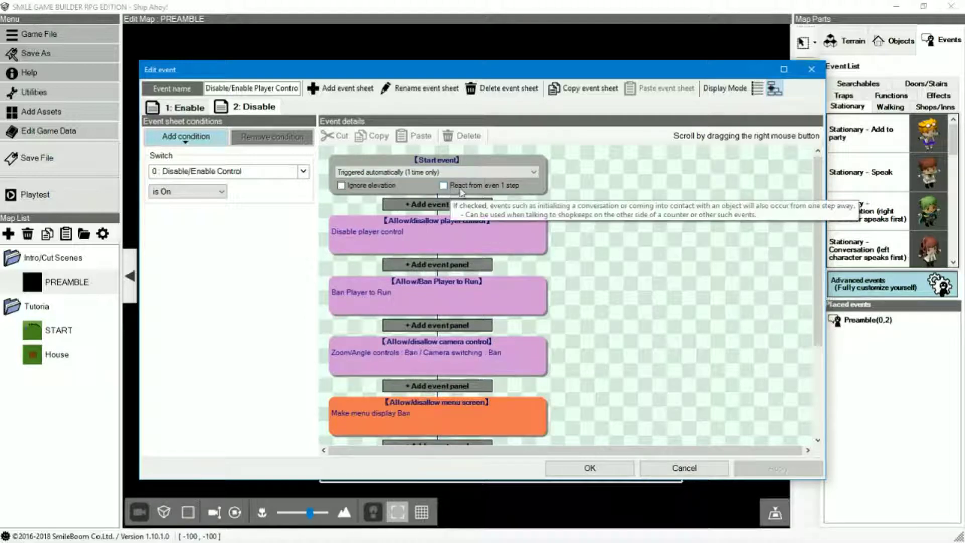
left_click(187, 107)
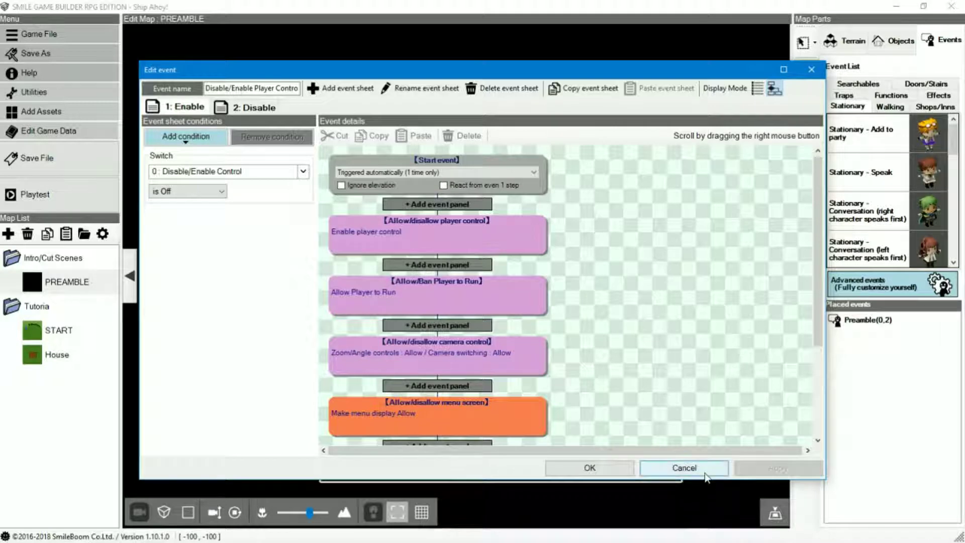
left_click(684, 468)
- Make the tile at 16, 14 on the PREAMBLE map the start point
right_click(461, 292)
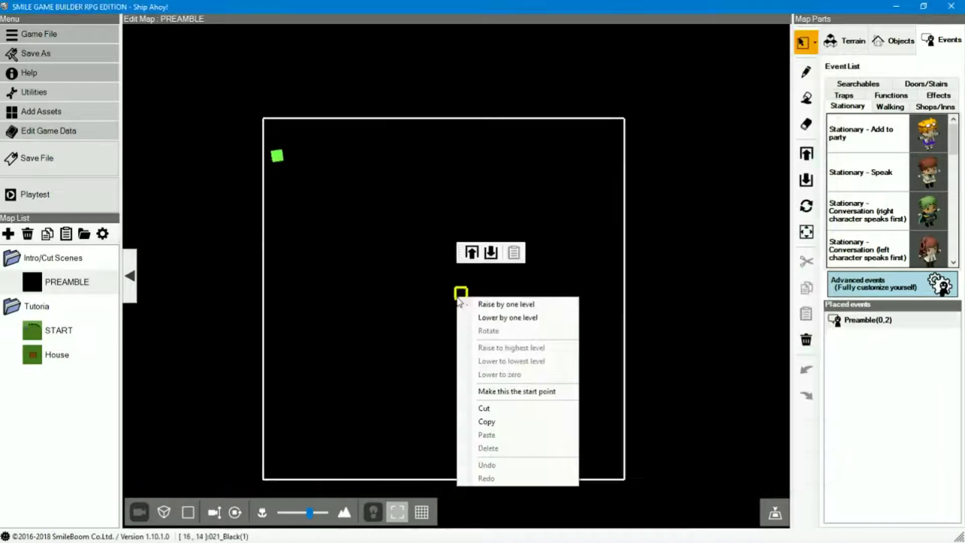
left_click(517, 391)
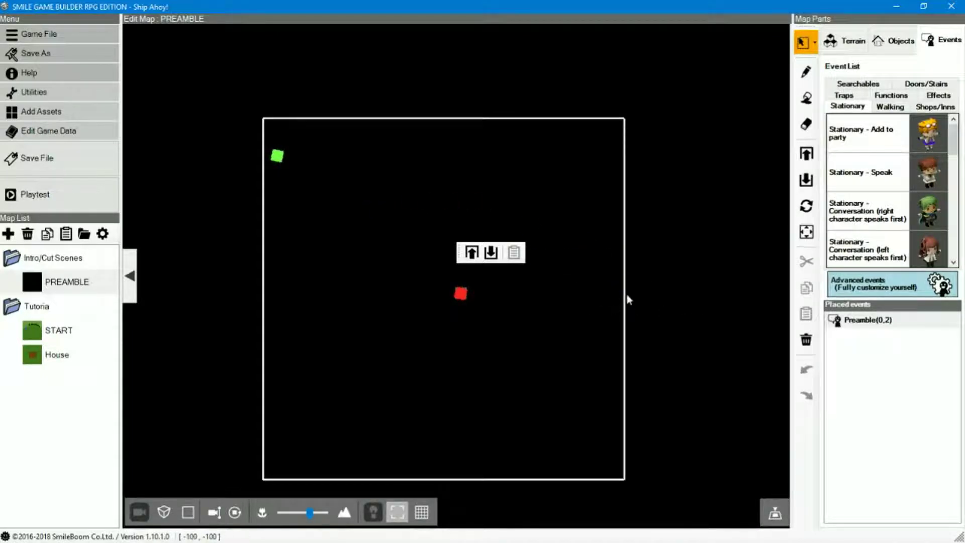
right_click(62, 284)
left_click(104, 296)
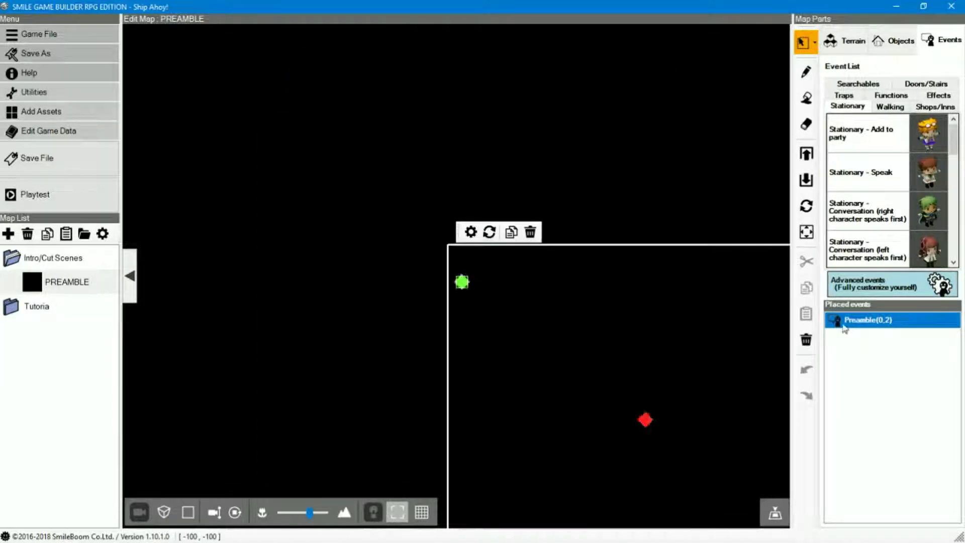
- Open the placed Preamble event and inspect its player visibility panel and its Disable/Enable Control switch panel
double_click(837, 322)
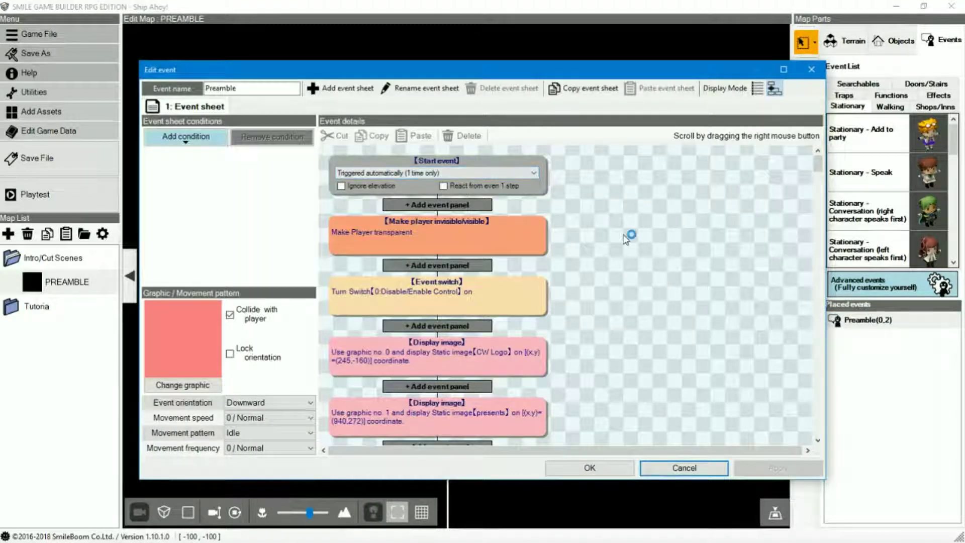
left_click(469, 233)
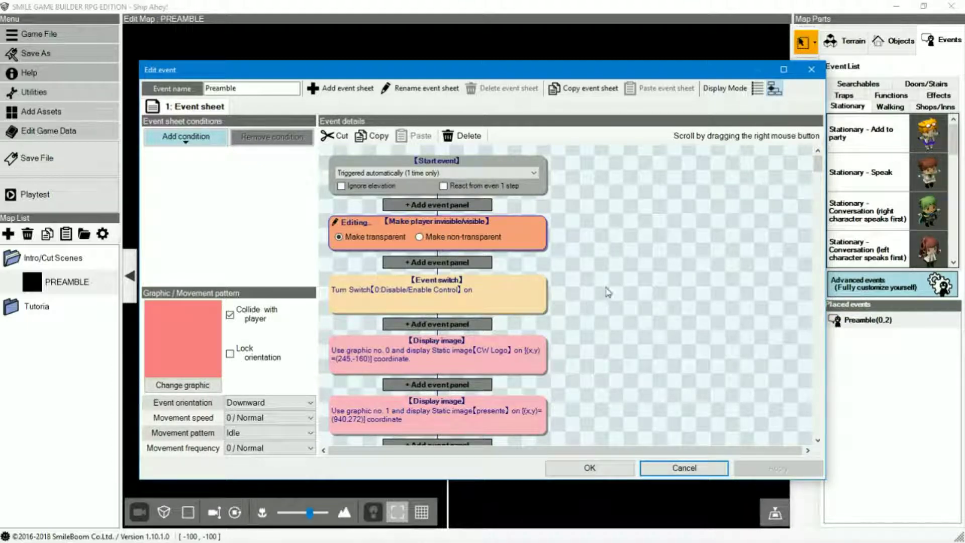
left_click(526, 298)
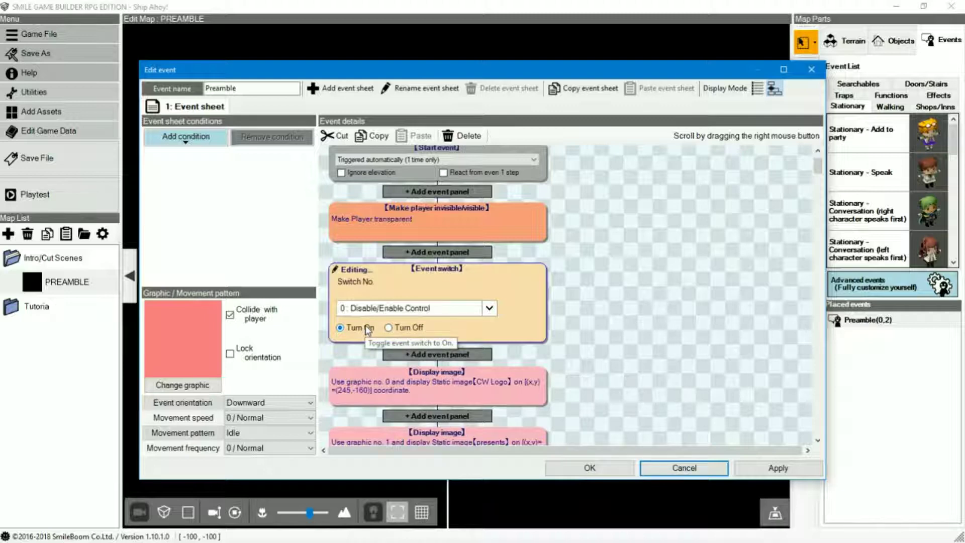
left_click(611, 377)
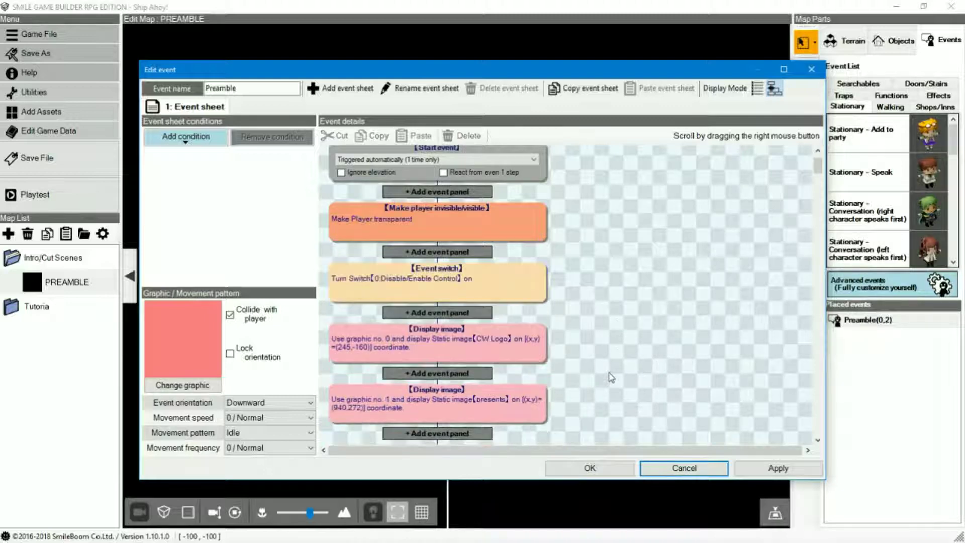
- Examine the image, position and fade settings of the Preamble event's Display image panels for CW Logo and presents
right_click_drag(611, 375, 610, 268)
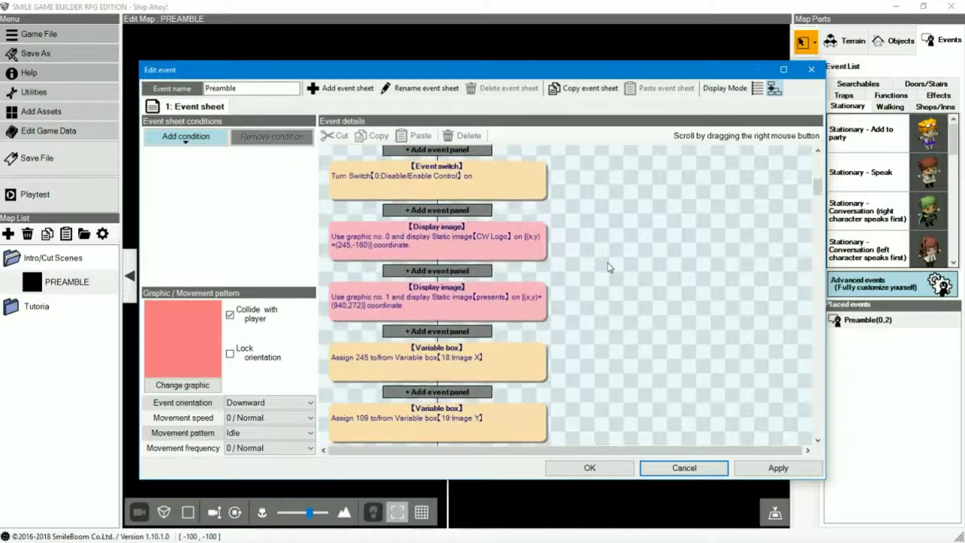
key("Down")
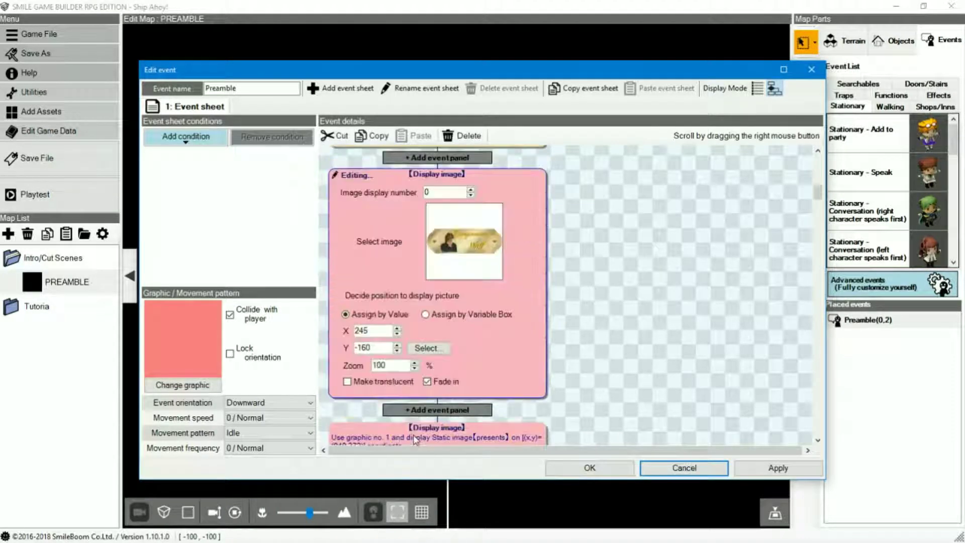
key("Down")
left_click(591, 211)
scroll(592, 341, "up", 3)
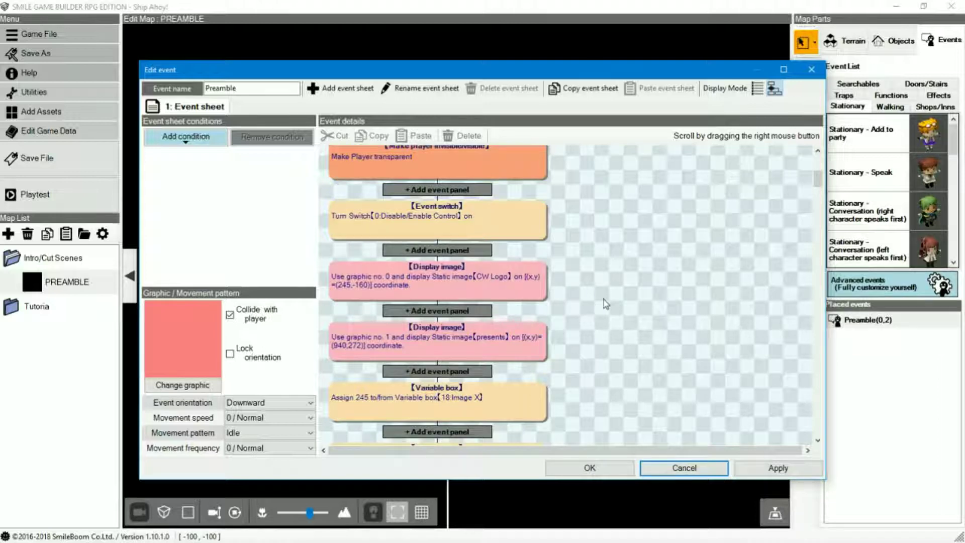
scroll(543, 282, "down", 1)
left_click(478, 256)
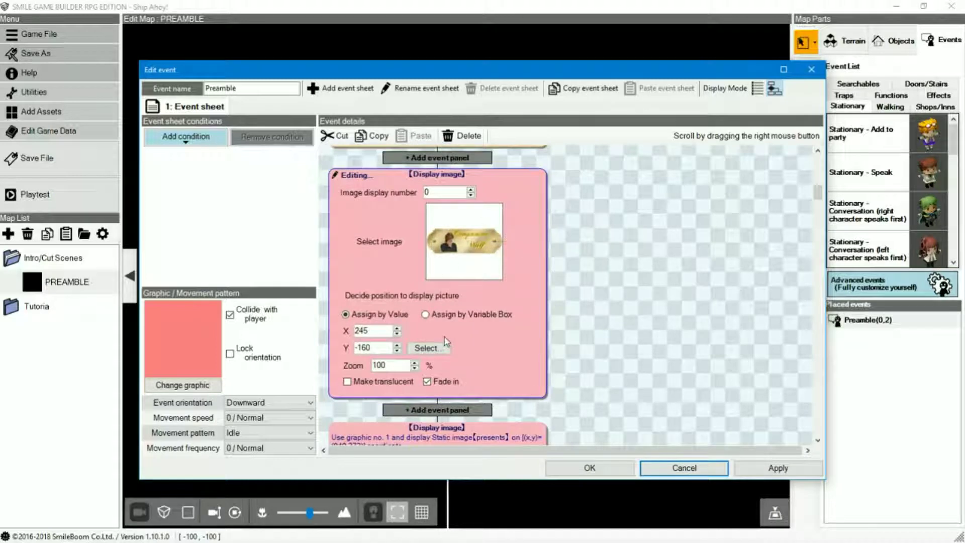
left_click(456, 437)
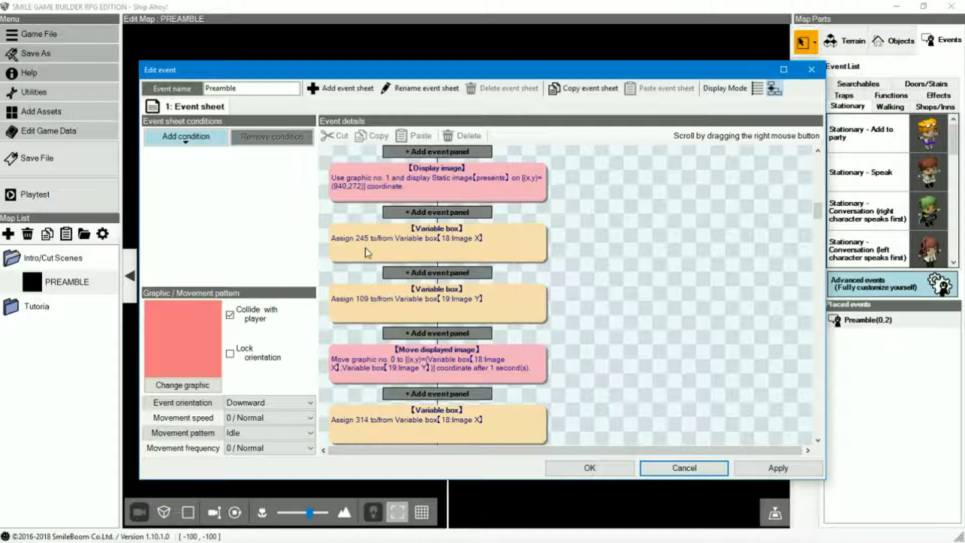
- Examine the Move displayed image panel for graphic 0 and the Image X and Image Y variable assignments preceding it
right_click_drag(603, 357, 598, 282)
left_click(504, 290)
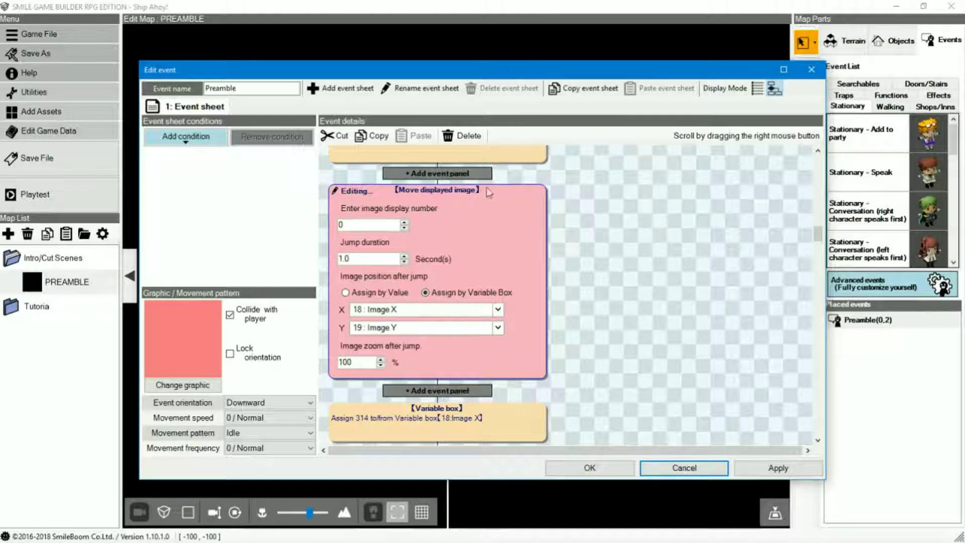
scroll(488, 191, "up", 3)
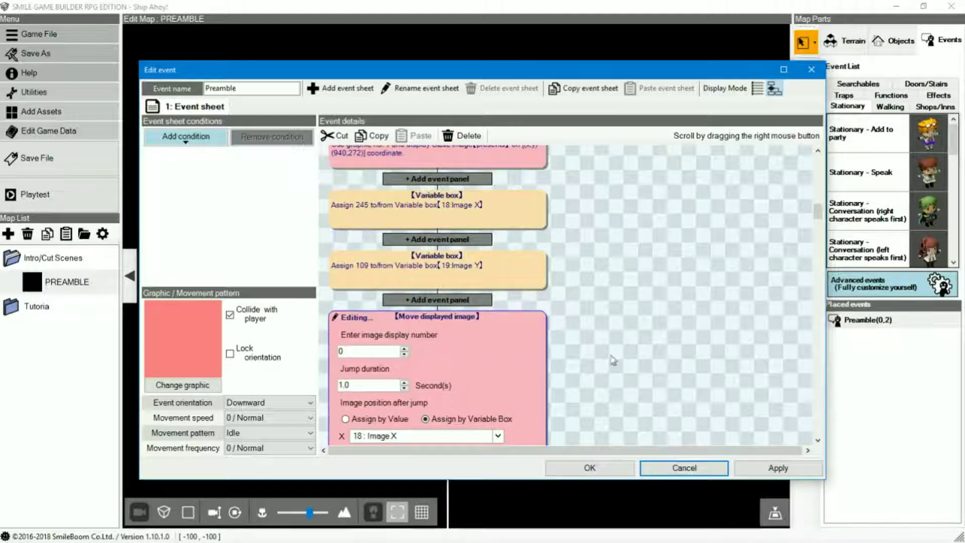
- Examine the Move displayed image panel for graphic 1, including its duration, variable-based position and zoom settings
scroll(613, 360, "down", 6)
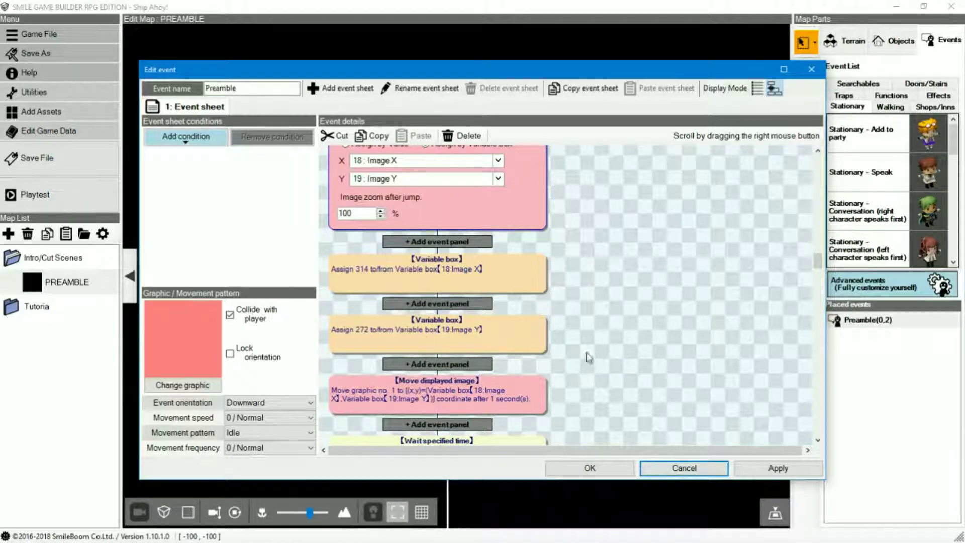
left_click(443, 395)
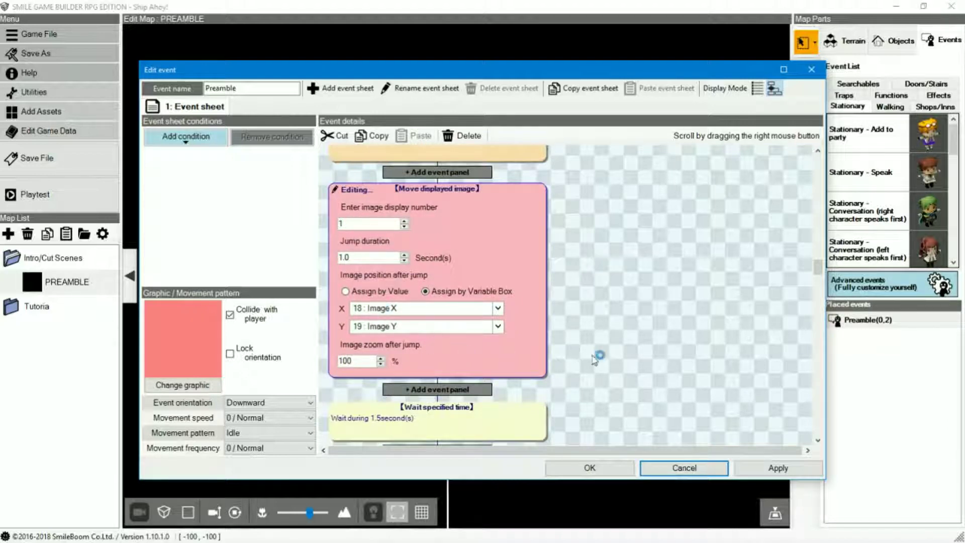
right_click_drag(627, 381, 632, 249)
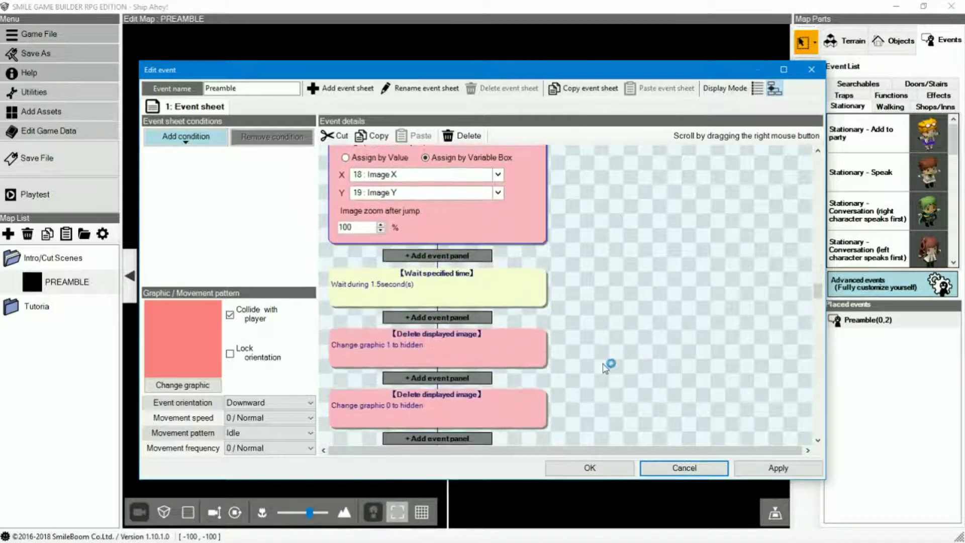
- Examine the fade-out settings of the Delete displayed image panels for graphics 1 and 0
right_click_drag(610, 366, 610, 307)
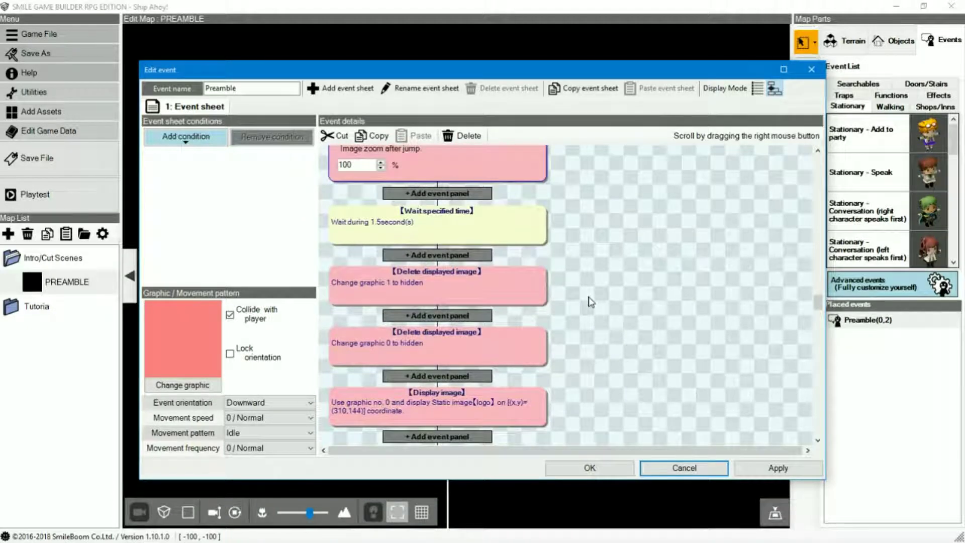
scroll(449, 294, "down", 2)
scroll(450, 294, "up", 3)
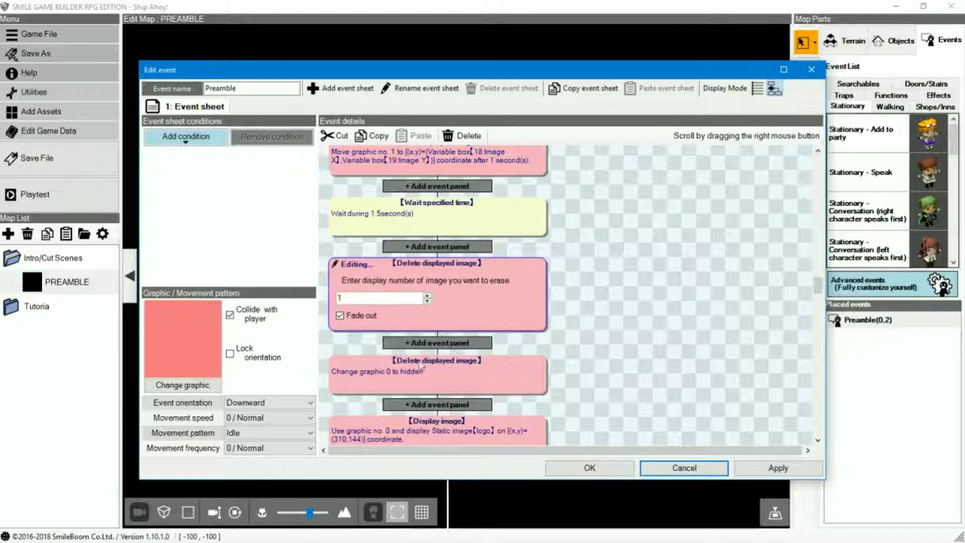
left_click(412, 383)
scroll(629, 335, "down", 2)
scroll(630, 336, "down", 1)
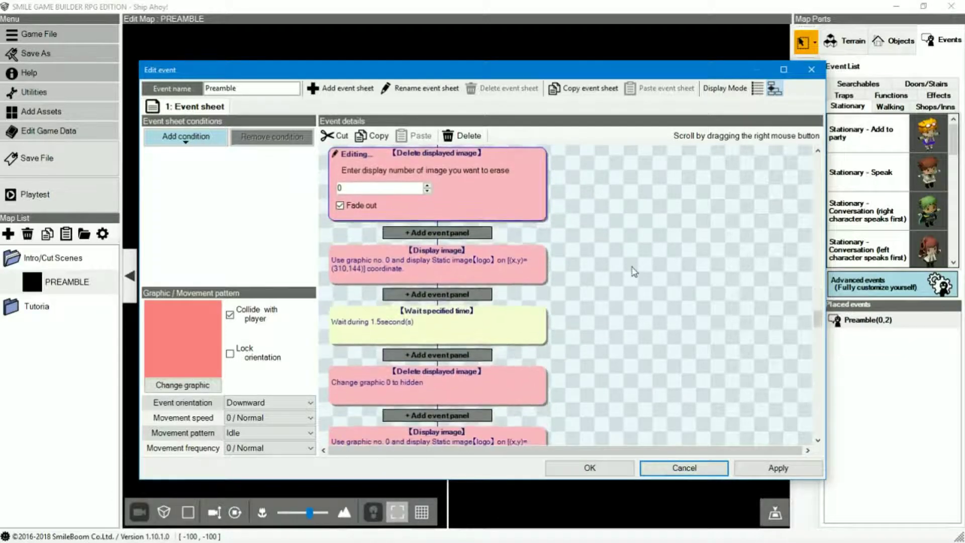
- Inspect the Display image panel for the SmileBoom logo and preview its display location without changing it
left_click(485, 268)
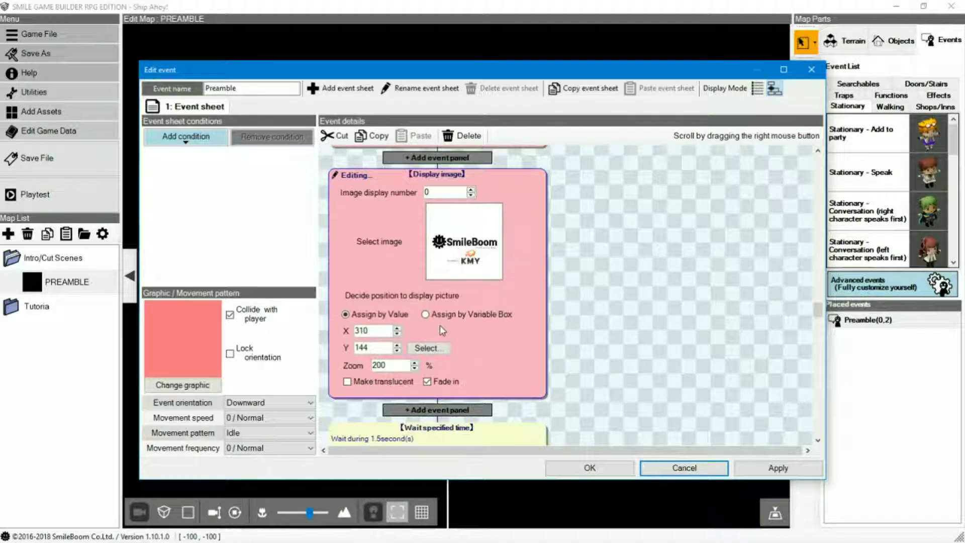
left_click(435, 348)
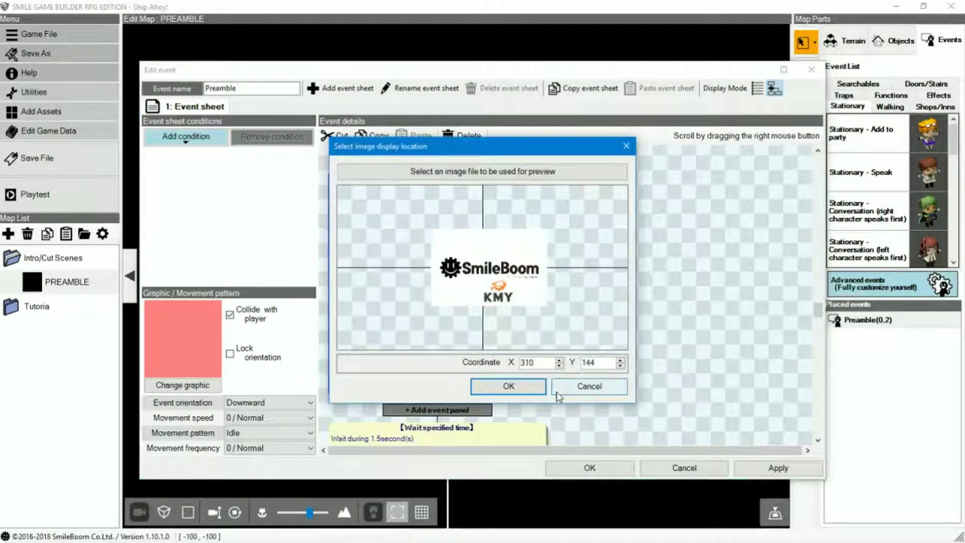
left_click(589, 386)
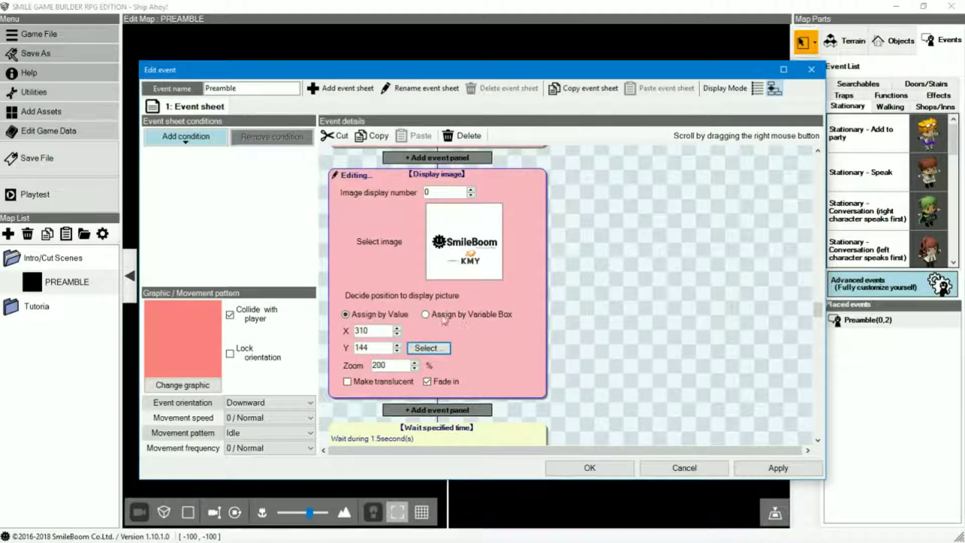
- Inspect the image, position and fade settings of the Display image panel for the SMILE GAME BUILDER logo
scroll(601, 359, "down", 2)
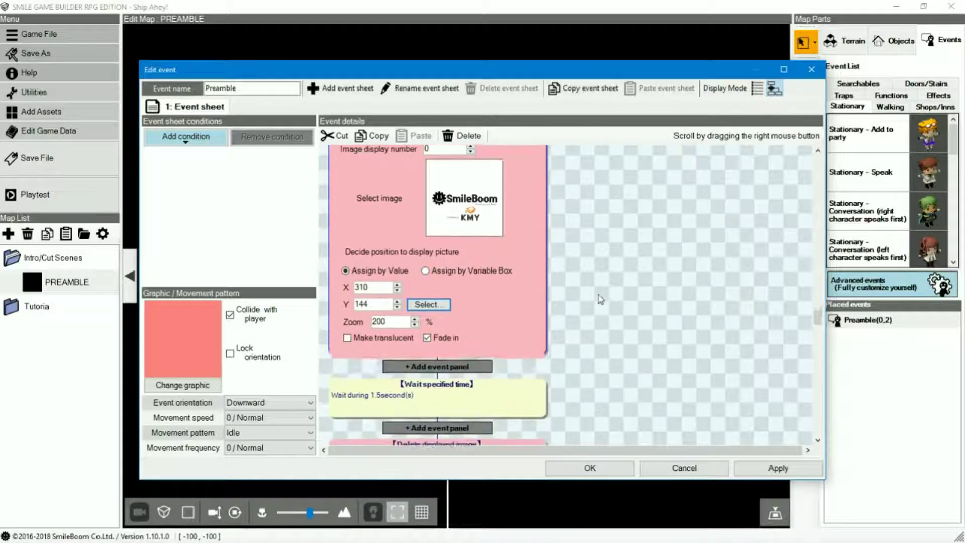
scroll(621, 352, "down", 2)
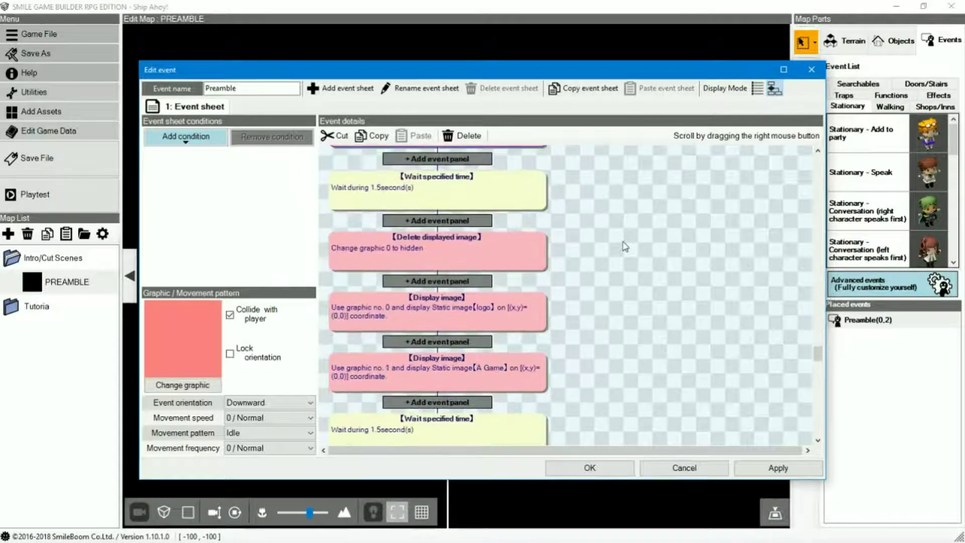
scroll(598, 317, "down", 2)
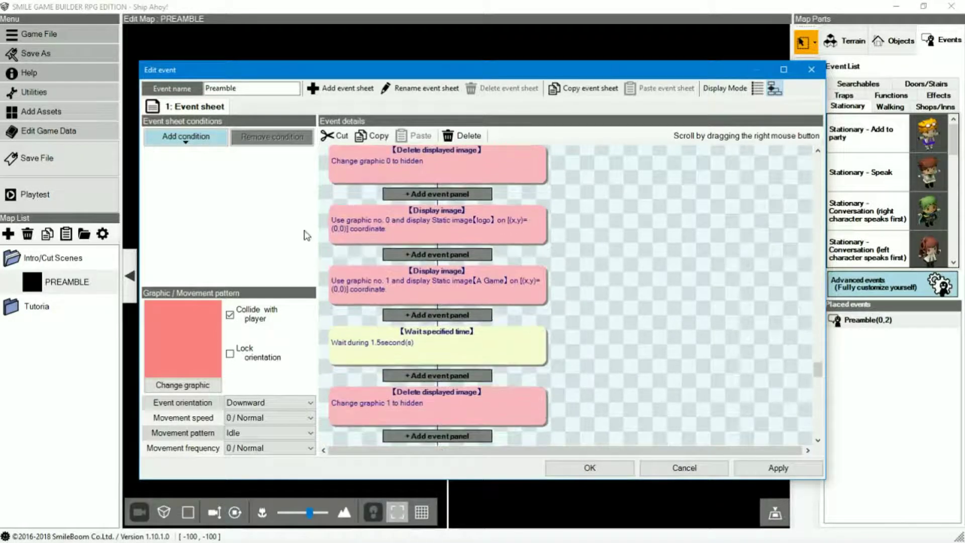
left_click(508, 248)
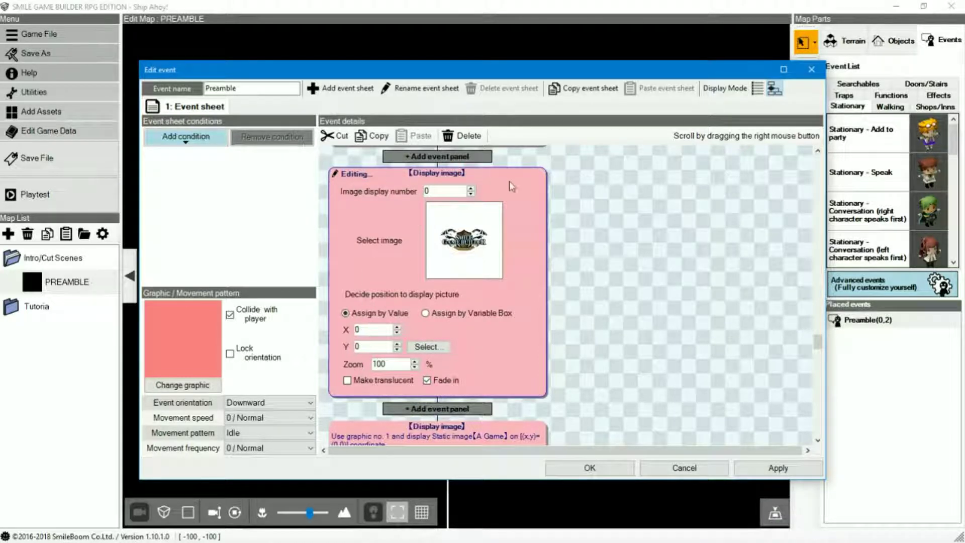
left_click(614, 300)
scroll(612, 296, "down", 1)
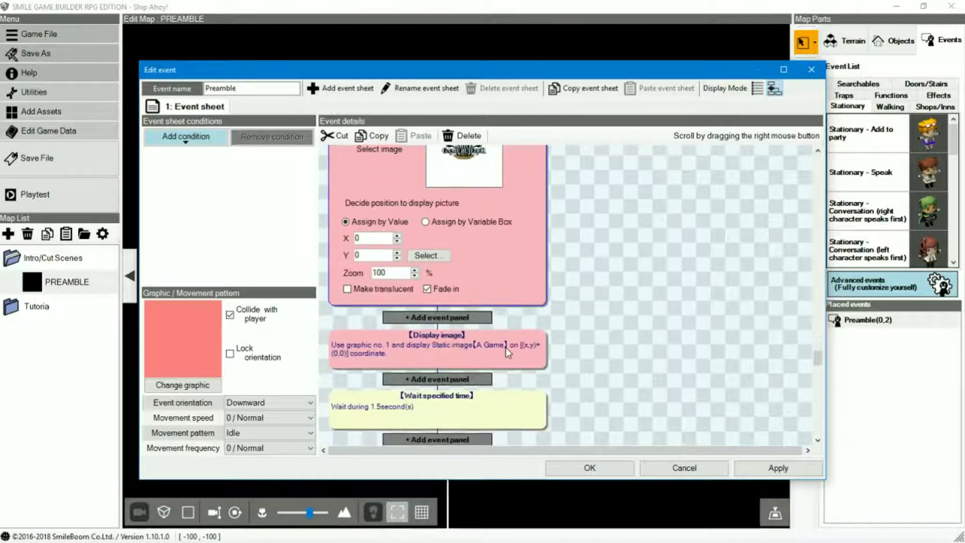
- Inspect the A Game Display image panel and preview its image file, keeping the current selection
left_click(505, 349)
left_click(466, 257)
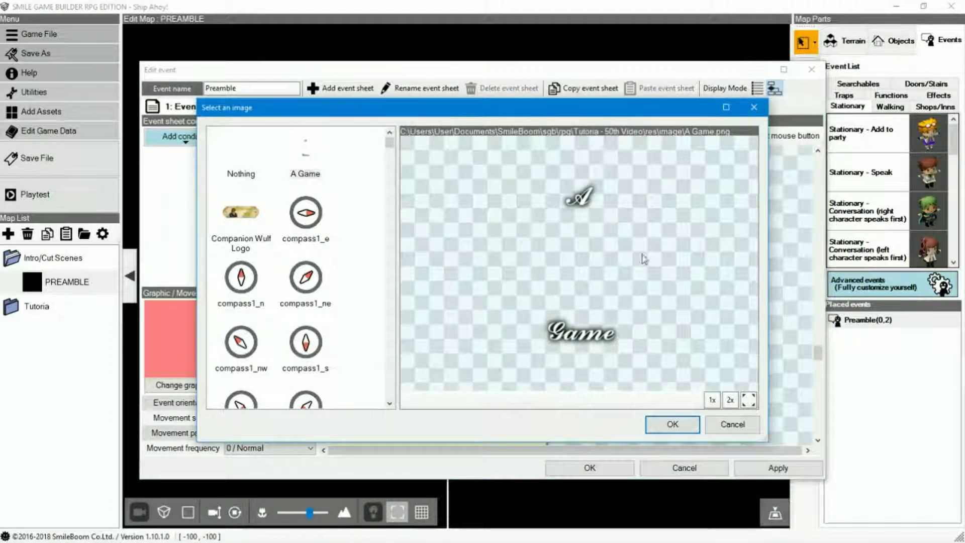
left_click(732, 424)
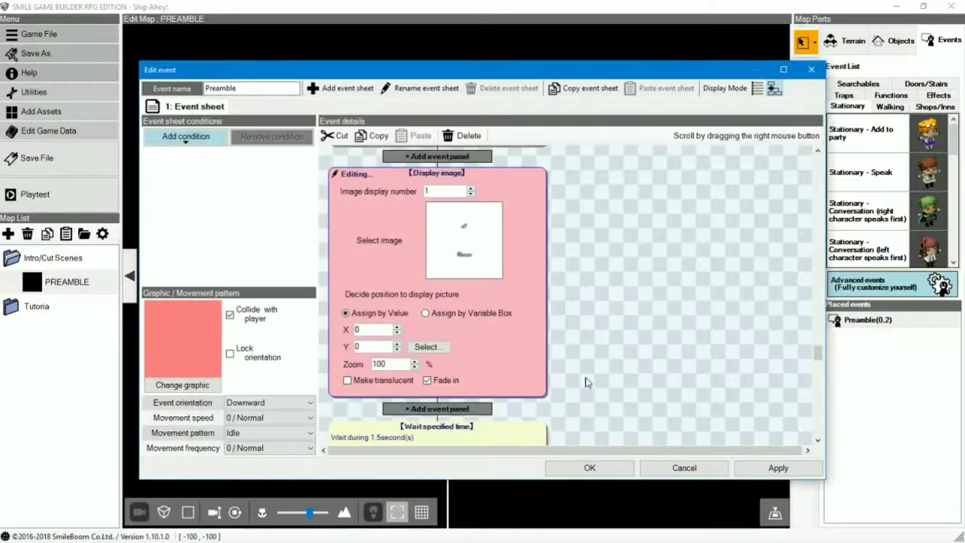
- Inspect the TL logo 1 Display image panel and preview its display location without changing it
right_click_drag(586, 380, 590, 203)
right_click_drag(555, 332, 527, 188)
right_click_drag(631, 376, 503, 261)
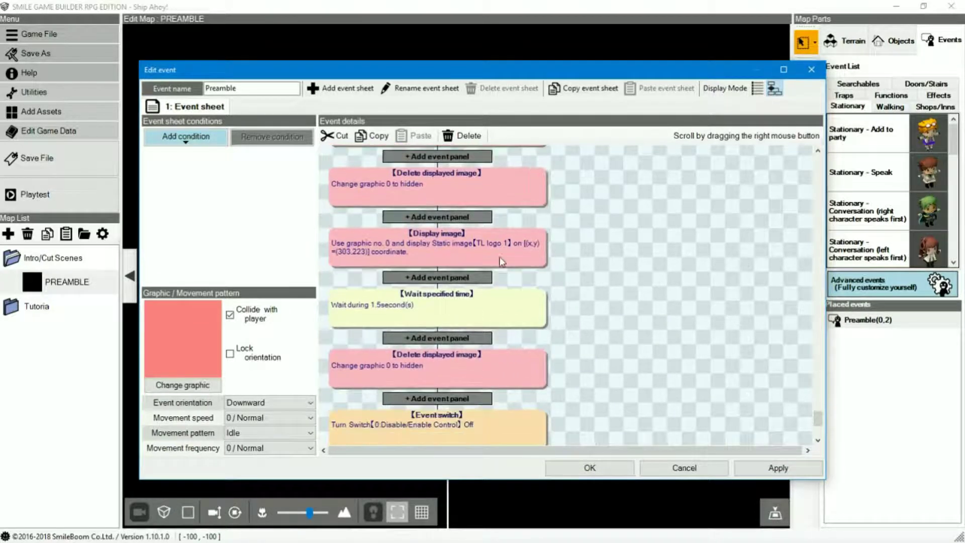
left_click(484, 254)
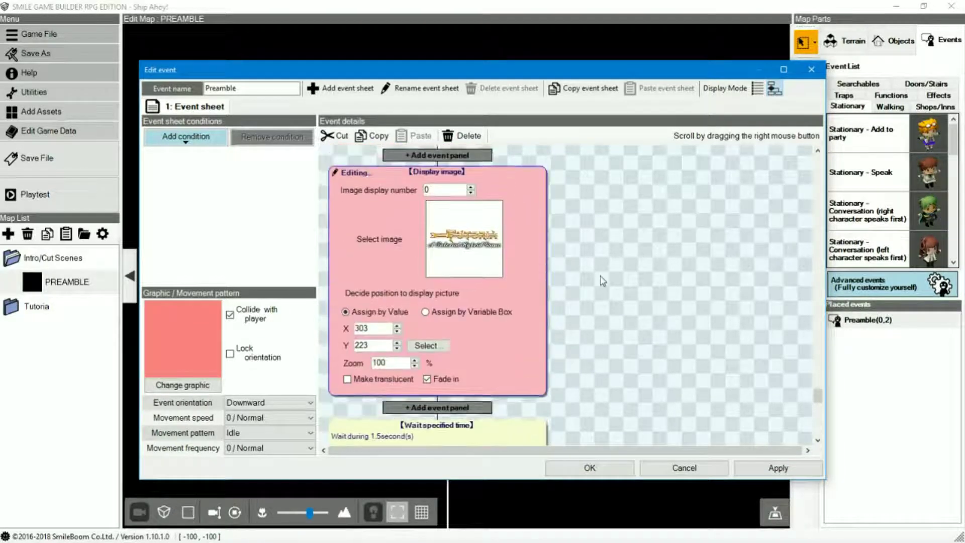
left_click(428, 346)
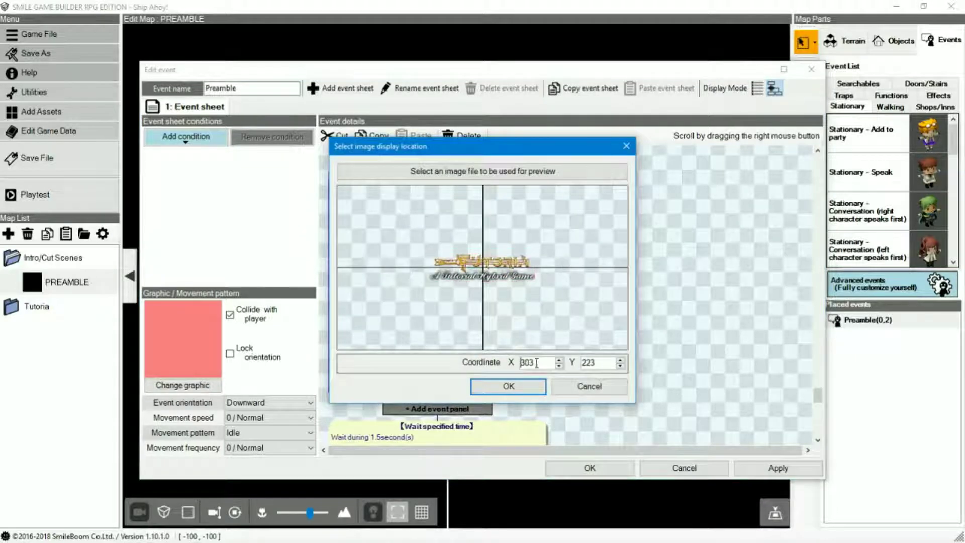
left_click(602, 390)
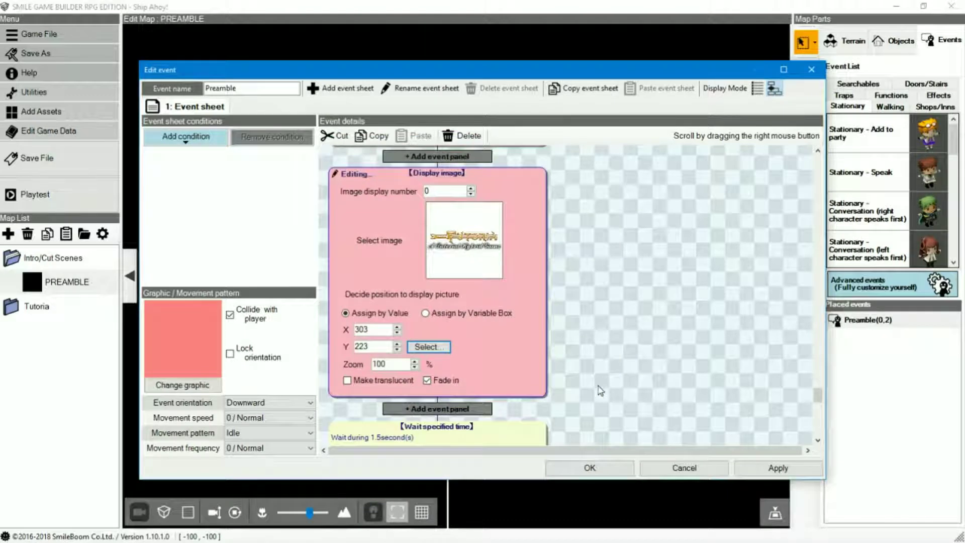
- Examine the Preamble event's closing Disable/Enable Control switch panel and its Move to another location panel for the House map
scroll(599, 393, "down", 5)
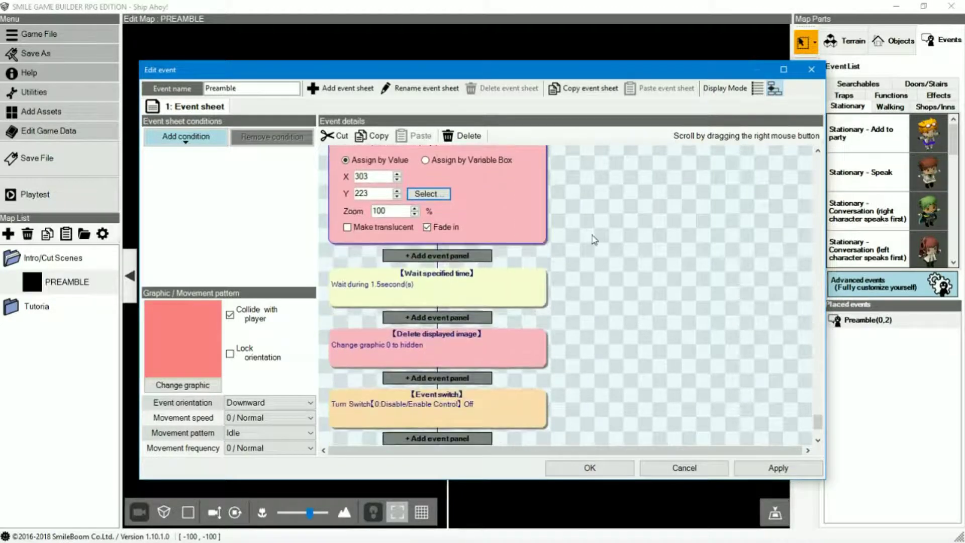
scroll(615, 288, "down", 2)
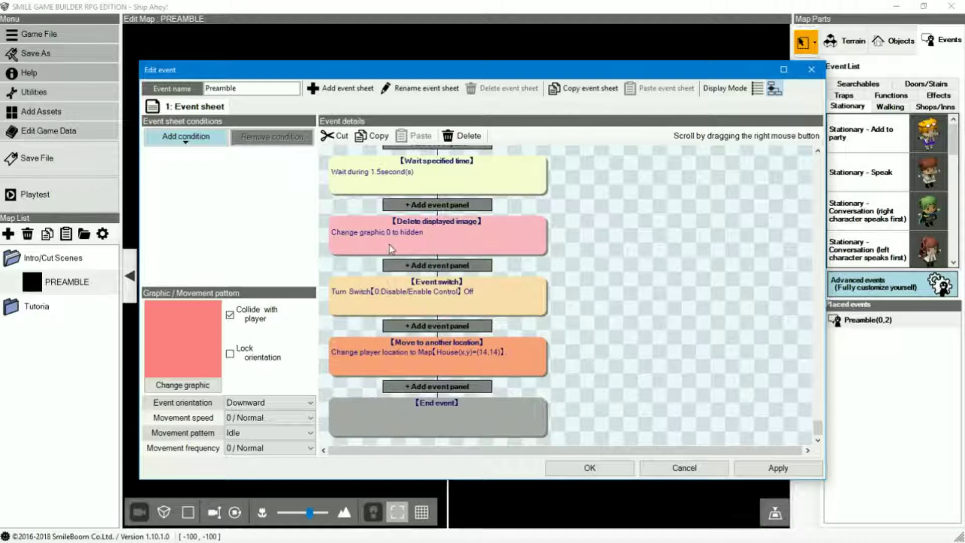
left_click(504, 302)
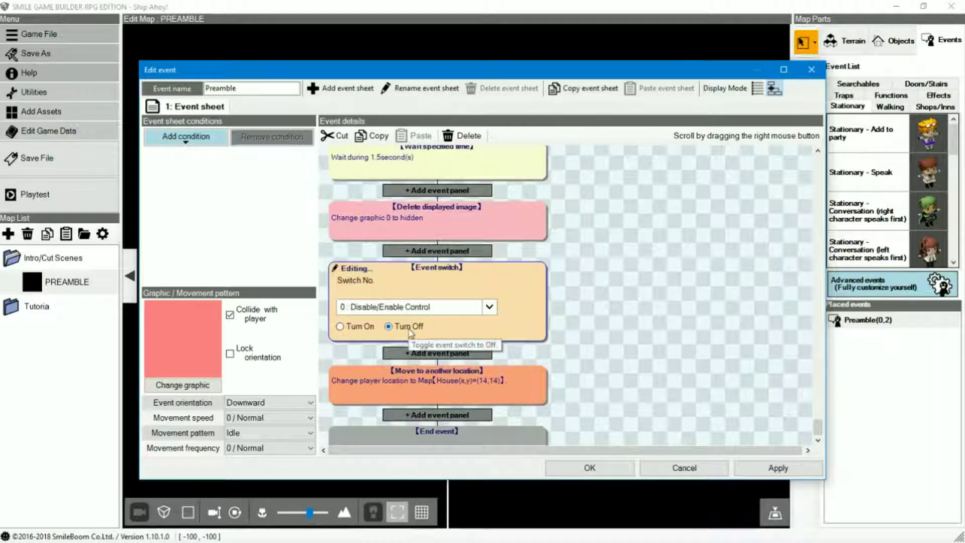
left_click(438, 388)
left_click(435, 324)
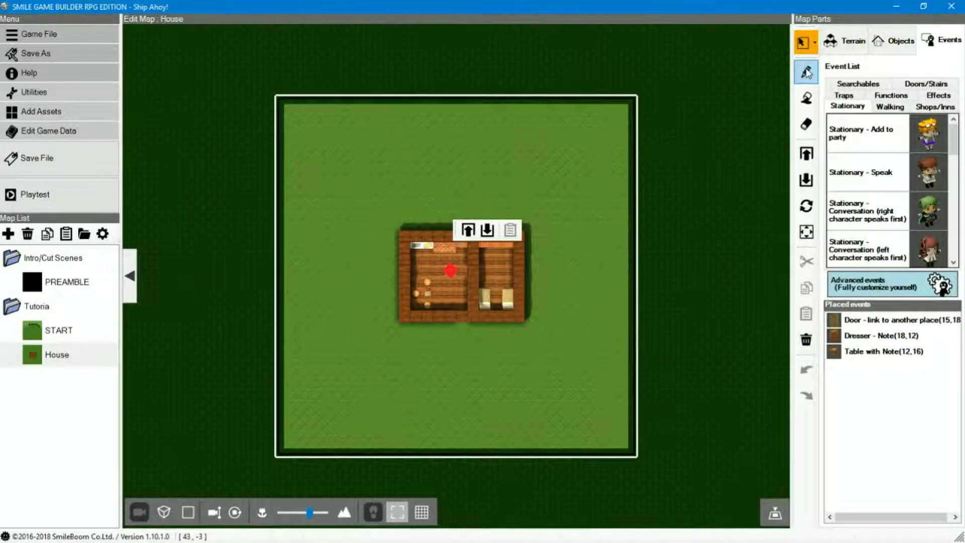
- Activate the pencil tool, then open the START map's placed Chicken 1 event
left_click(807, 72)
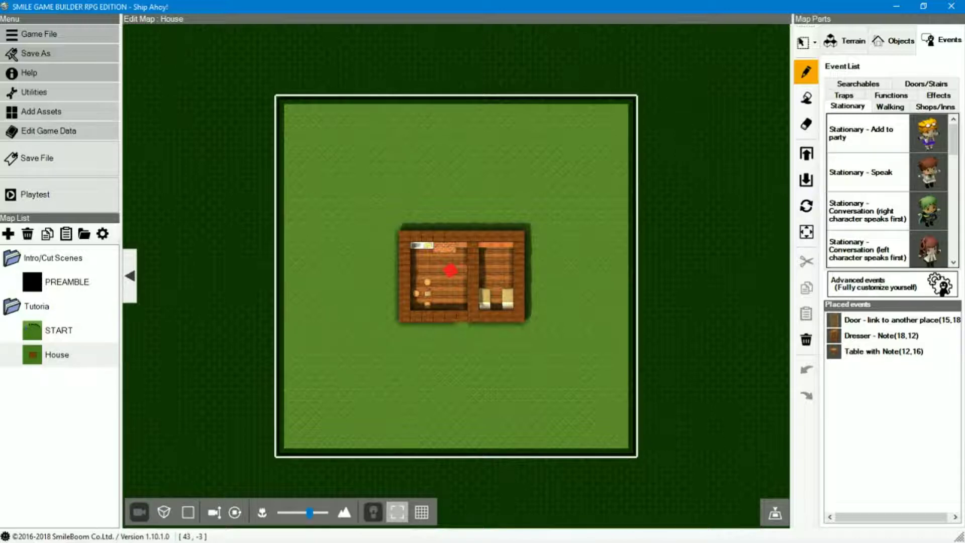
left_click(52, 331)
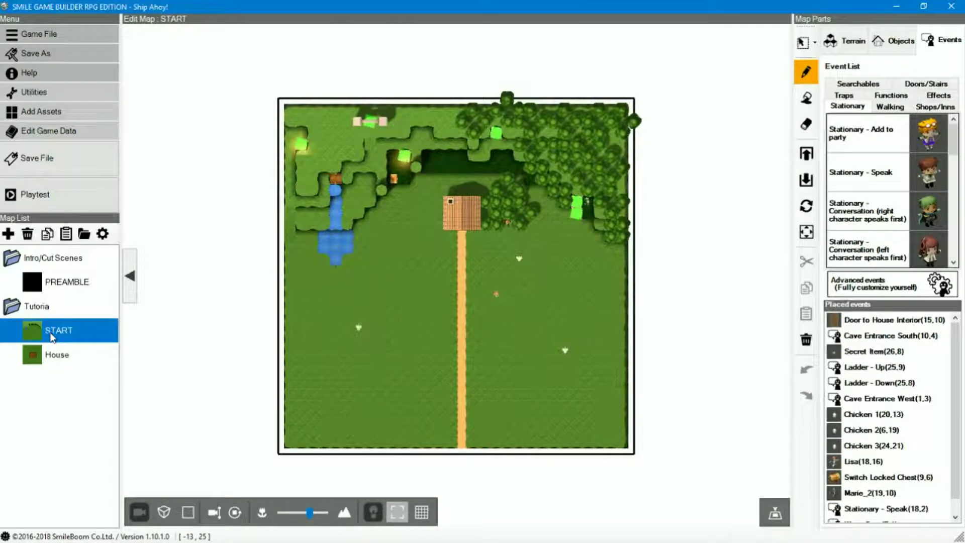
double_click(849, 415)
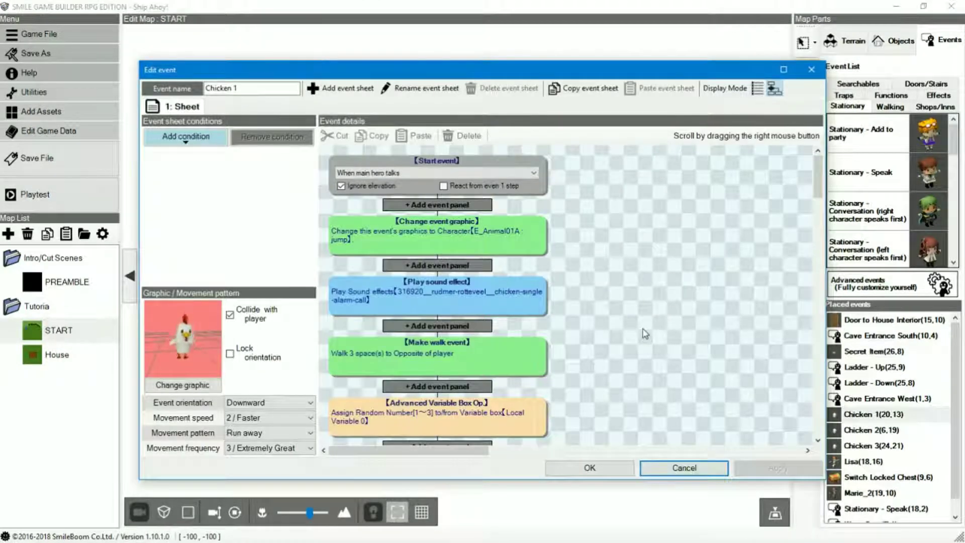
- Inspect the Chicken 1 event's Change event graphic panel and test-play its chicken sound effect
left_click(524, 238)
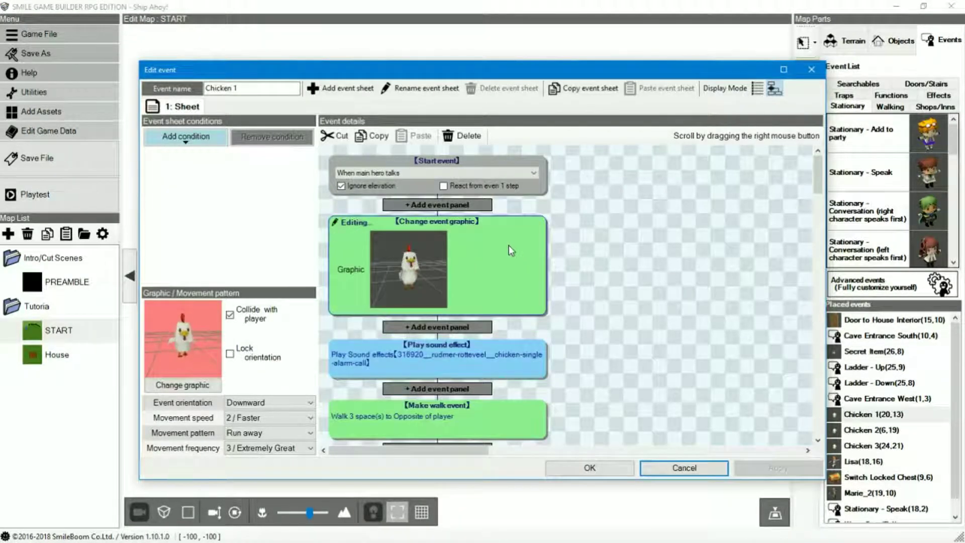
left_click(477, 358)
left_click(452, 361)
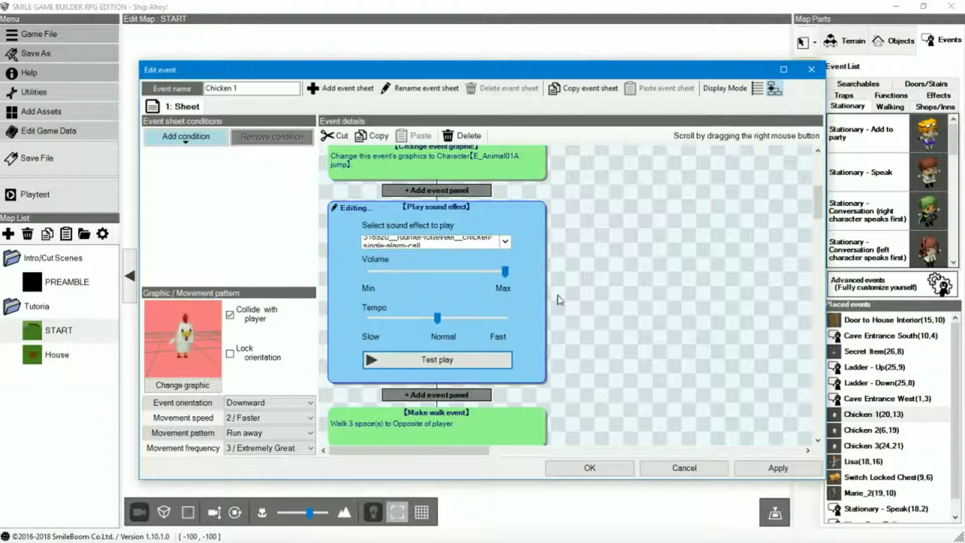
- Examine the direction and step settings of Chicken 1's Make walk event panel
scroll(539, 345, "down", 3)
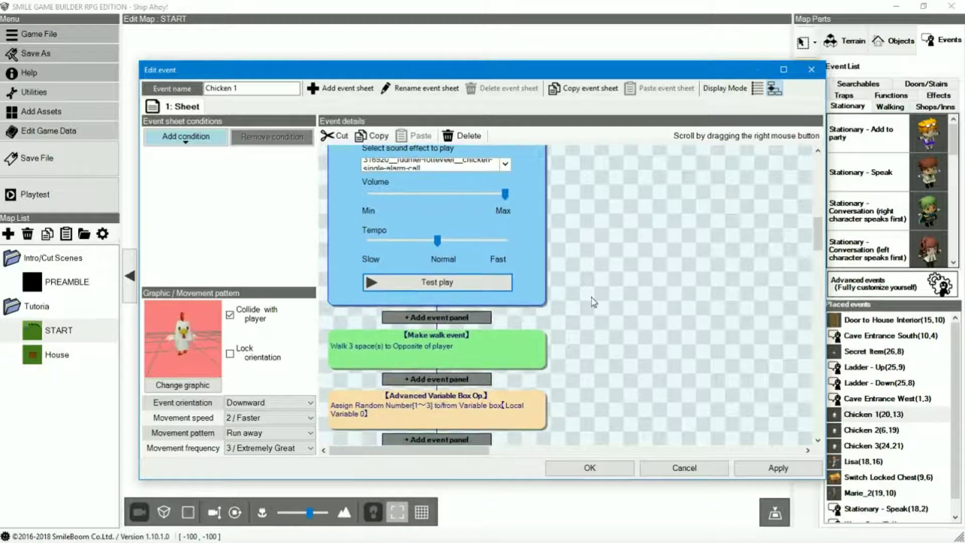
left_click(539, 339)
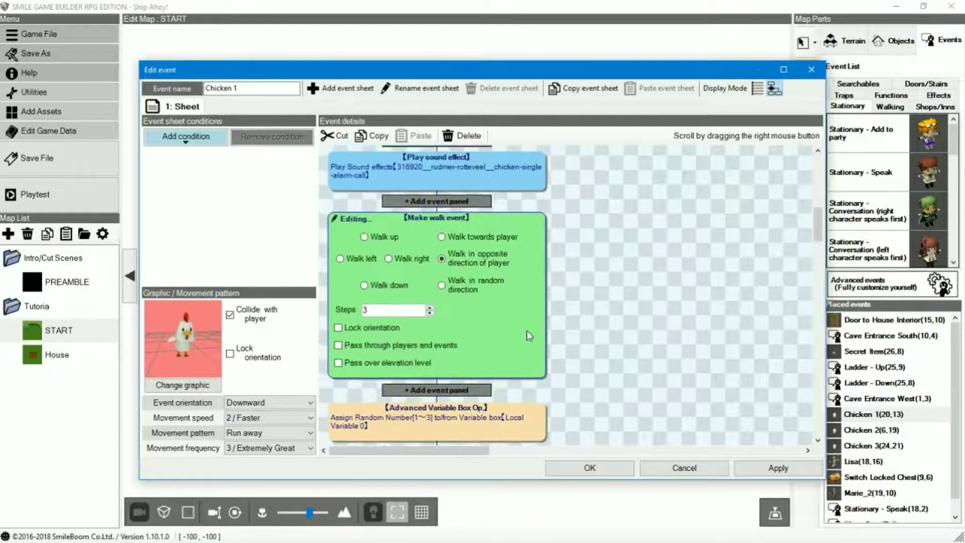
left_click(609, 313)
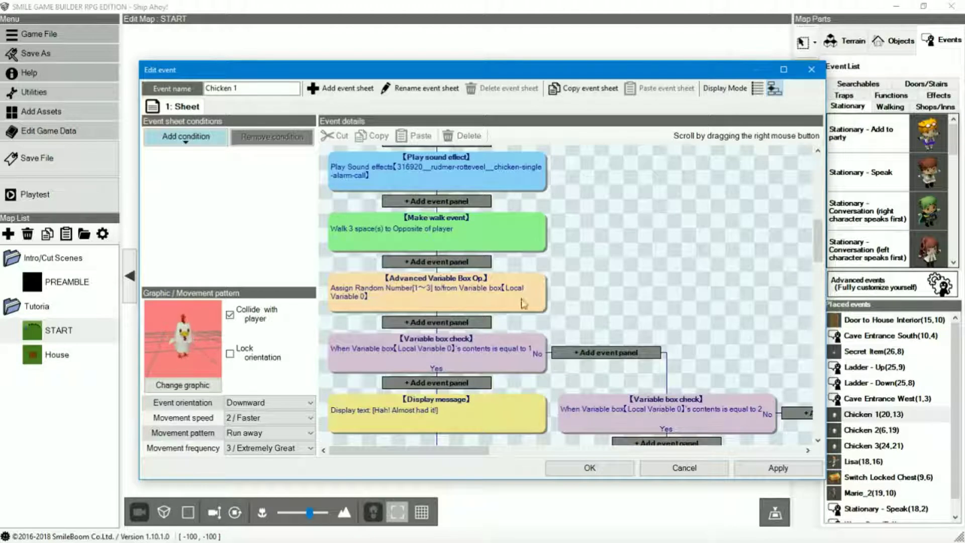
- Inspect the Advanced Variable Box Op. panel in the Chicken 1 event, including its random number range and available local variables
left_click(478, 294)
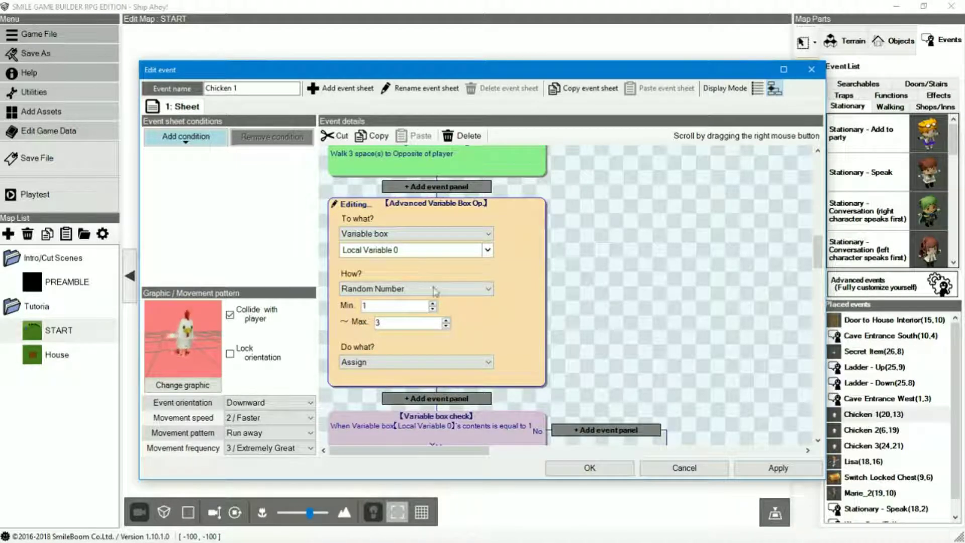
left_click(461, 251)
left_click(438, 290)
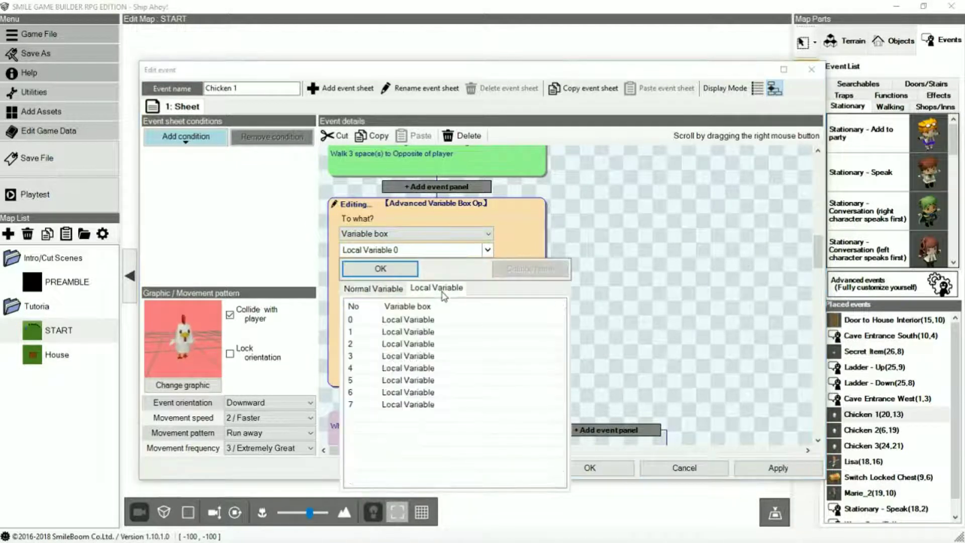
left_click(410, 320)
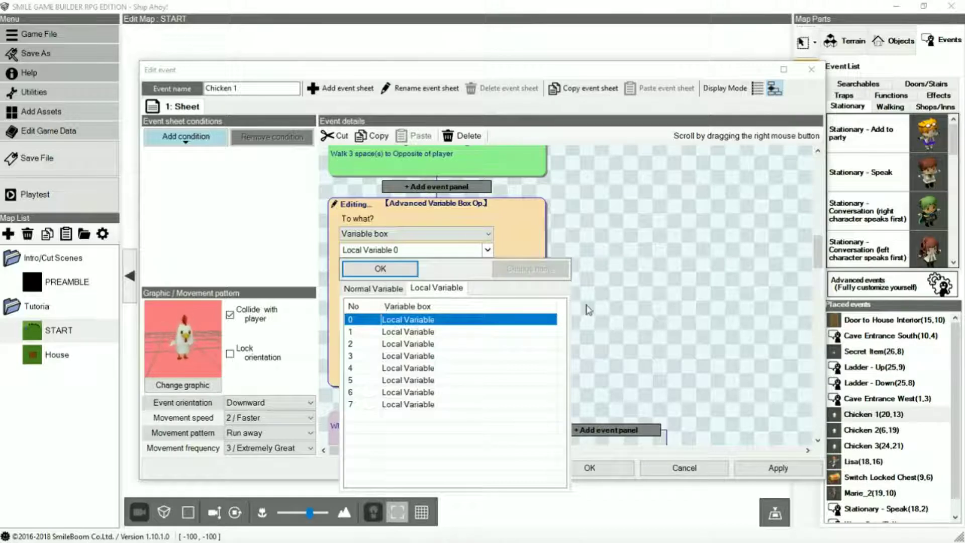
left_click(646, 295)
left_click(656, 292)
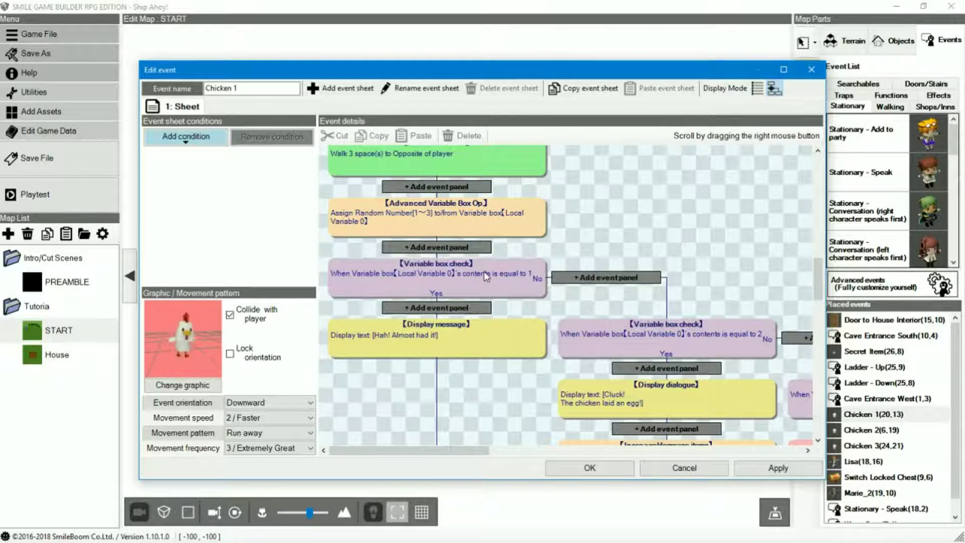
- Examine the branch for Local Variable 0 equal to 1, including its Display message panel's text and window position
scroll(680, 219, "down", 2)
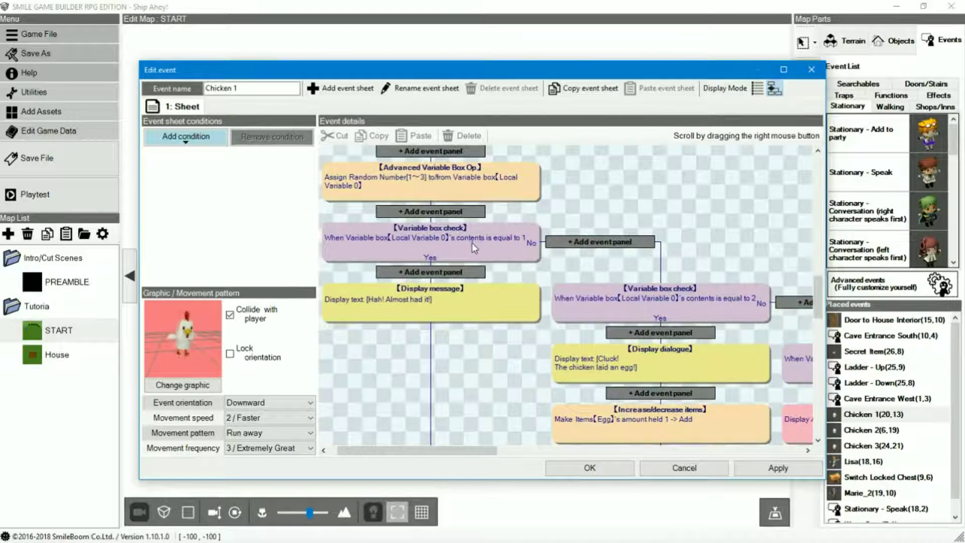
left_click(437, 299)
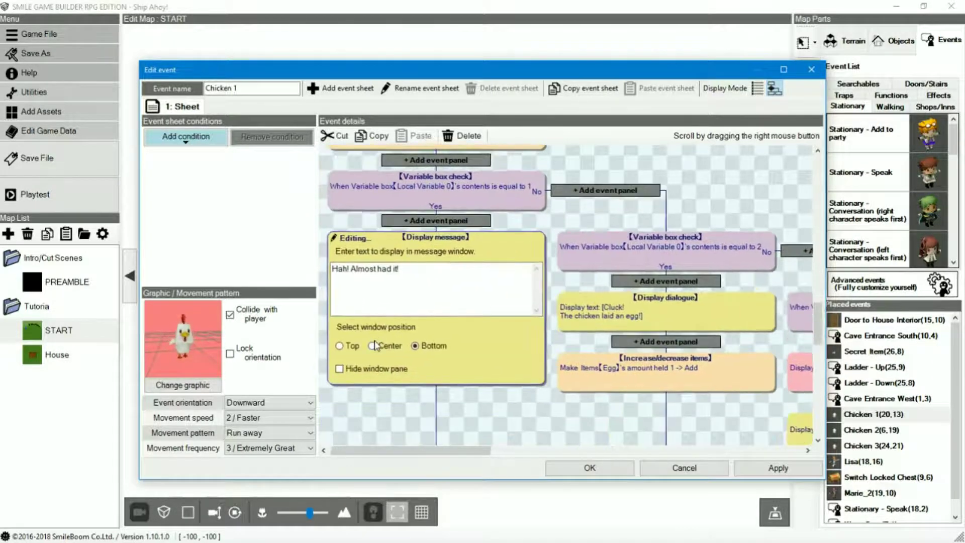
left_click(566, 198)
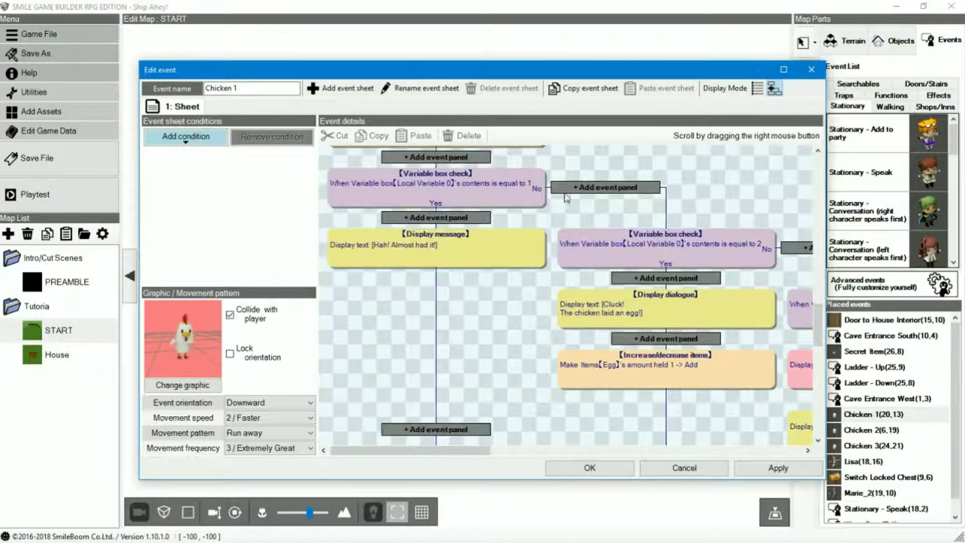
- Review the branches for values 2 and 3, inspecting the value 3 branch's Display battle animation and Display message panels
right_click_drag(728, 202, 606, 177)
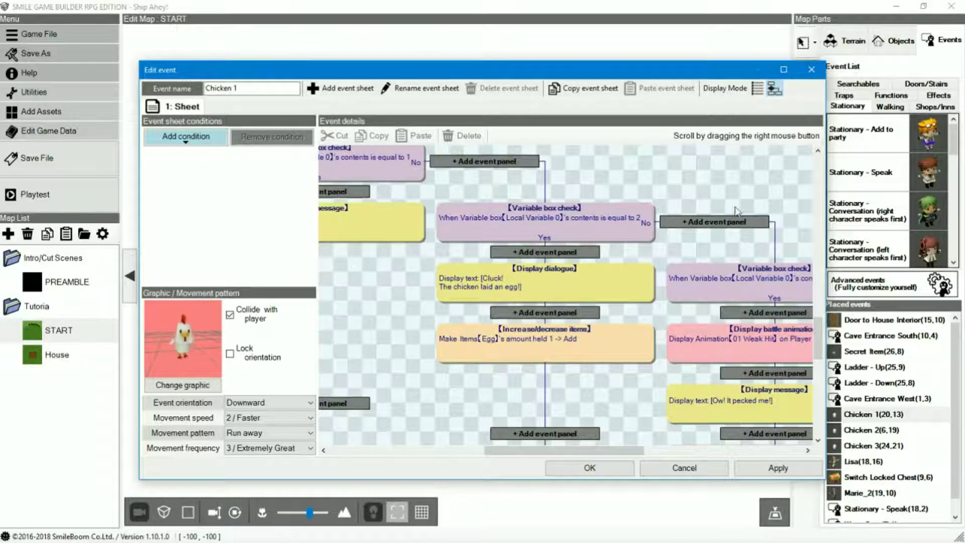
right_click_drag(754, 189, 466, 195)
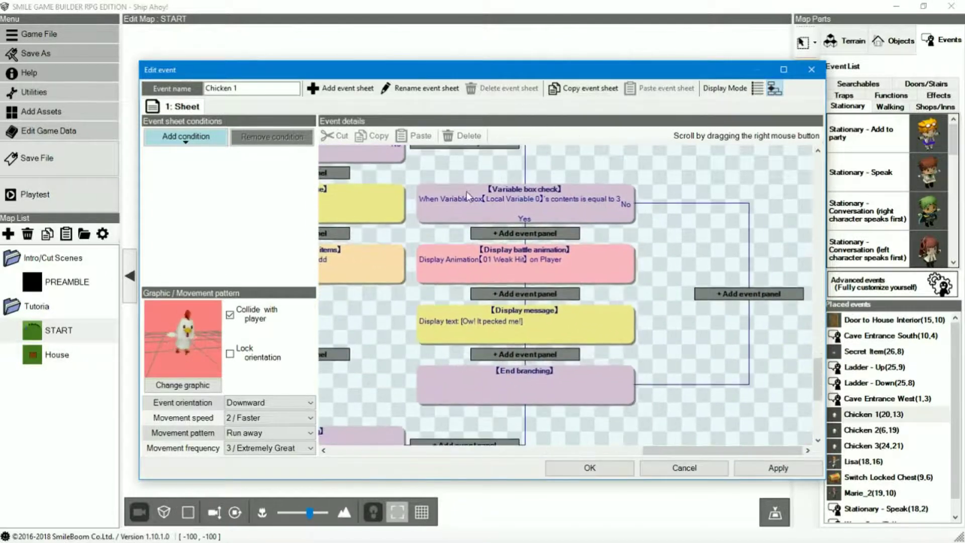
left_click(514, 265)
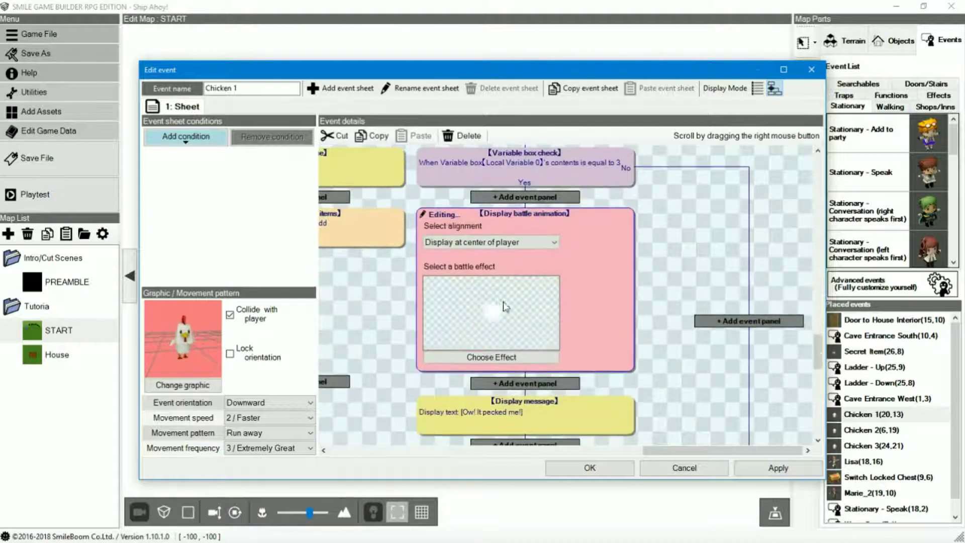
right_click_drag(685, 371, 701, 284)
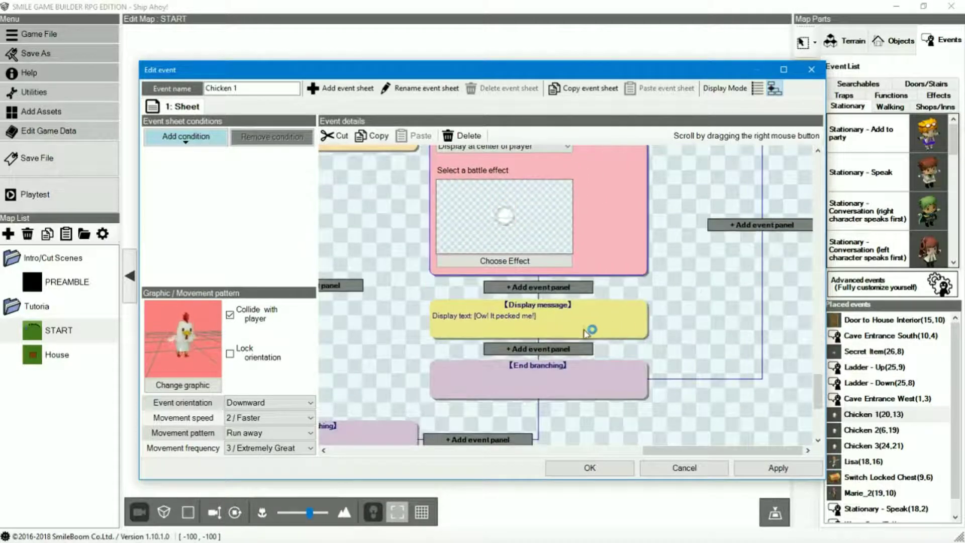
left_click(495, 325)
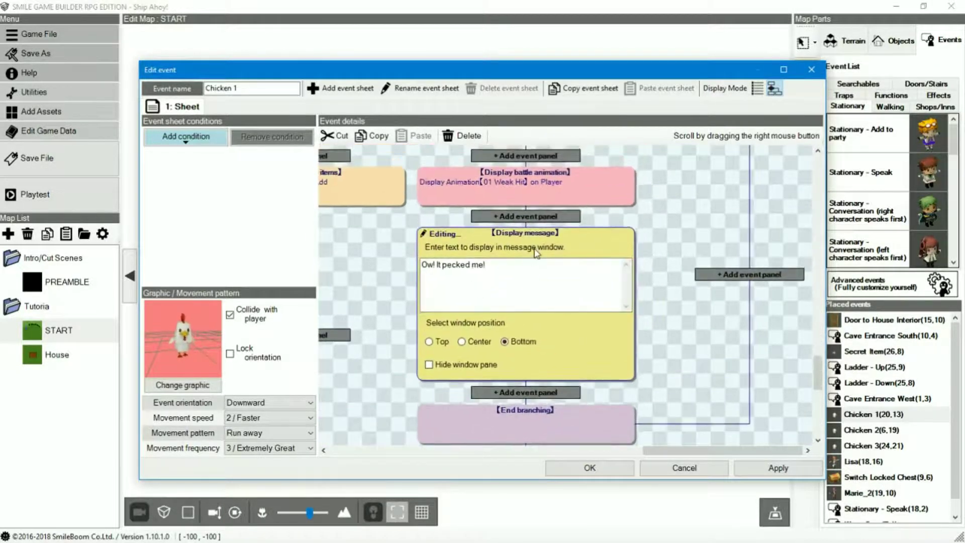
- Close the Chicken 1 event without saving and locate the placed Chicken 2 and Chicken 3 events on the START map
left_click(686, 467)
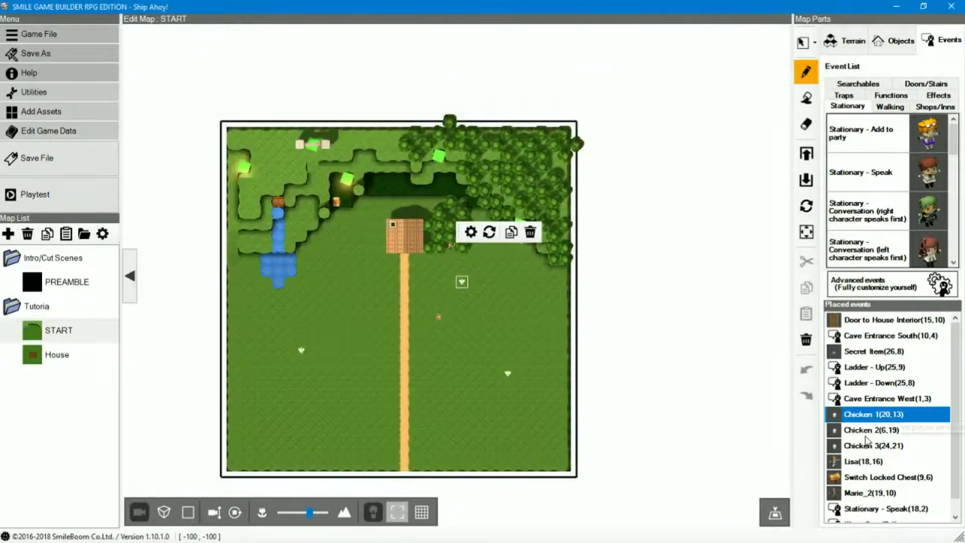
left_click(863, 430)
left_click(864, 447)
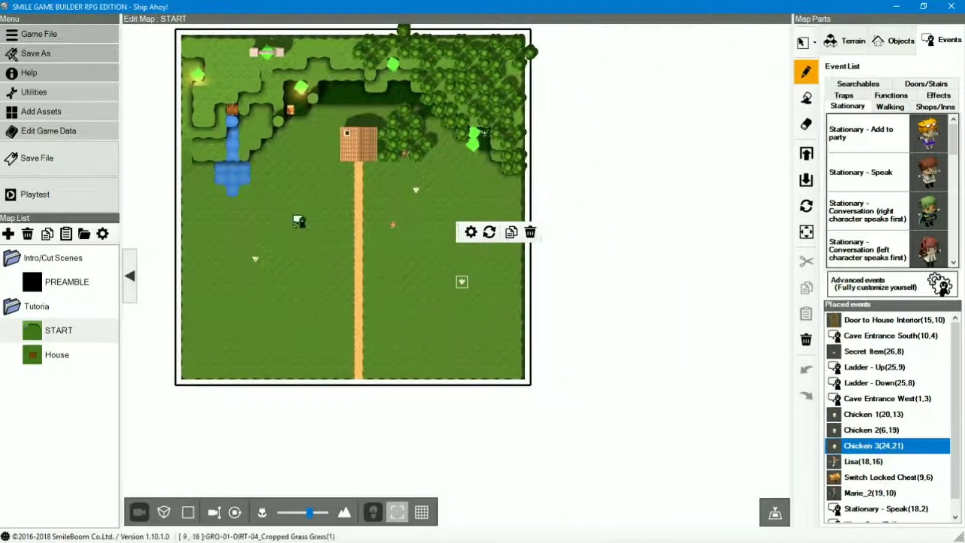
- Playtest the game and chase a chicken around the eastern side of the START map toward the ladder
left_click(46, 203)
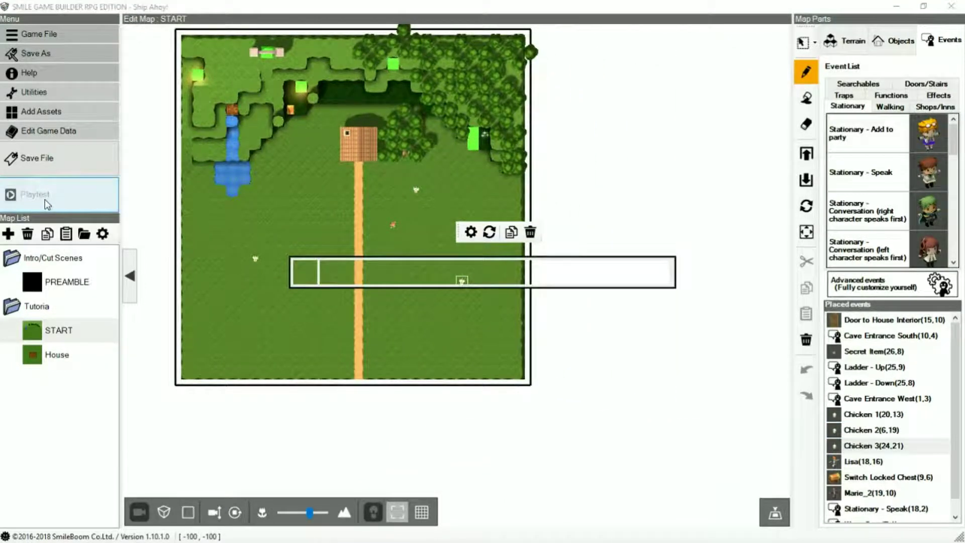
key("Right")
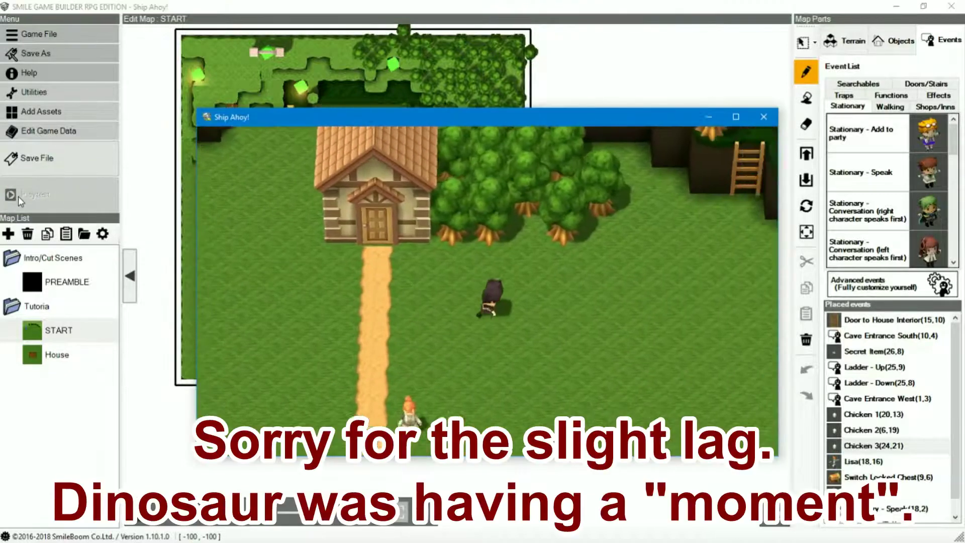
key("Down")
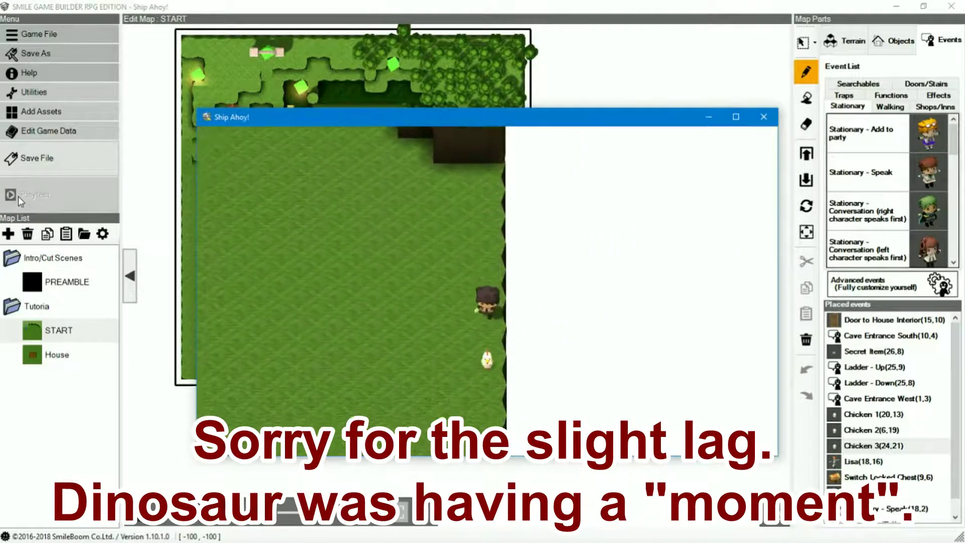
key("Left")
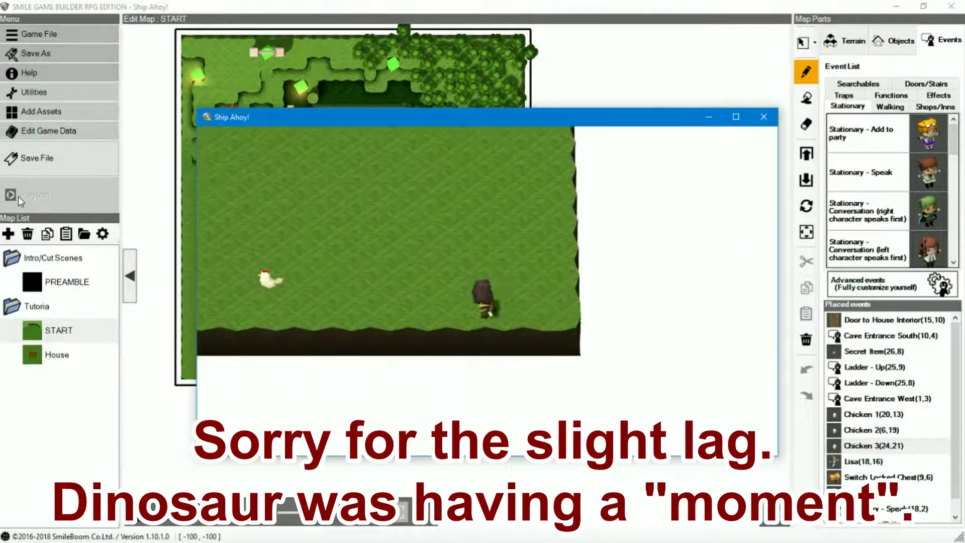
key("Up")
key("Right")
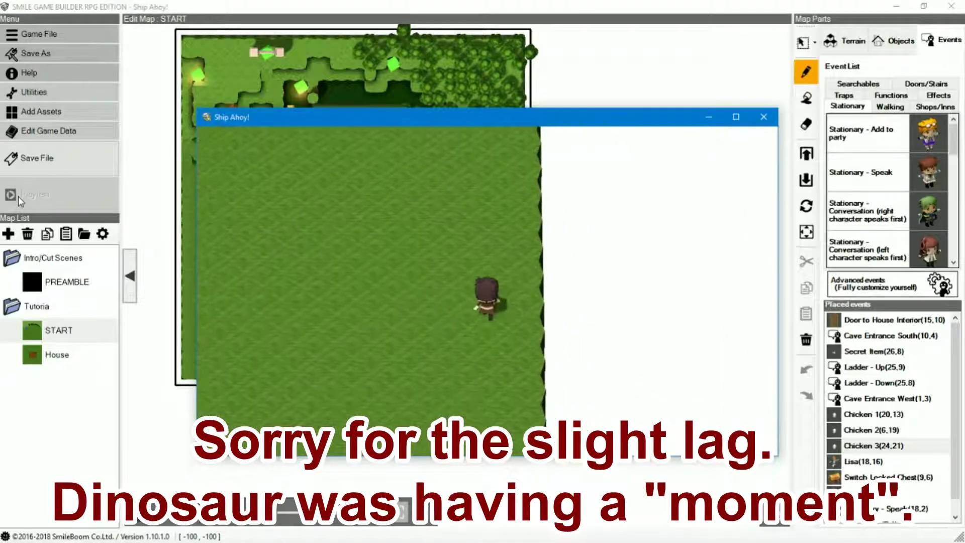
key("Up")
key("Left")
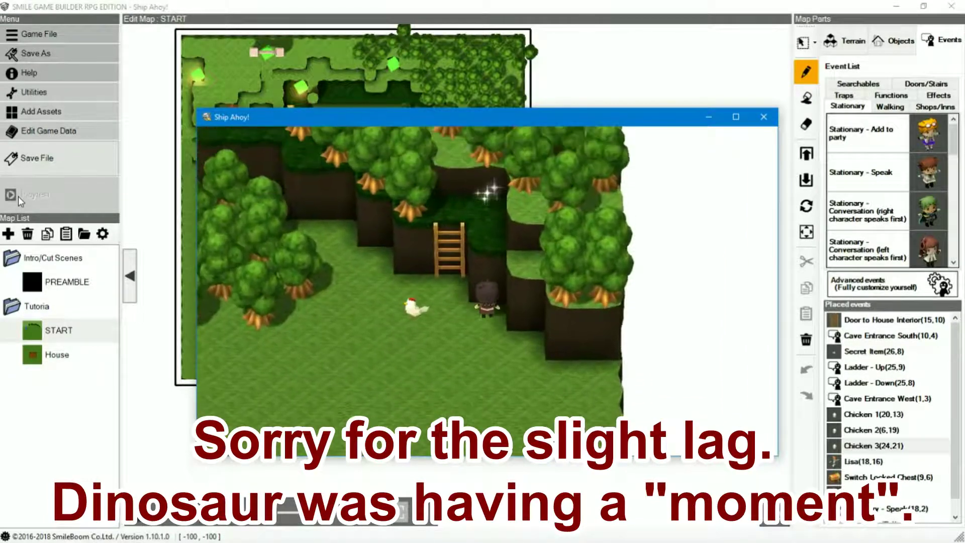
- Interact with the chicken beside the trees near the house and advance through its dialogue
key("Return")
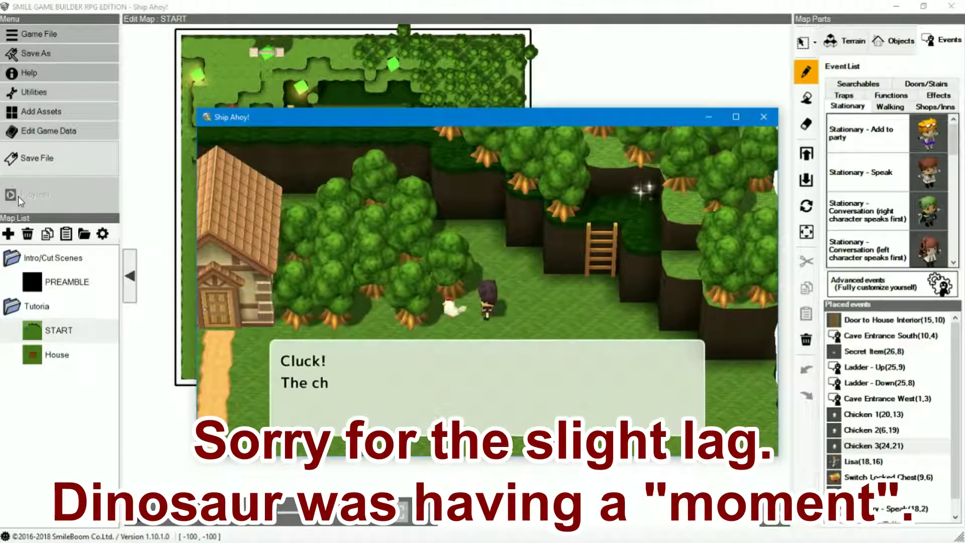
key("Return")
key("Return")
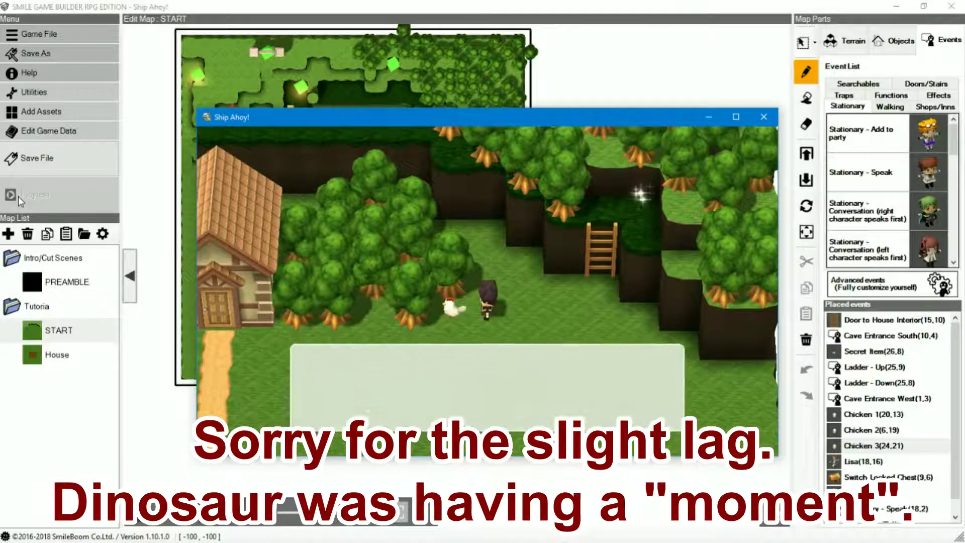
key("Return")
- Walk the player to the map's western edge and chase a chicken north into the lit cliff corner
key("Left")
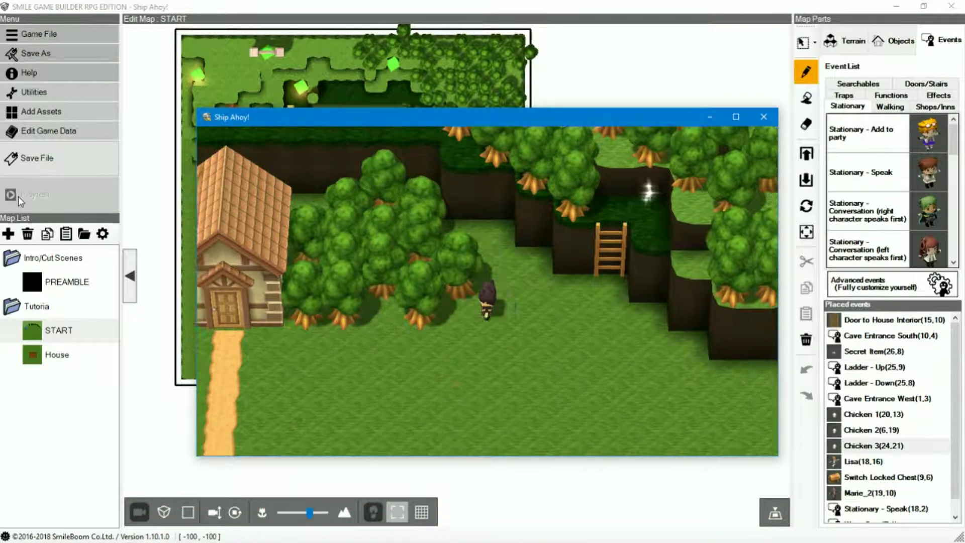
key("Down")
key("Left")
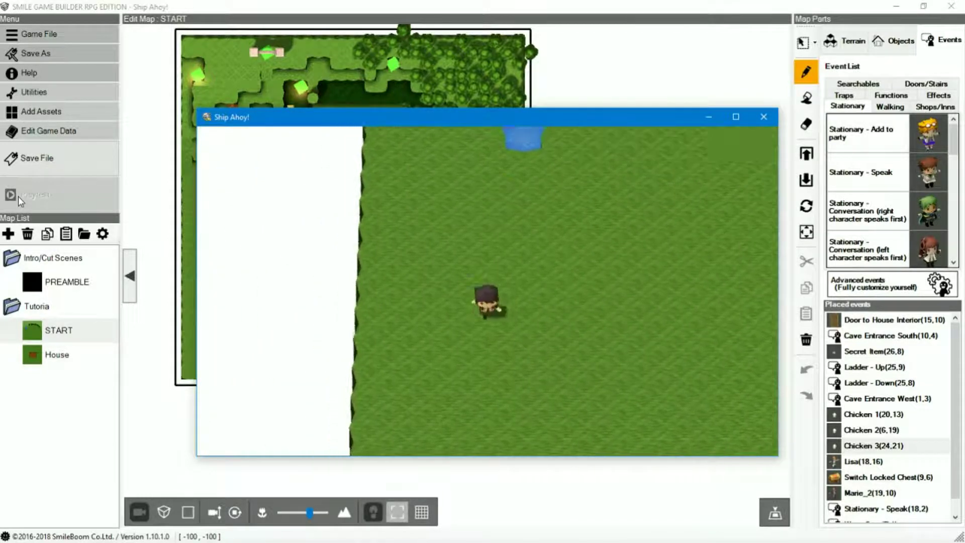
key("Down")
key("Left")
key("Left")
key("Up")
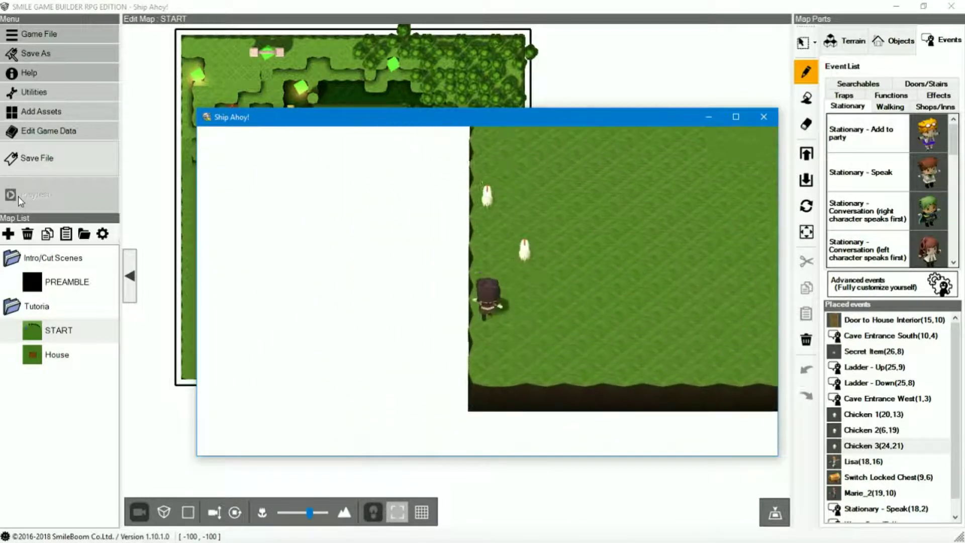
key("Up")
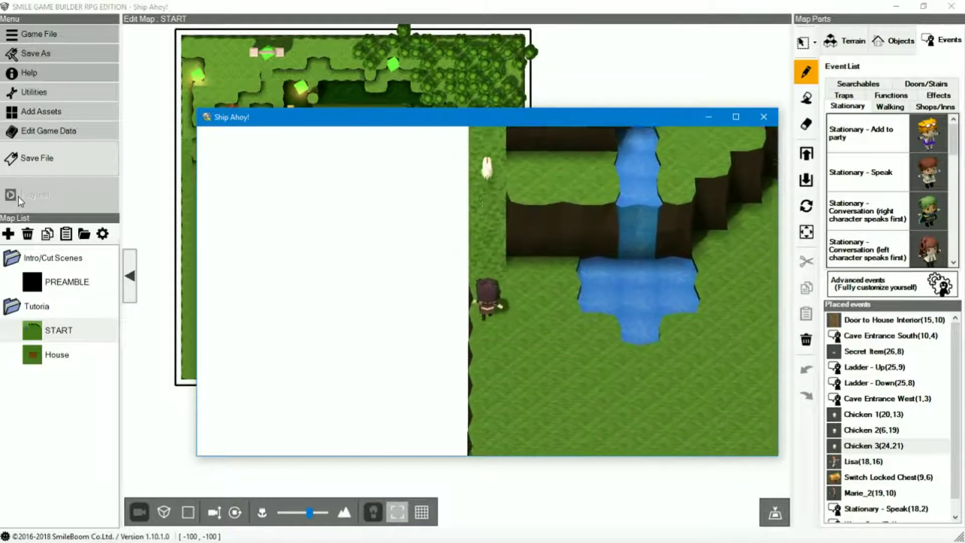
key("Up")
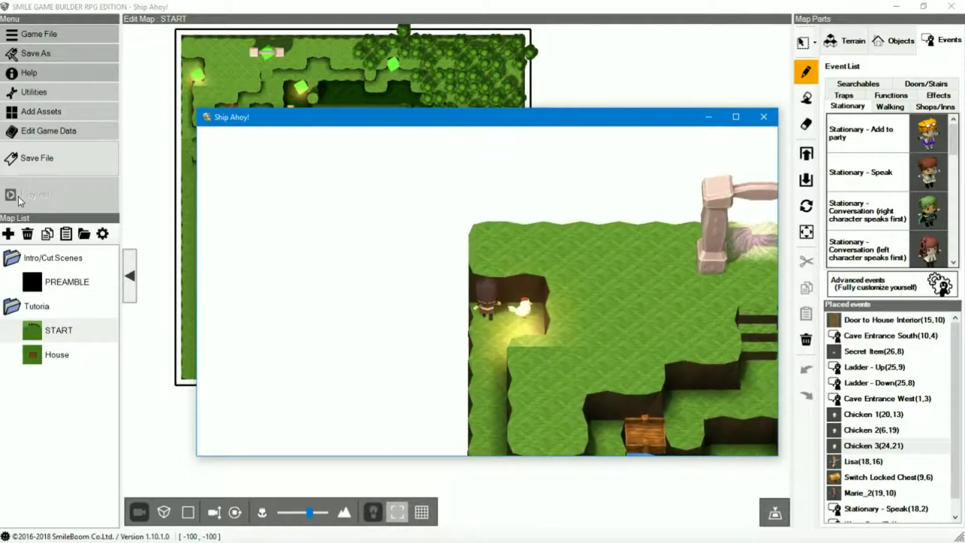
- Interact with the cornered chicken, dismiss its message and walk the player away
key("Return")
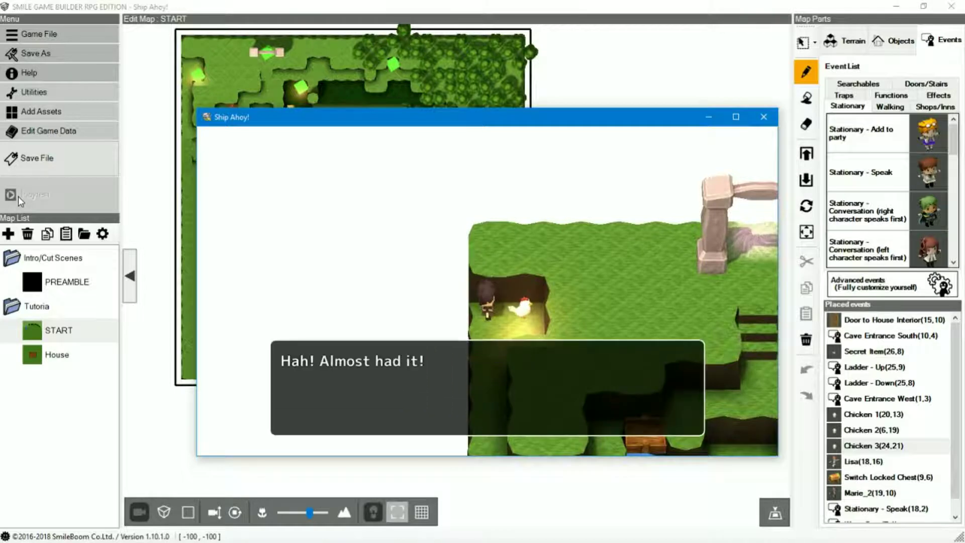
key("Return")
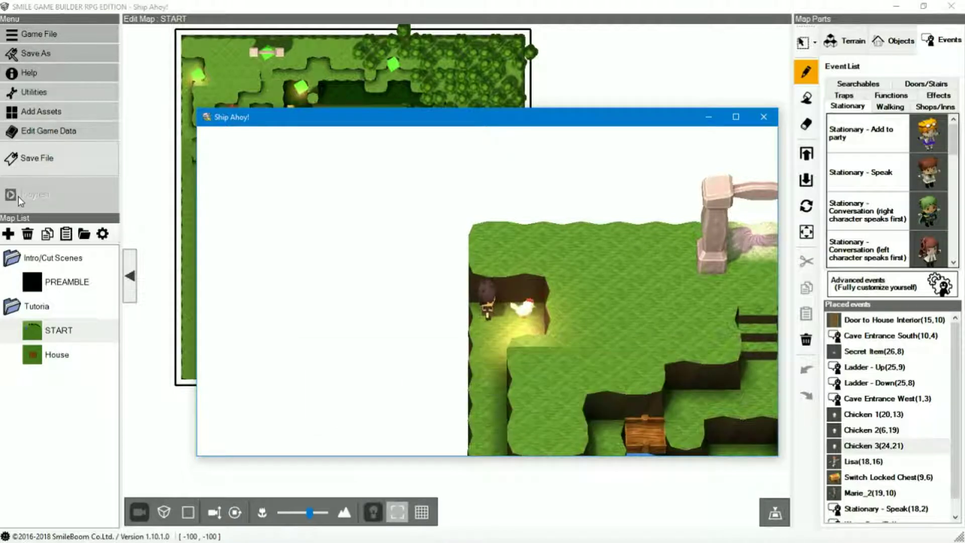
key("Return")
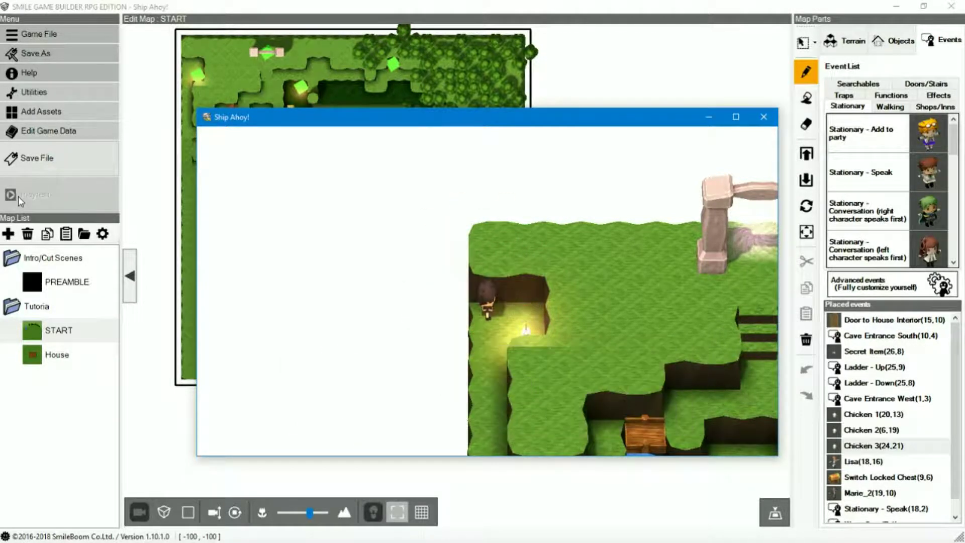
key("Down")
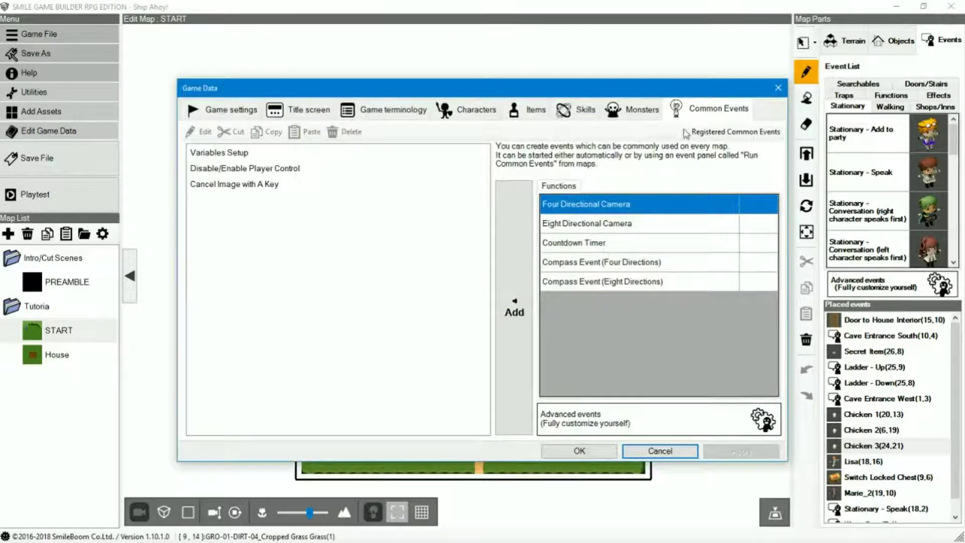
- Open the Cancel Image with A Key common event and examine the Event switch panel on its Display Image sheet
left_click(246, 186)
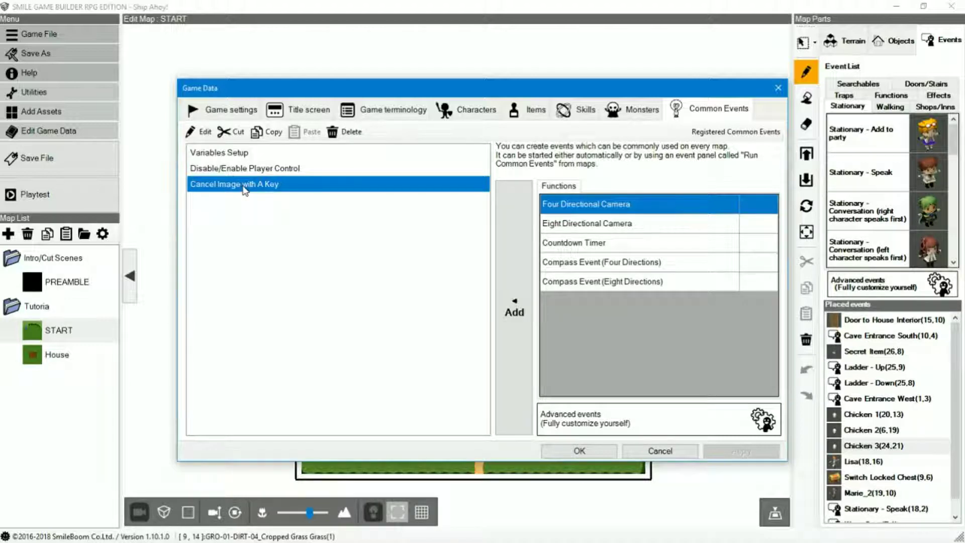
double_click(245, 186)
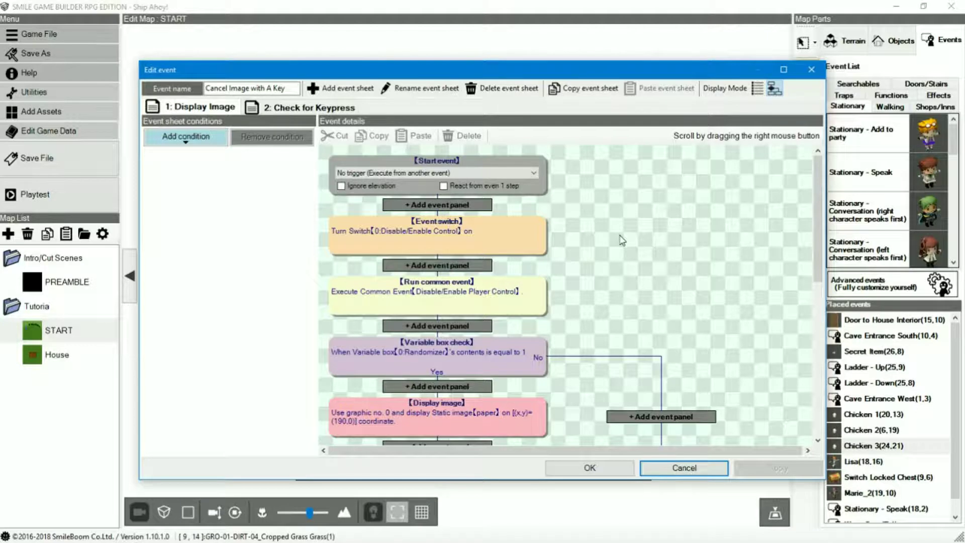
scroll(621, 231, "down", 2)
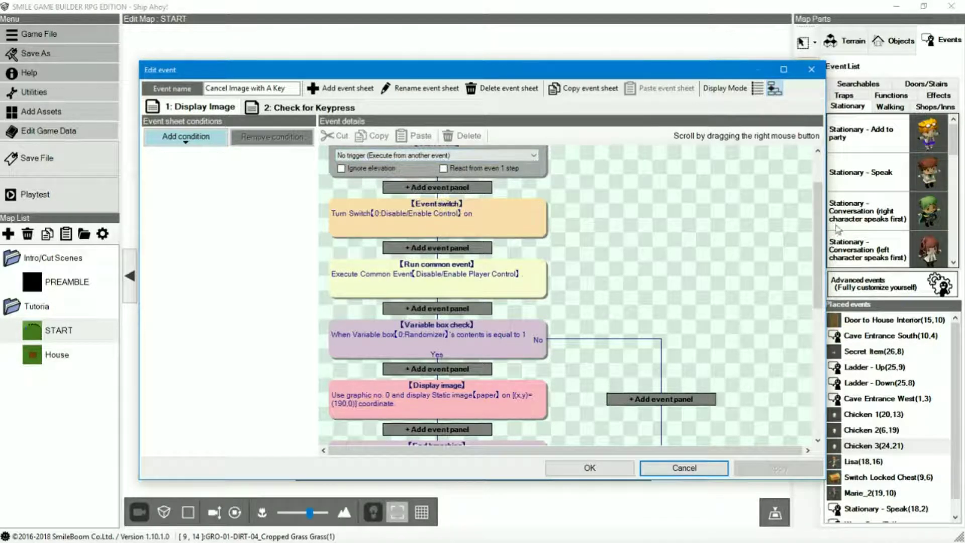
left_click(491, 218)
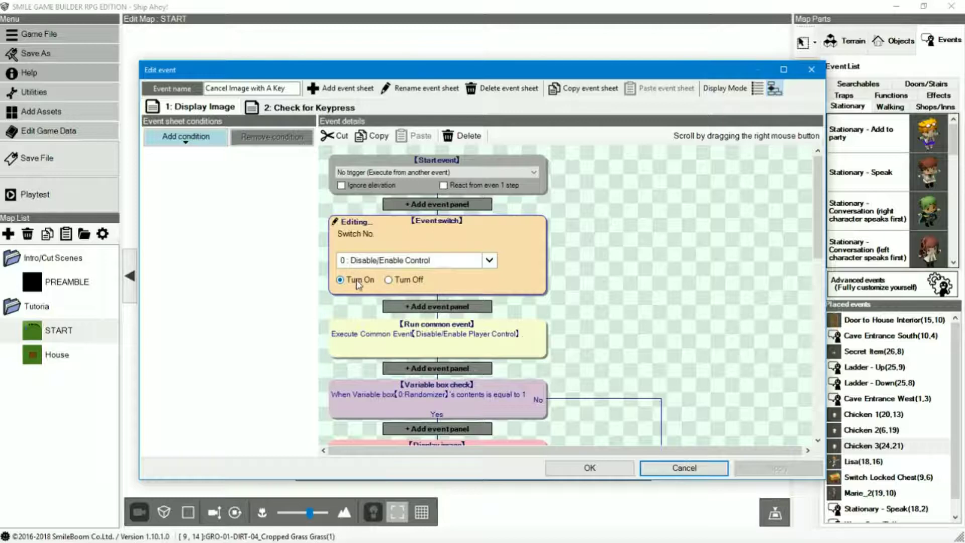
- Examine the Run common event and Variable box check panels on the Display Image sheet, including the available common events
left_click(524, 316)
scroll(466, 258, "down", 1)
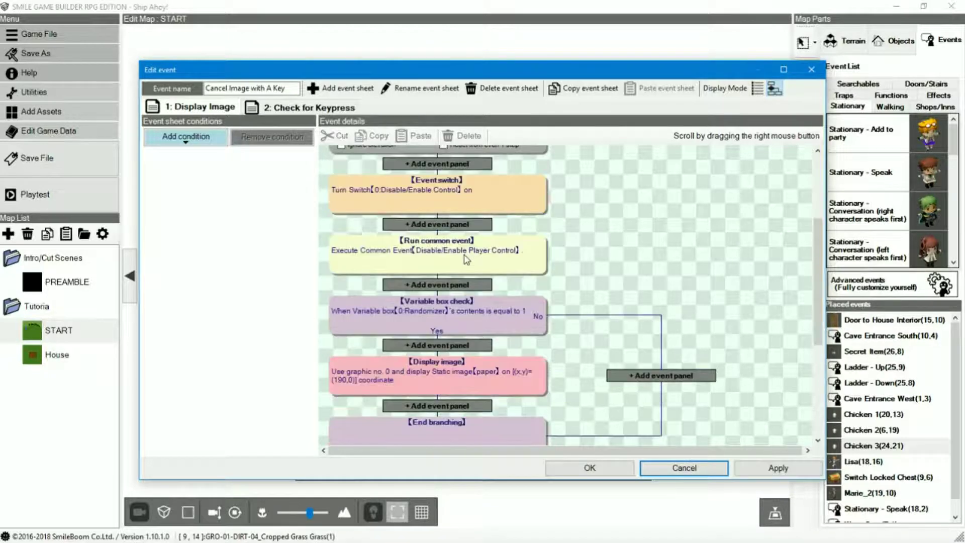
left_click(466, 259)
scroll(427, 291, "up", 1)
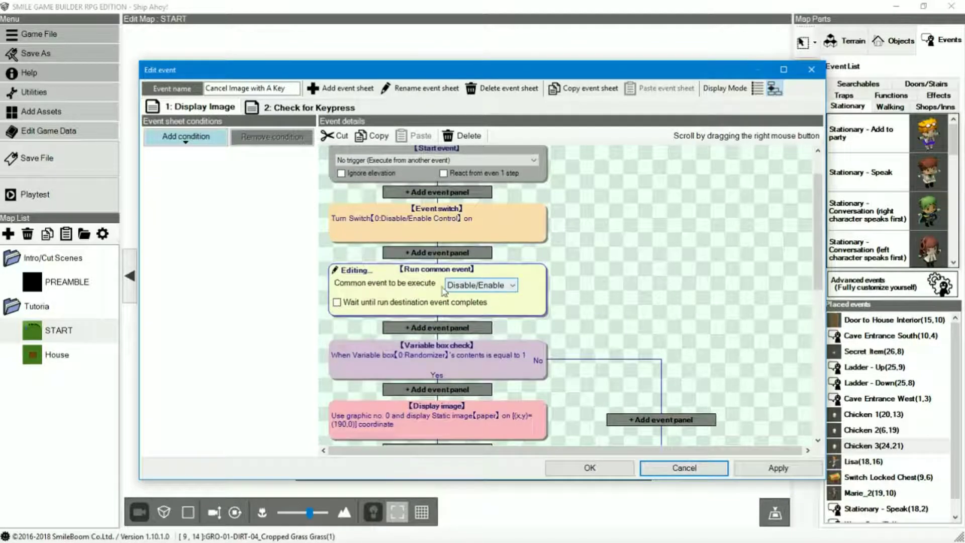
left_click(493, 287)
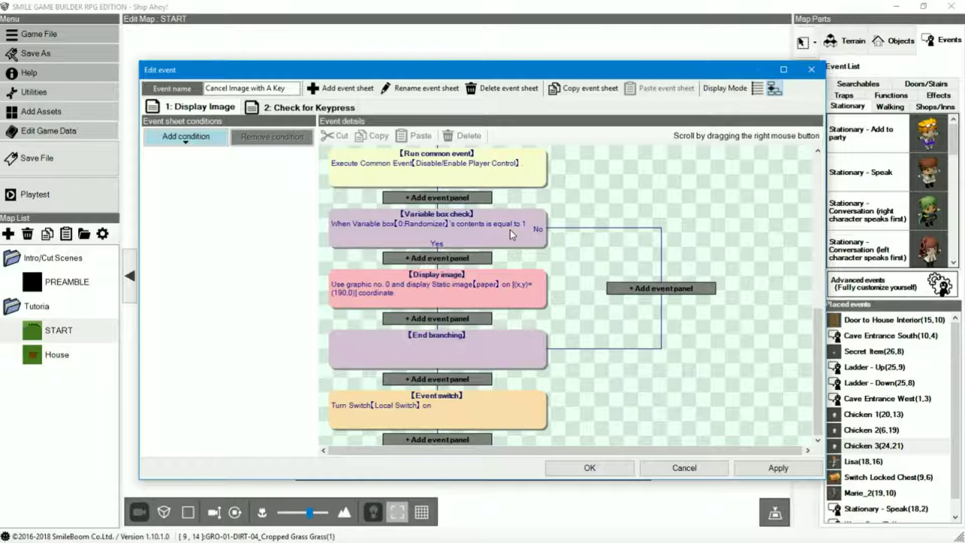
left_click(510, 228)
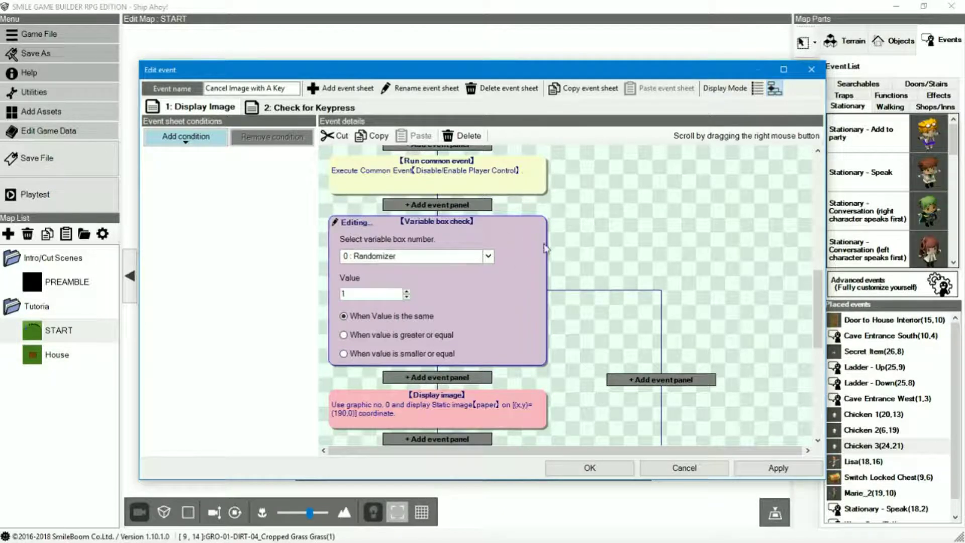
left_click(574, 240)
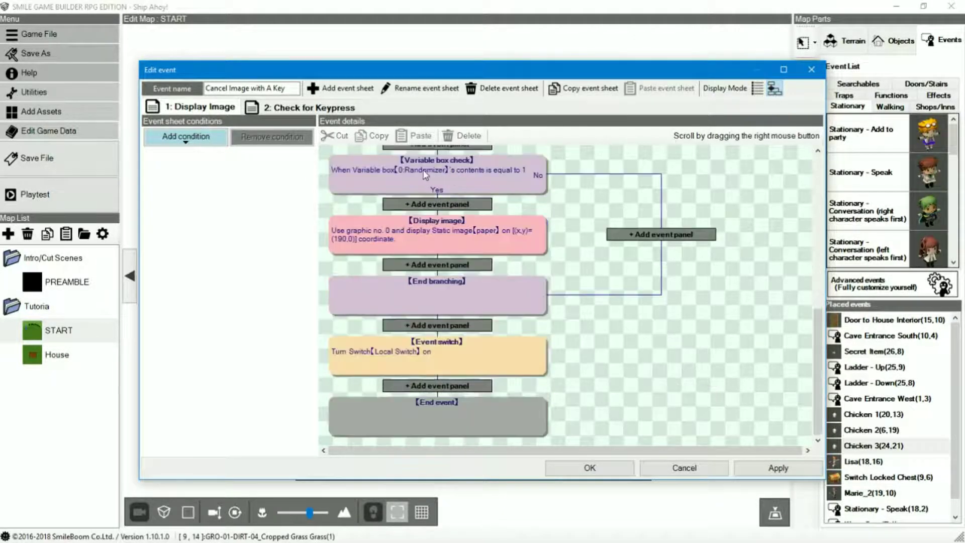
- Examine the Display image panel's paper picture and position settings, and inspect the Local Switch event switch below it
left_click(442, 236)
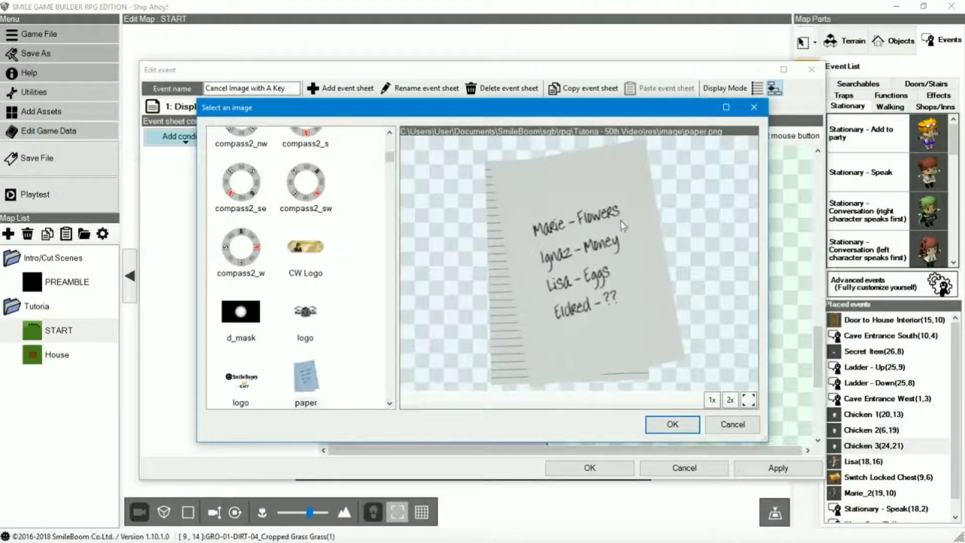
left_click(747, 426)
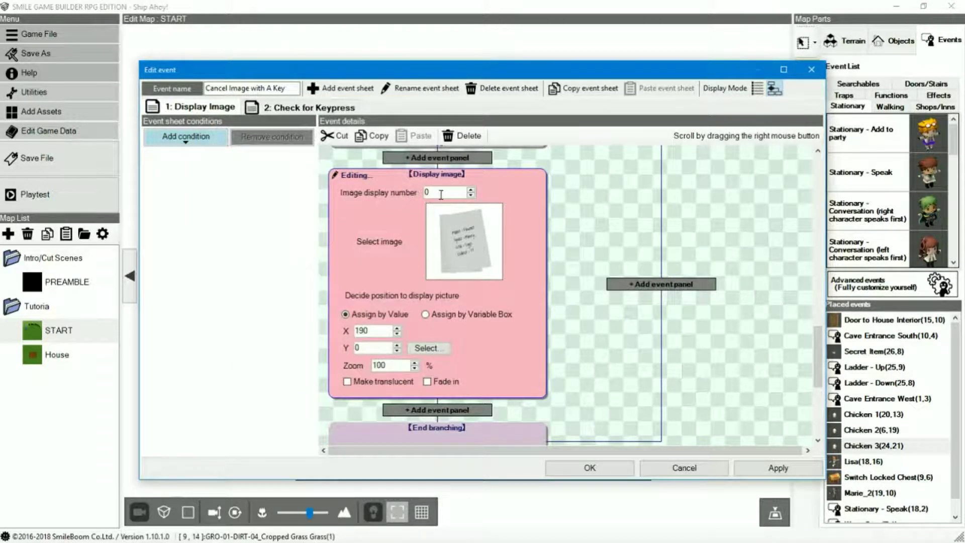
mouse_move(441, 194)
scroll(624, 378, "down", 3)
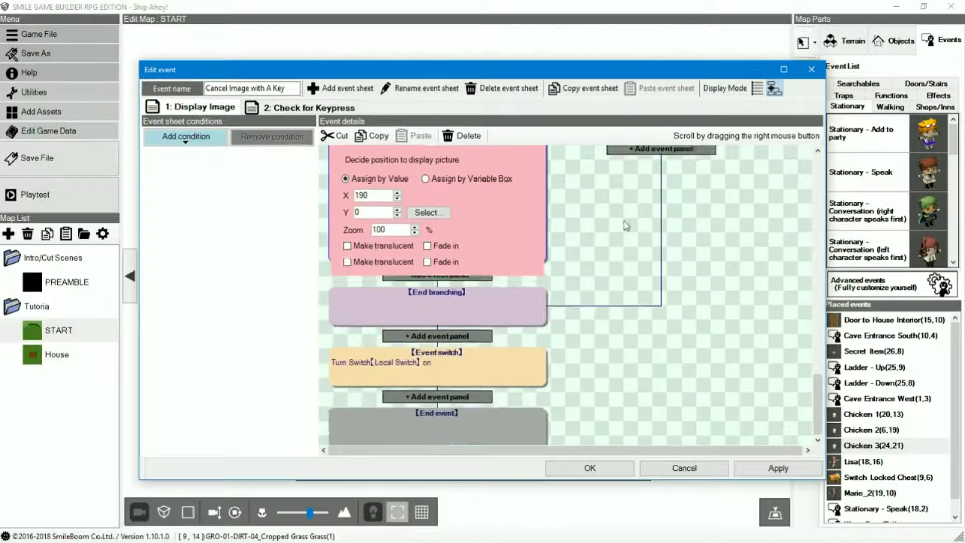
left_click(481, 345)
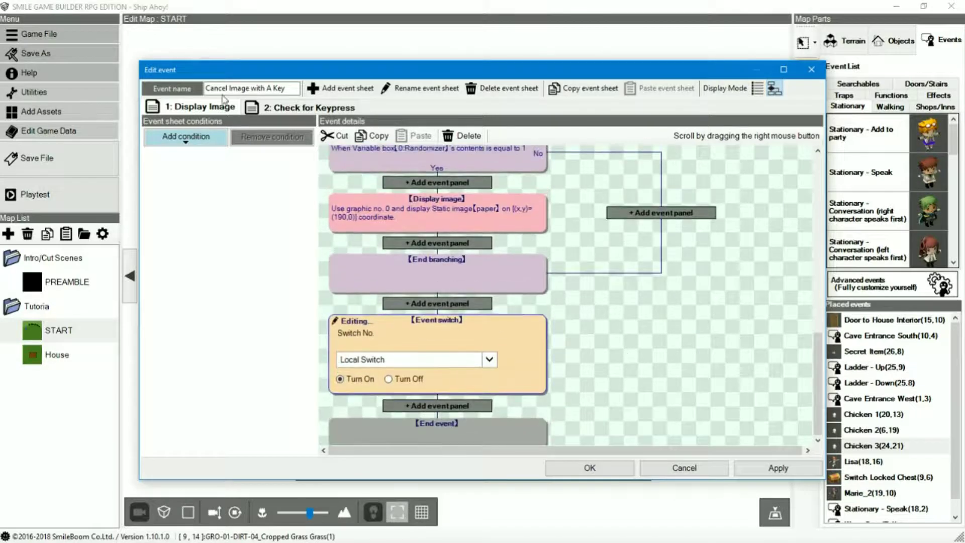
- Open the Check for Keypress sheet and examine its Advanced Variable Box Op. and Variable box check panels
left_click(308, 107)
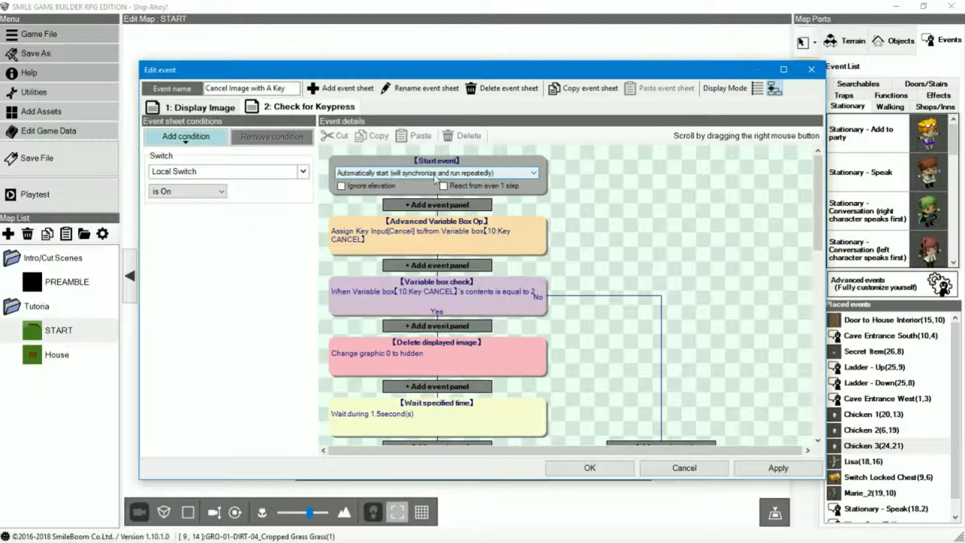
scroll(693, 238, "down", 1)
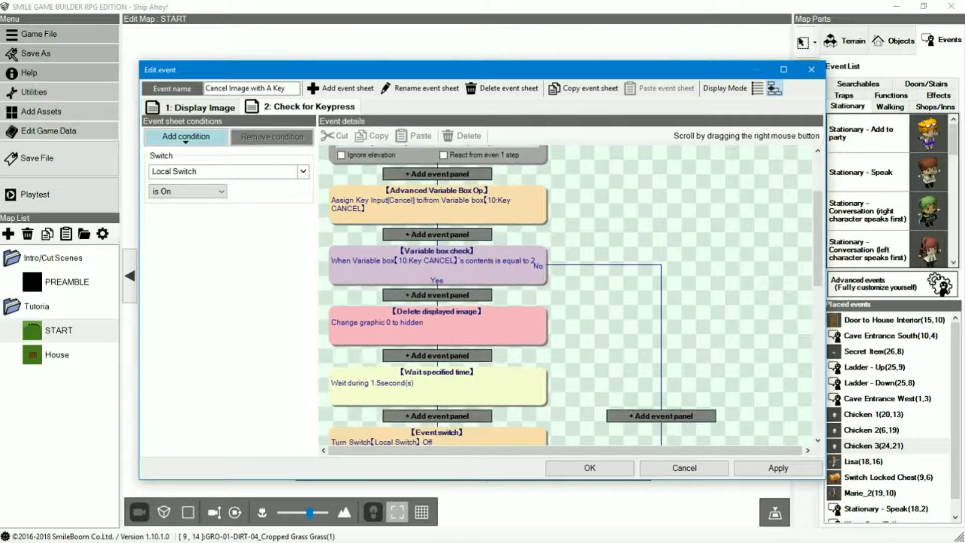
left_click(516, 212)
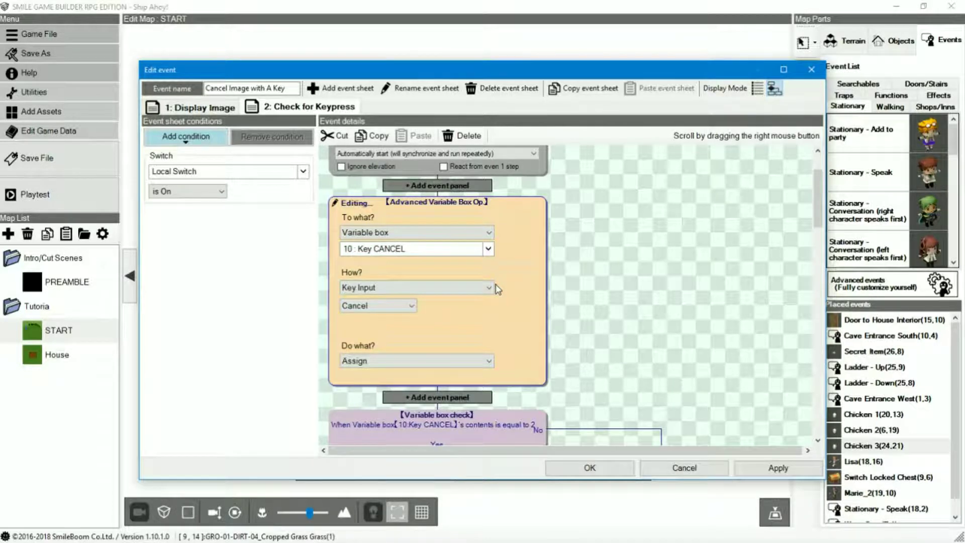
left_click(467, 299)
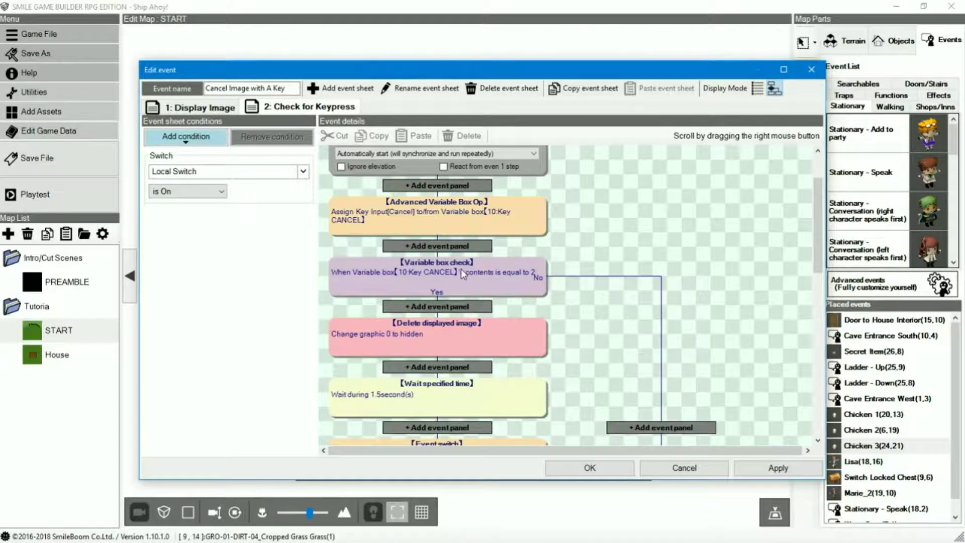
left_click(460, 268)
scroll(461, 270, "down", 1)
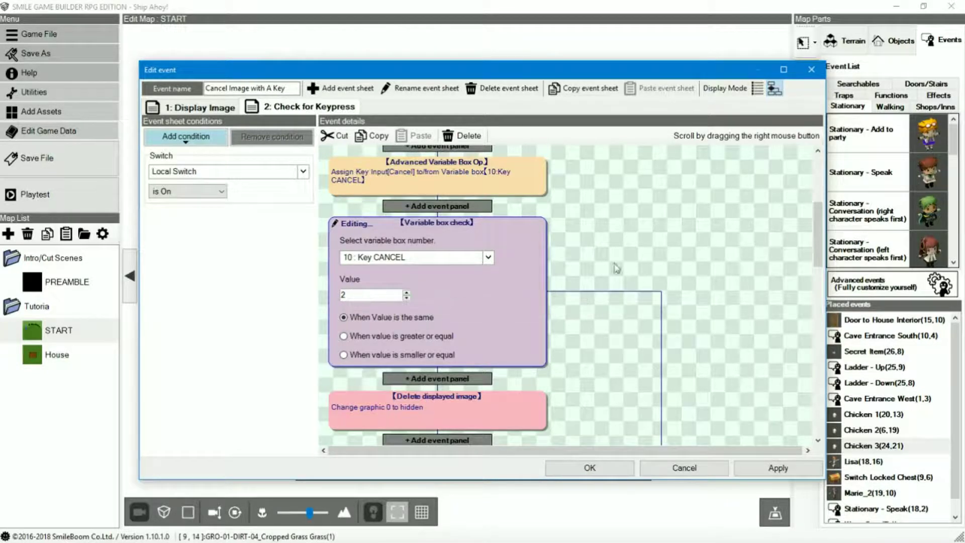
left_click(598, 260)
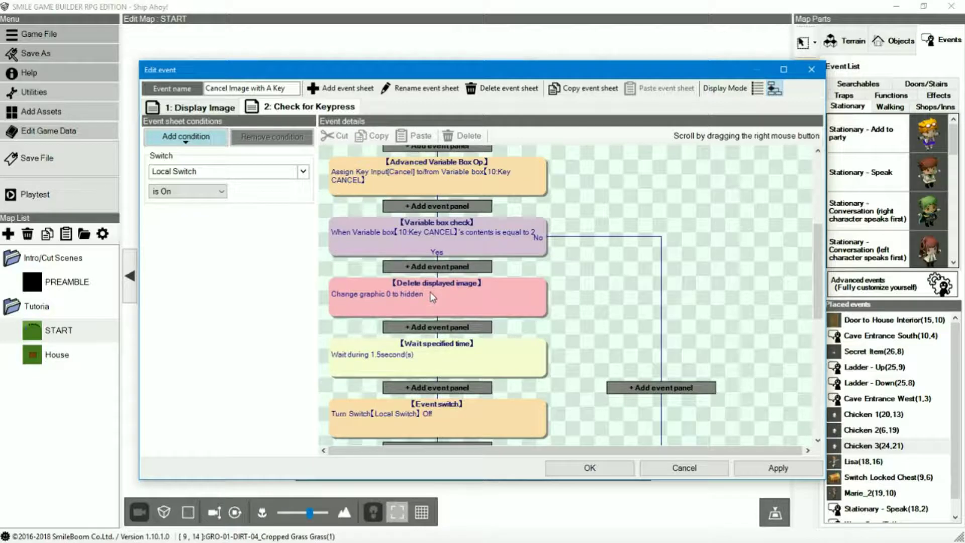
- Review the remaining panels of the Check for Keypress sheet and close the event and Game Data without saving
scroll(594, 266, "down", 3)
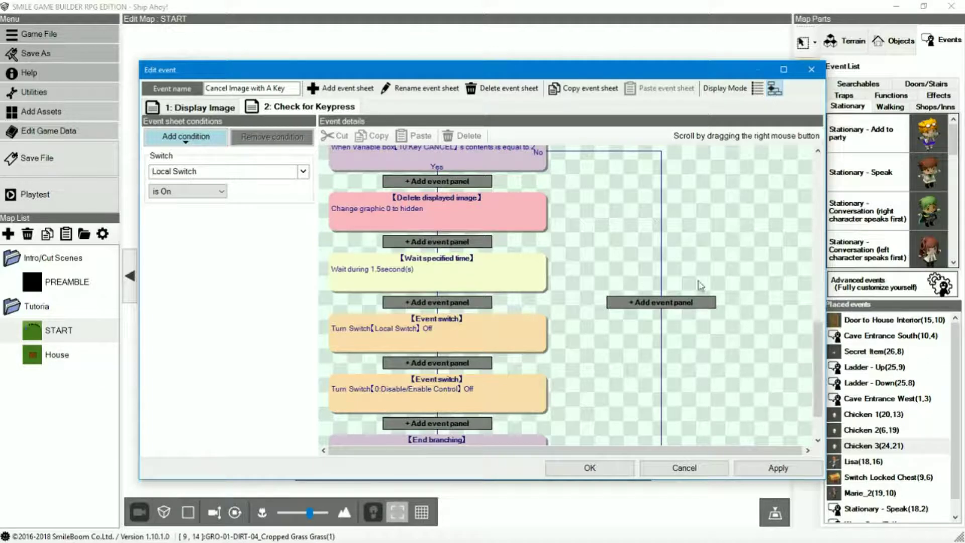
scroll(575, 341, "down", 3)
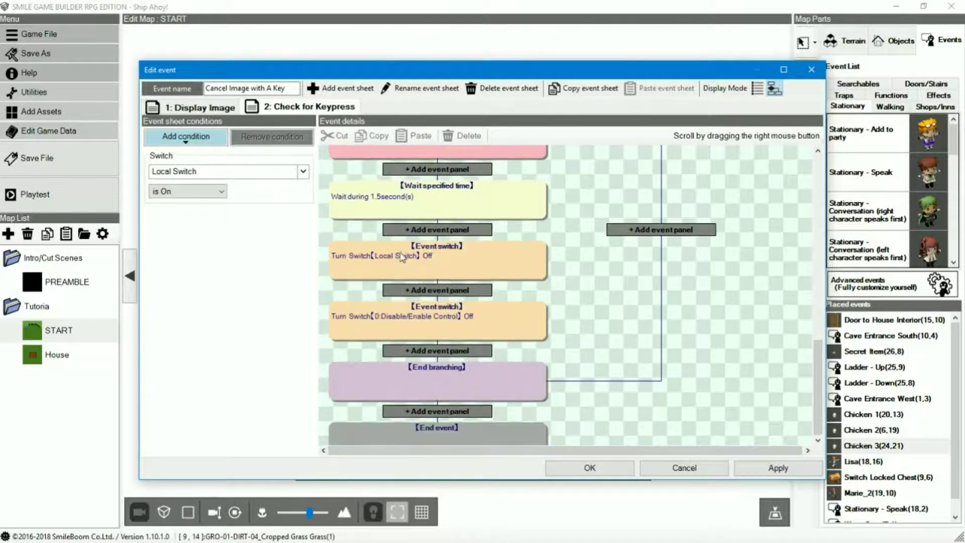
left_click(681, 467)
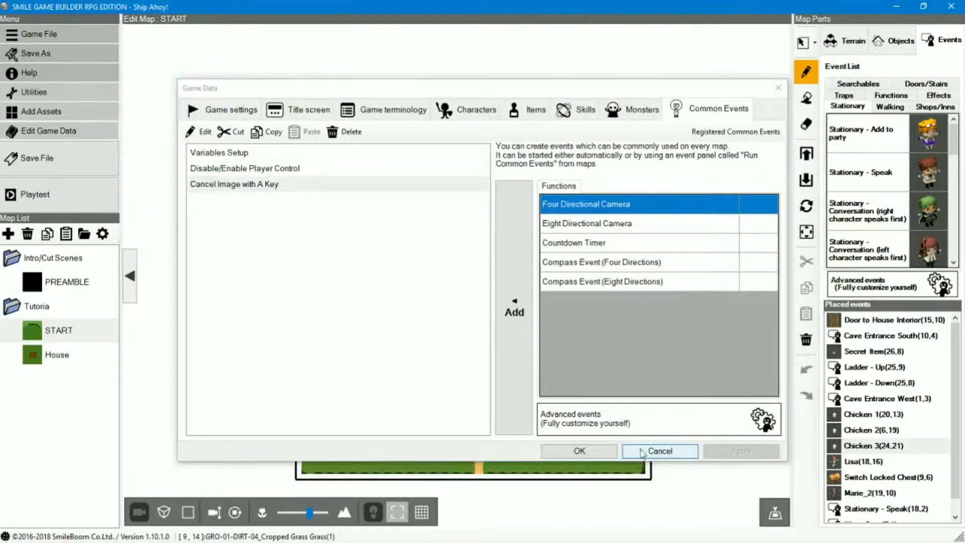
left_click(660, 451)
- Switch to the House map and open its Dresser - Note event
left_click(57, 355)
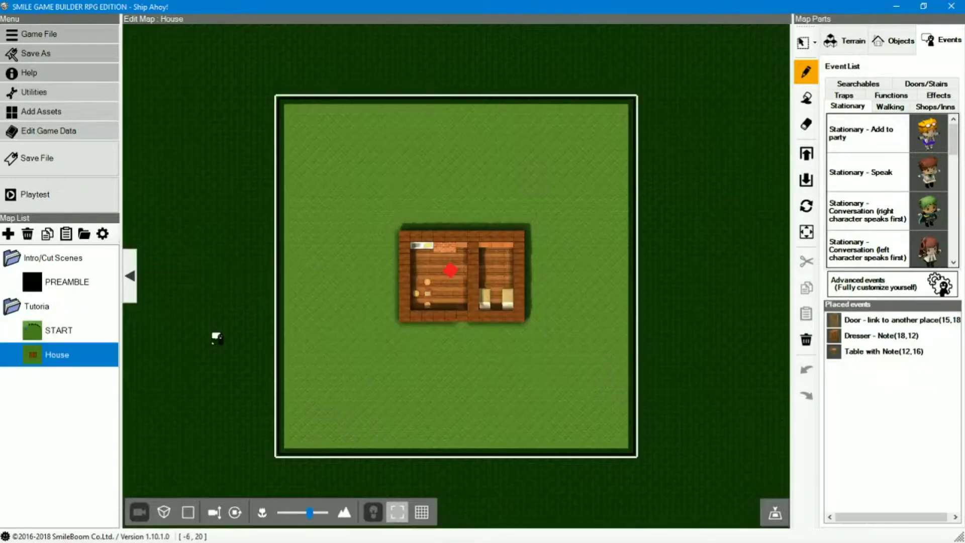
left_click(838, 337)
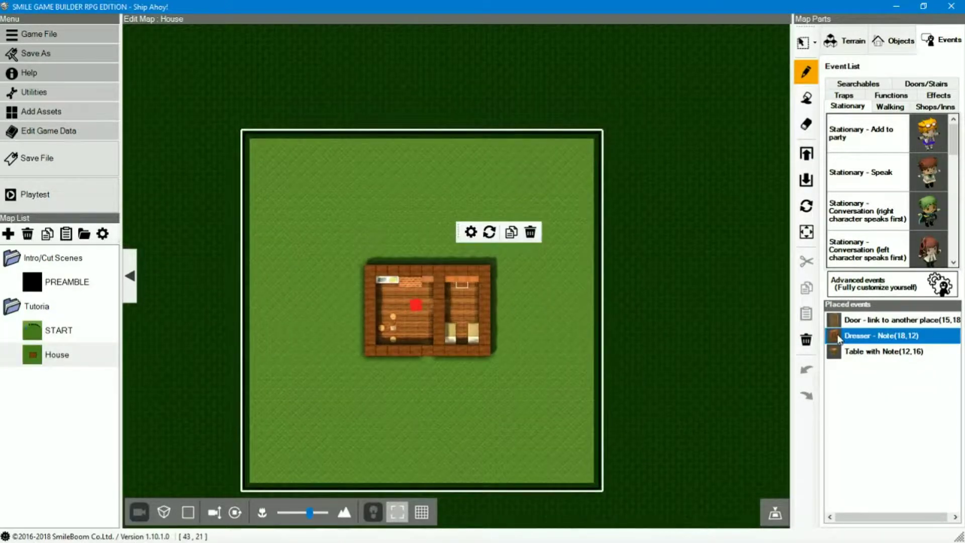
double_click(838, 337)
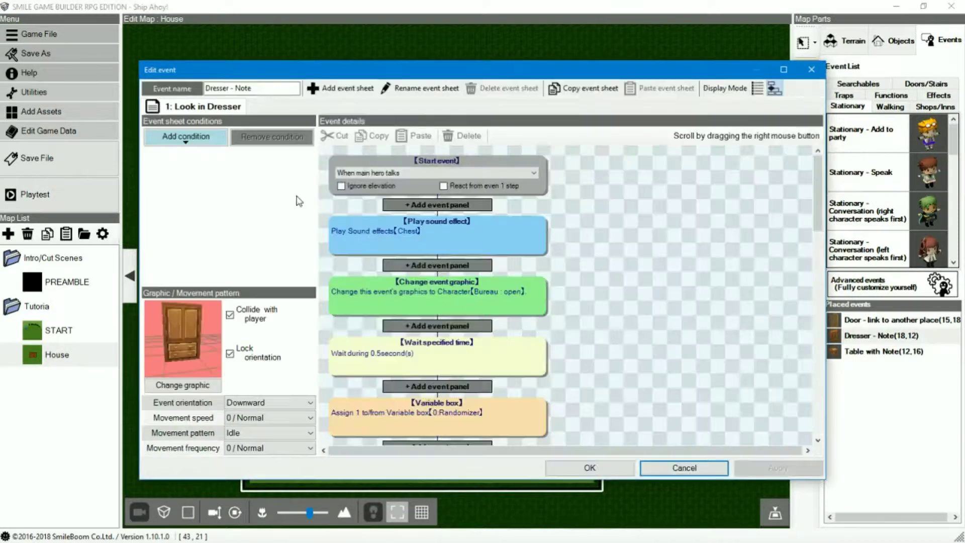
- Examine the opening Play sound effect and Change event graphic panels of the Look in Dresser sheet
left_click(470, 225)
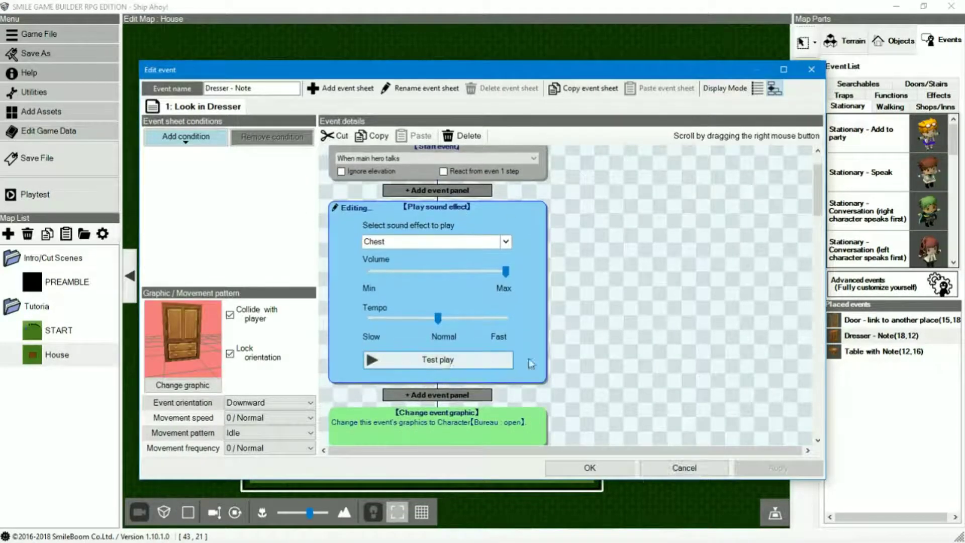
left_click(638, 314)
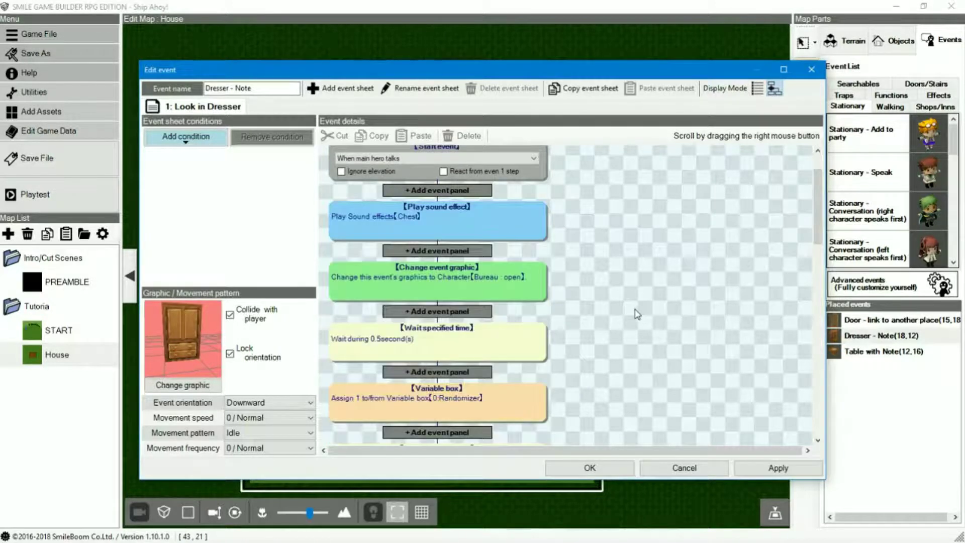
scroll(637, 314, "down", 1)
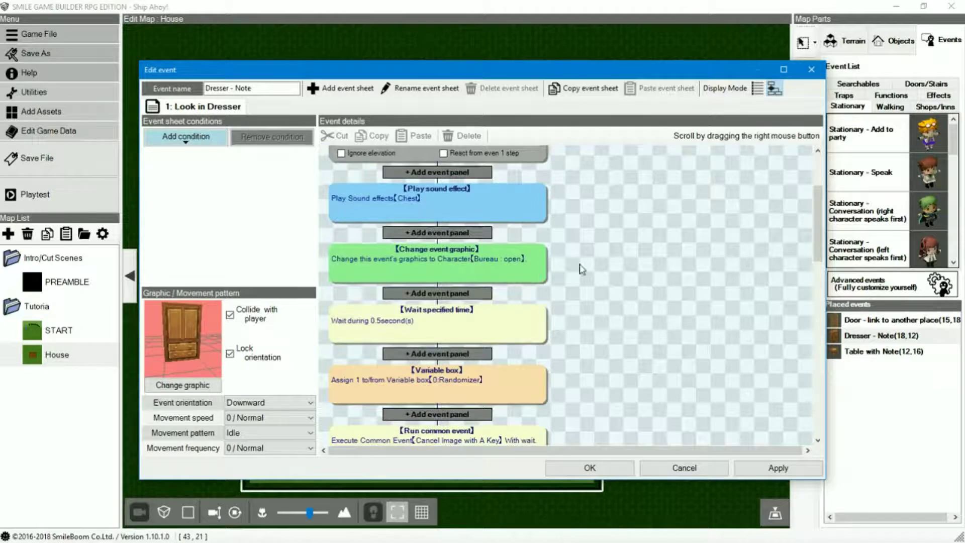
scroll(627, 291, "down", 1)
scroll(628, 291, "down", 2)
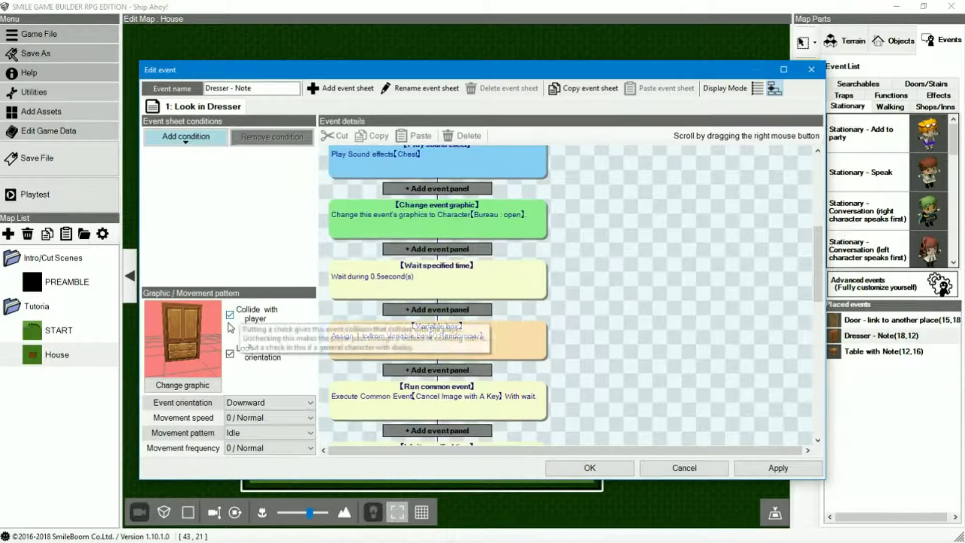
left_click(484, 225)
left_click(600, 285)
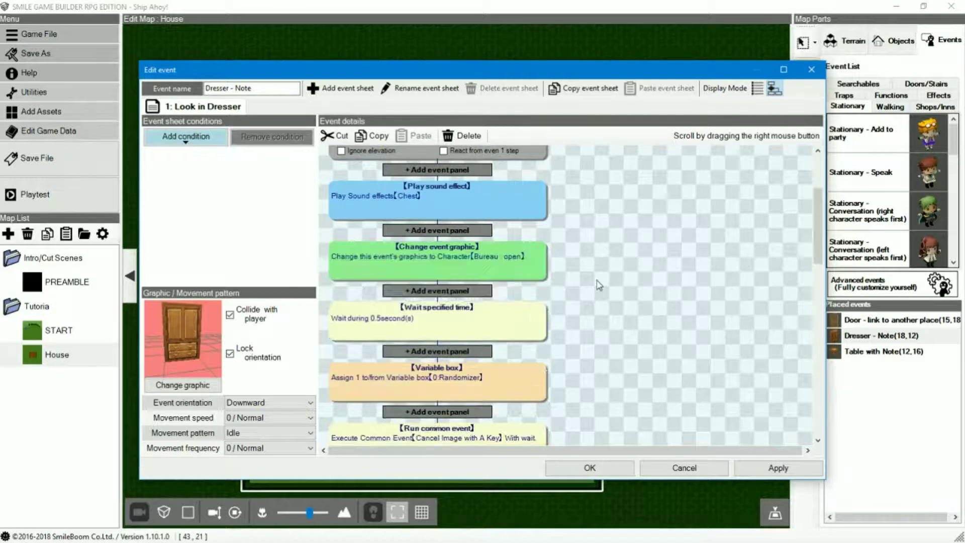
- Examine the Variable box panel that assigns a value to the Randomizer variable in the dresser event
scroll(600, 285, "down", 2)
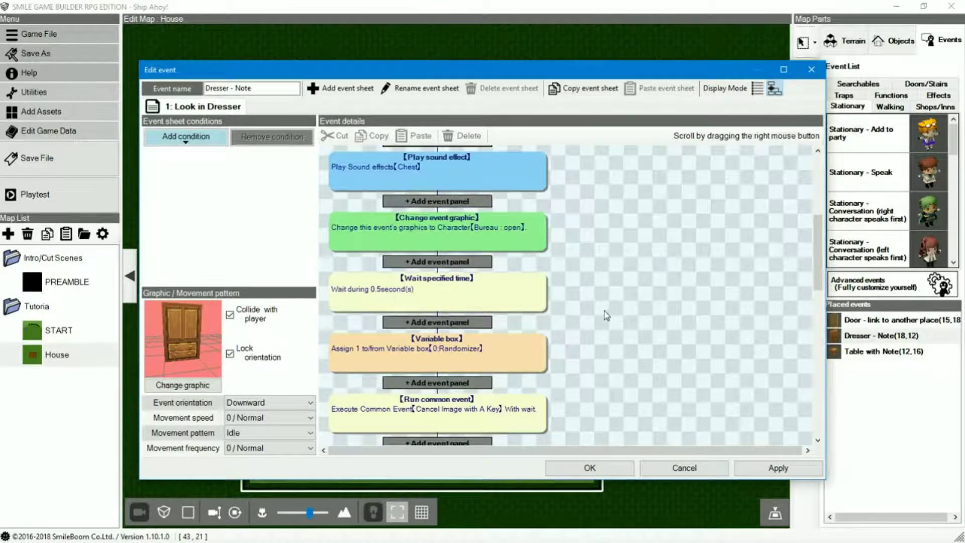
scroll(594, 353, "down", 5)
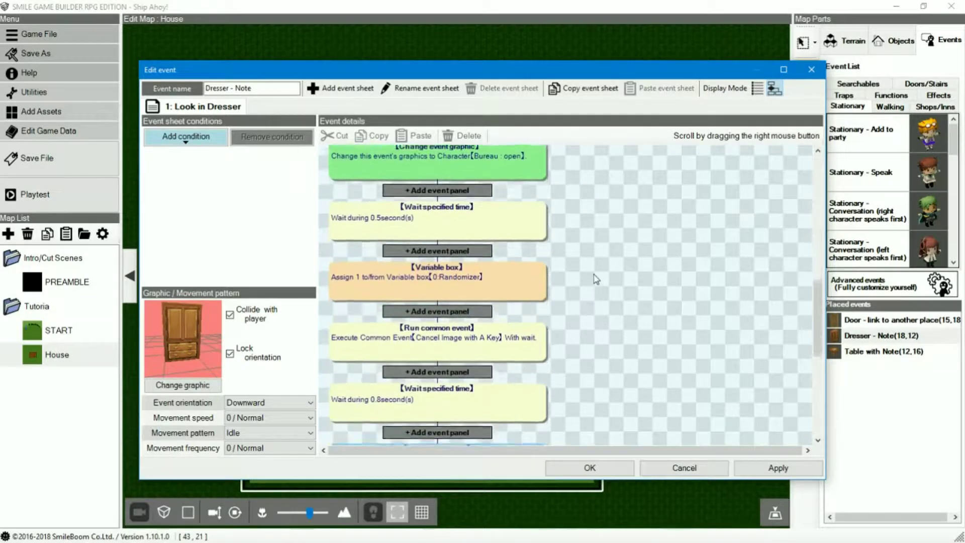
left_click(463, 276)
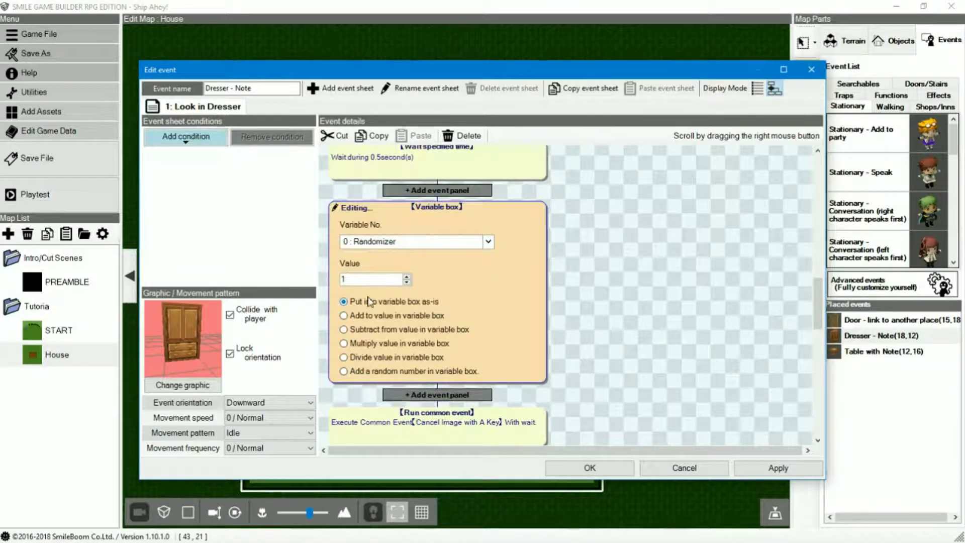
left_click(589, 337)
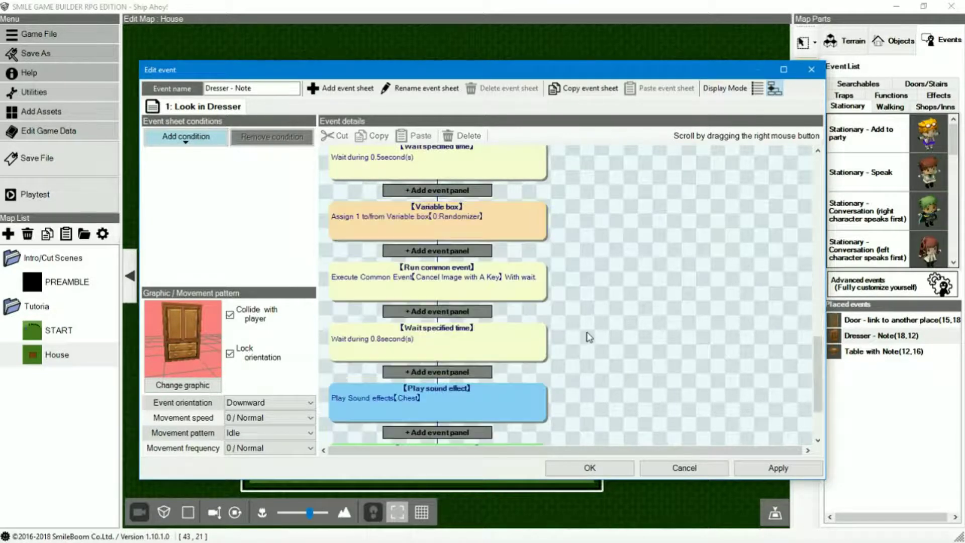
- Examine the dresser event's Run common event panel and its list of available common events
left_click(511, 287)
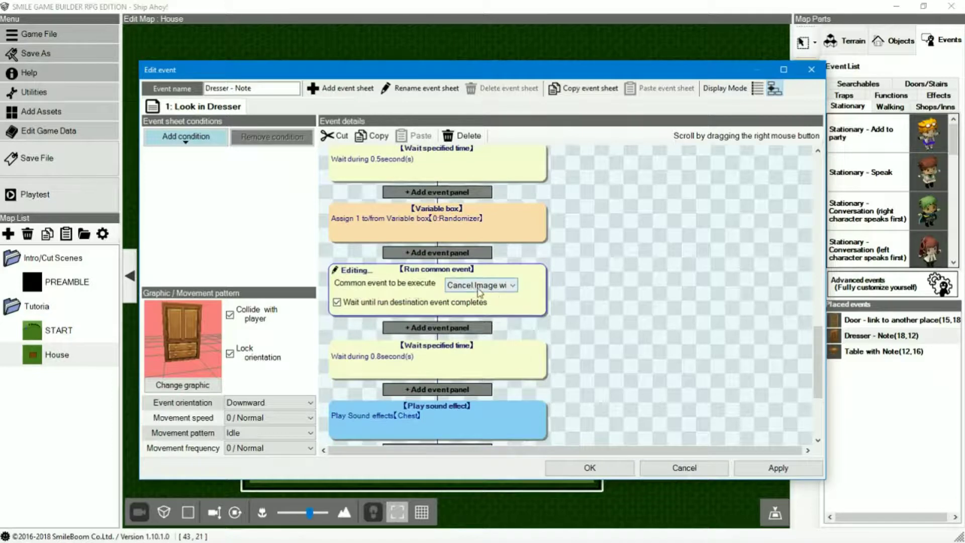
left_click(500, 289)
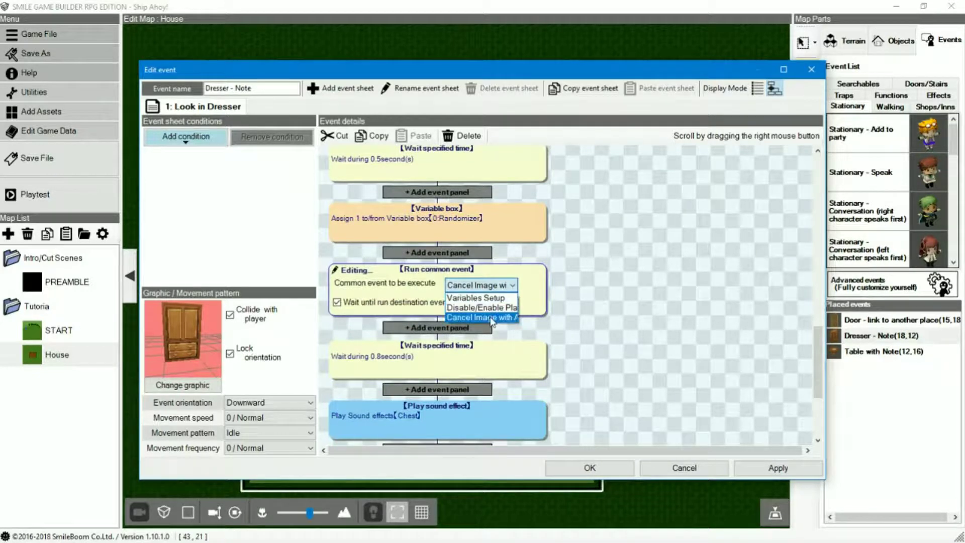
left_click(593, 322)
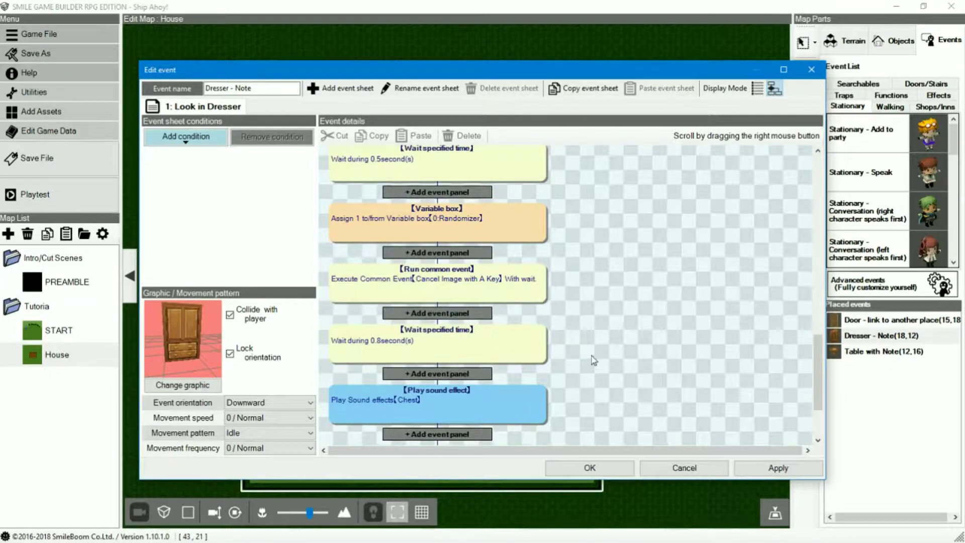
- Open the second Chest sound effect panel, after the 0.8-second wait, and test play its sound
scroll(483, 327, "down", 2)
left_click(460, 299)
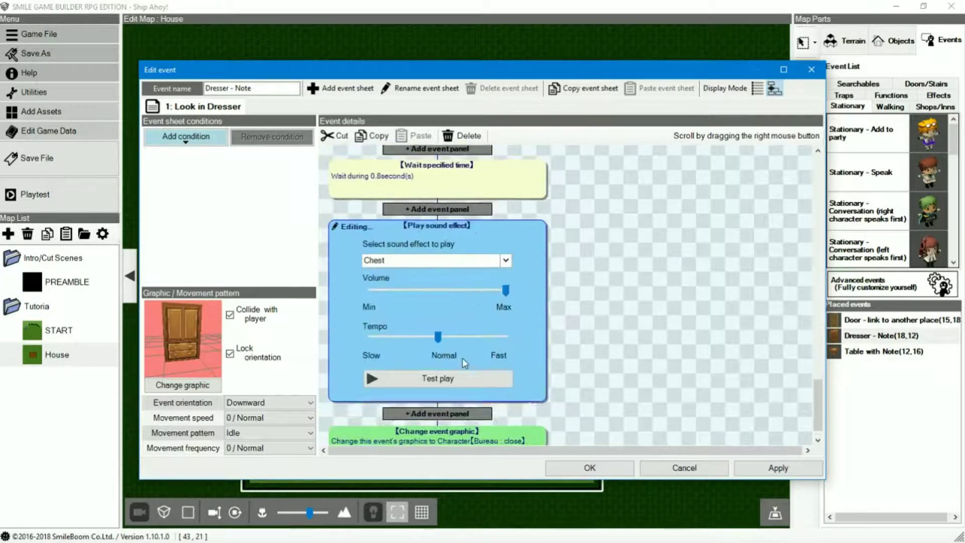
left_click(436, 364)
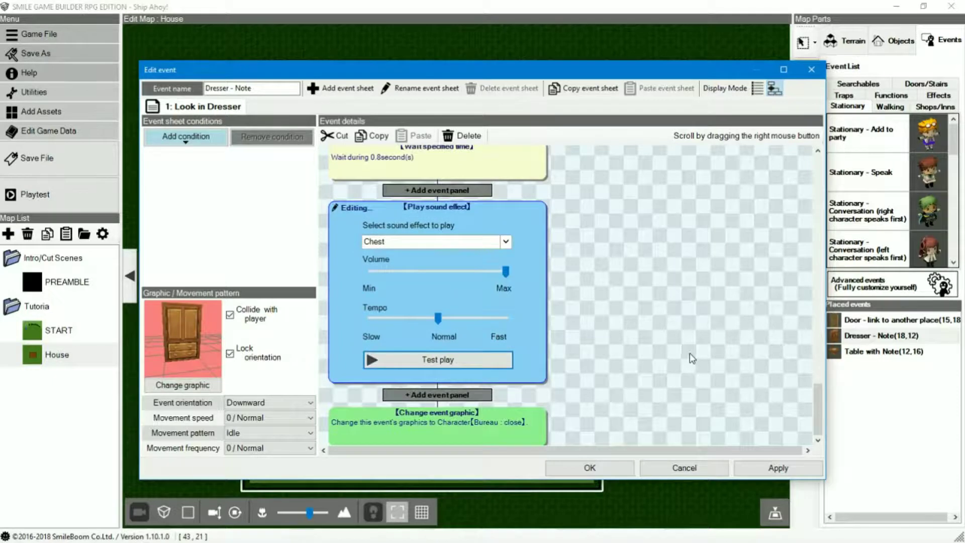
- Close the Dresser - Note event without keeping changes and open the Table with Note event for editing
left_click(598, 353)
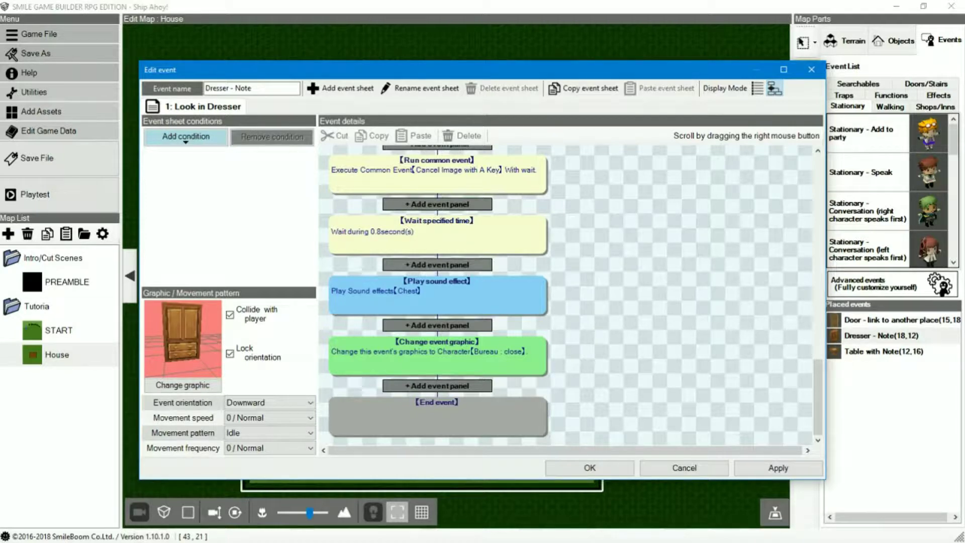
left_click(708, 467)
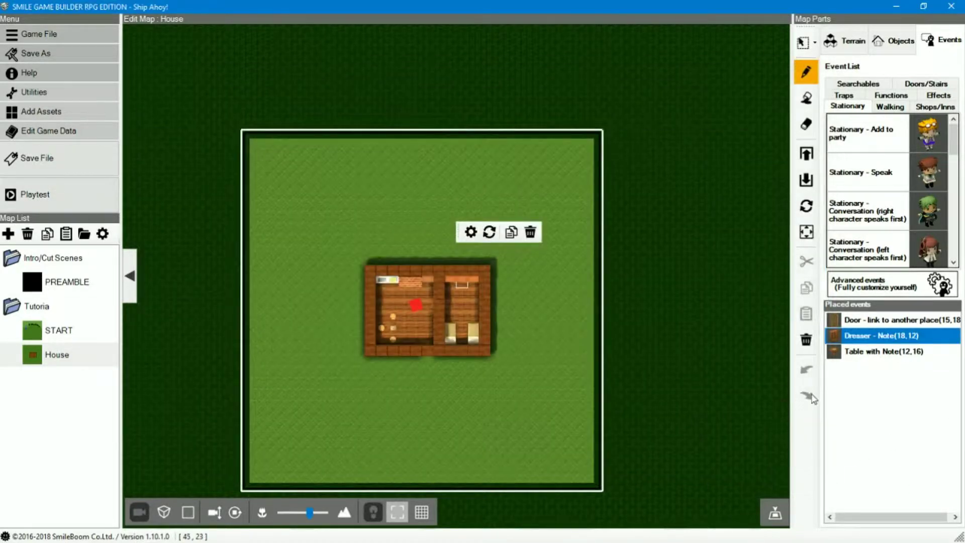
left_click(838, 355)
double_click(836, 358)
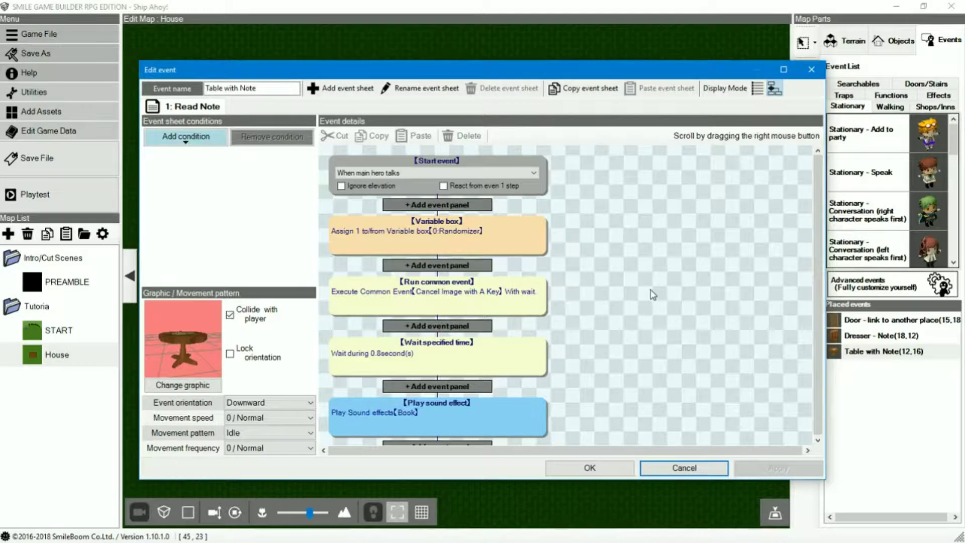
- Examine the Read Note sheet's panels and its Book sound effect settings, and close the event without keeping changes
scroll(633, 287, "down", 1)
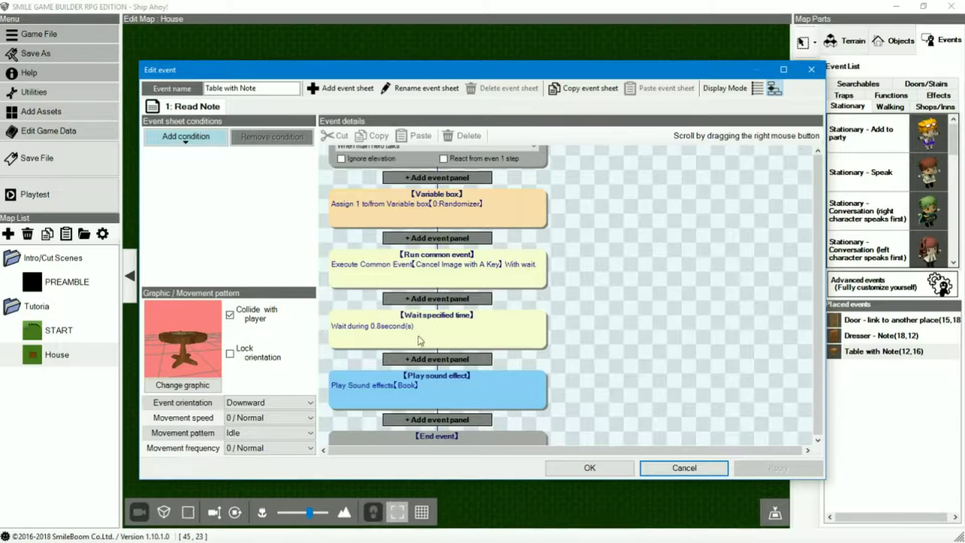
left_click(436, 394)
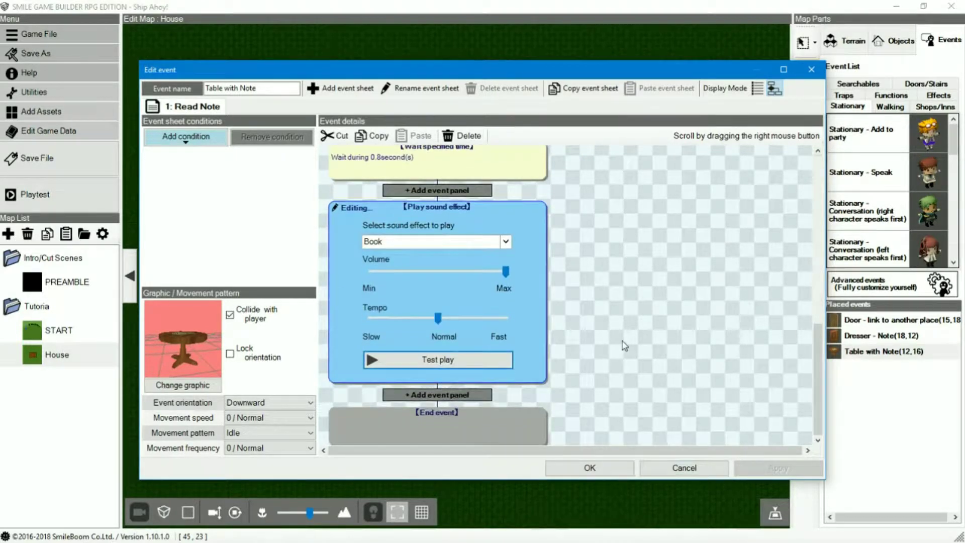
left_click(621, 342)
left_click(699, 466)
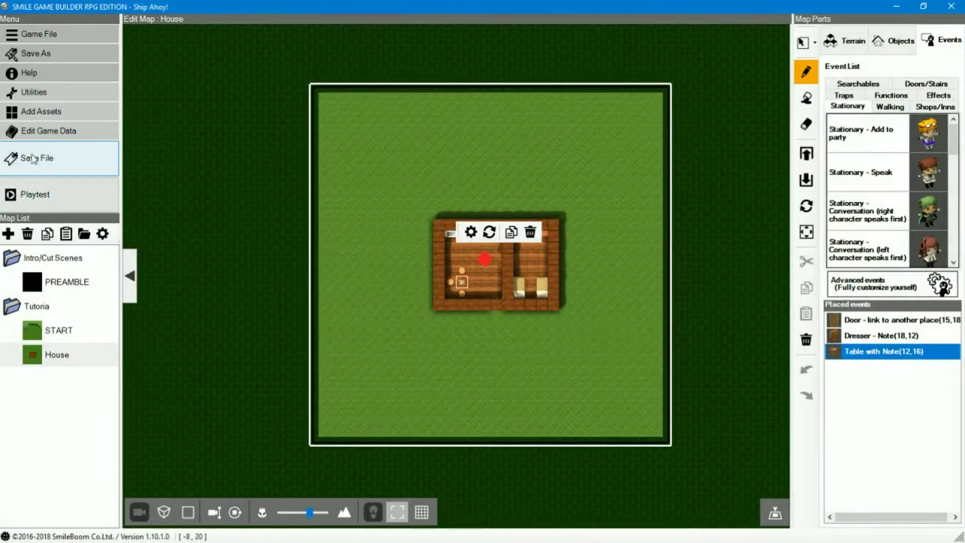
- Start a playtest of the House map and open and dismiss the table's note image twice
left_click(32, 197)
key("Down")
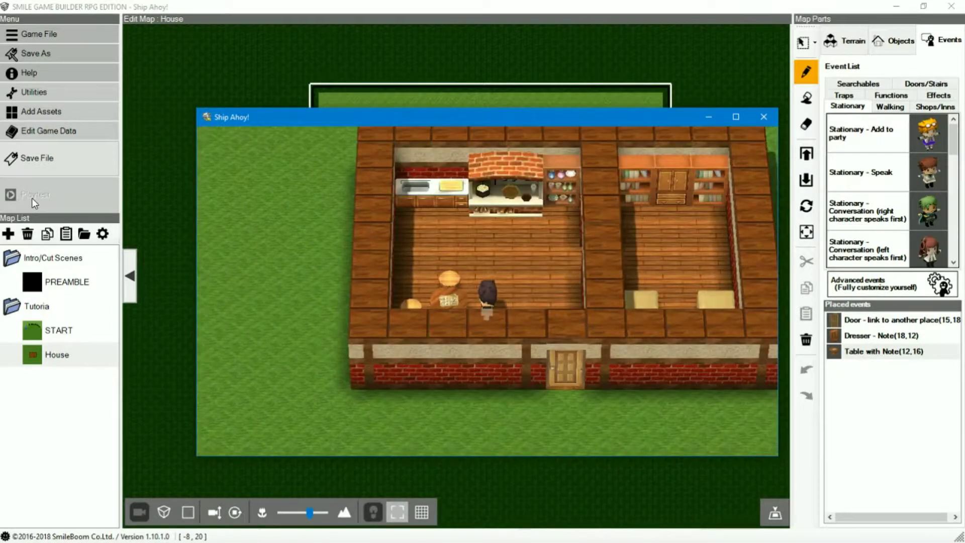
key("Return")
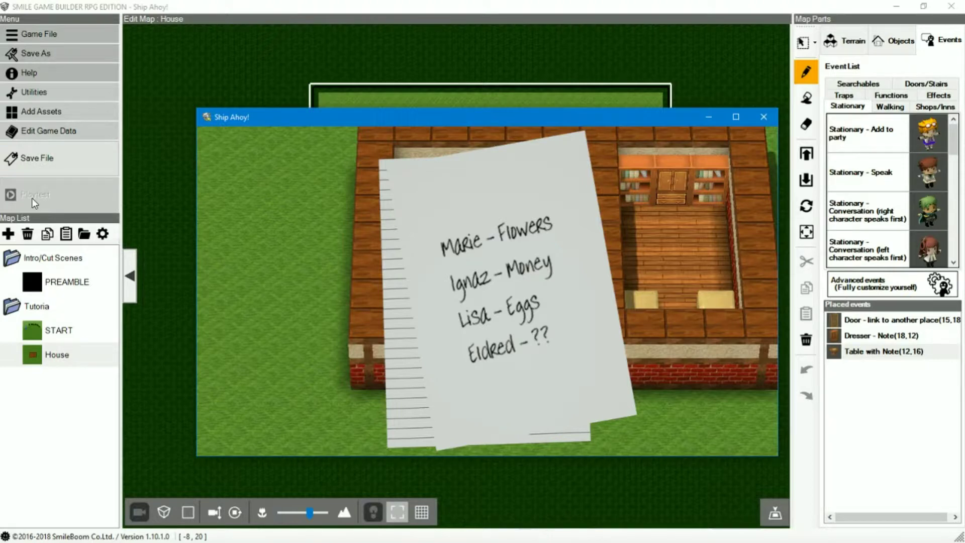
key("Return")
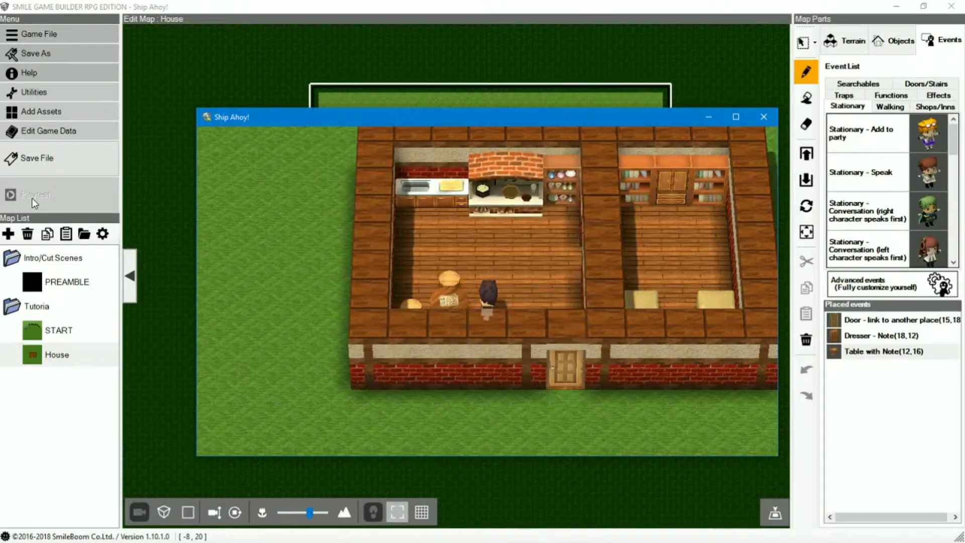
key("Return")
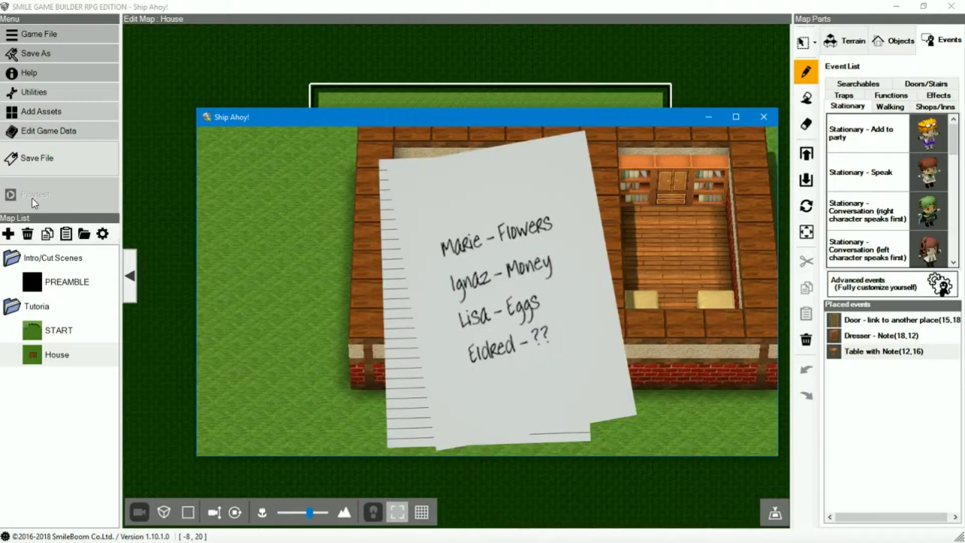
key("Return")
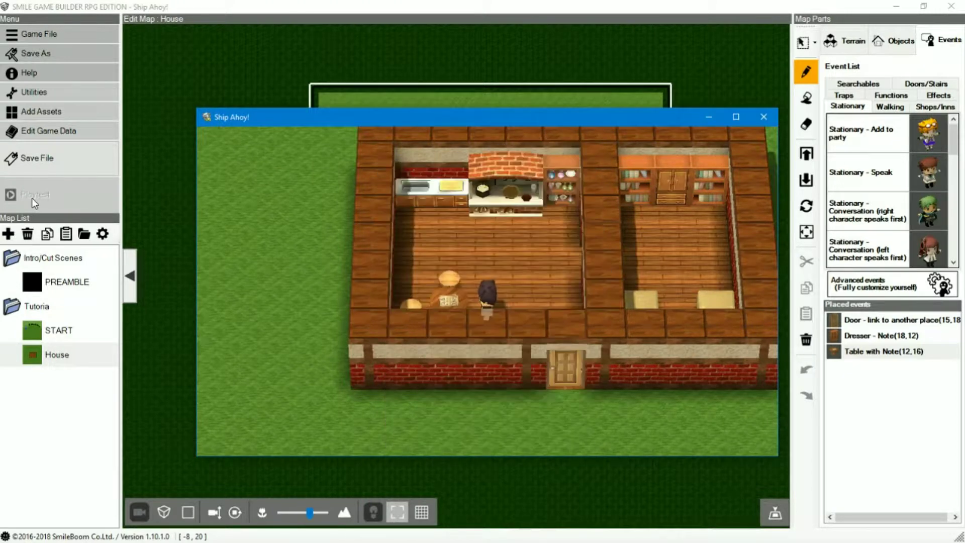
- Walk the hero to the dresser in the other room, open and dismiss its note image, and step away
key("Up")
key("Right")
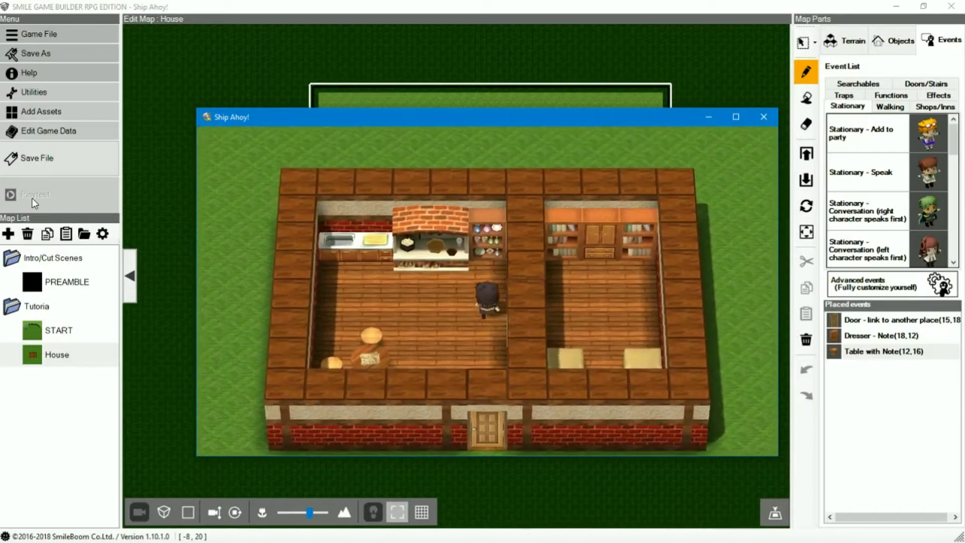
key("Right")
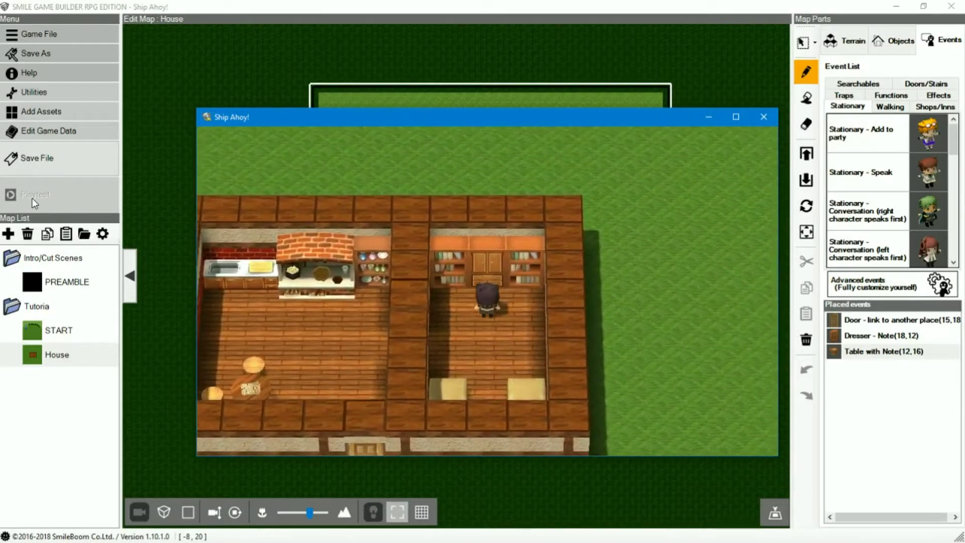
key("Return")
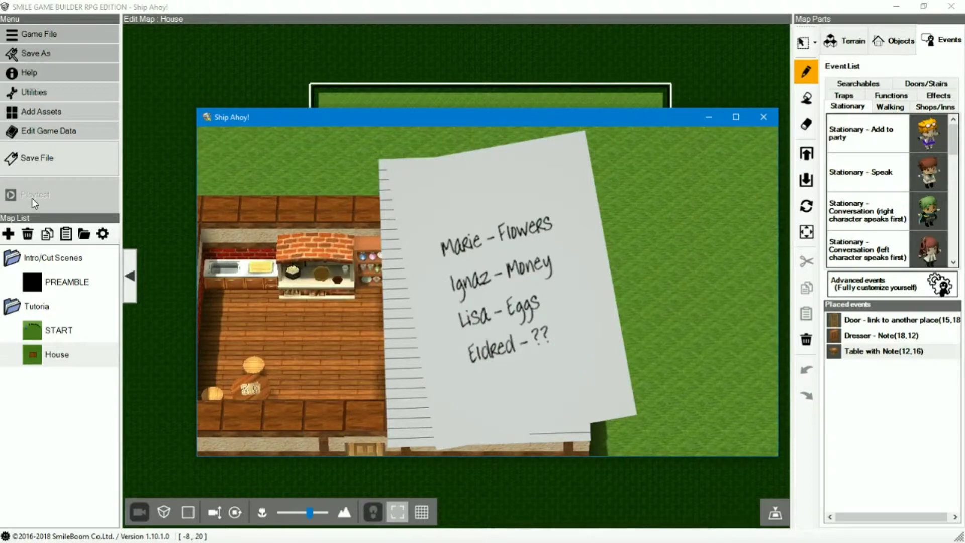
key("Return")
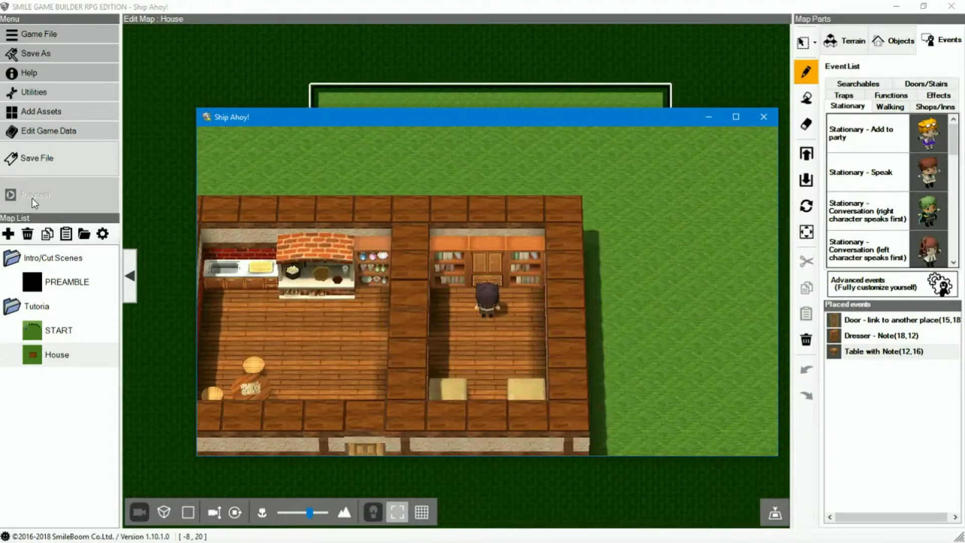
key("Down")
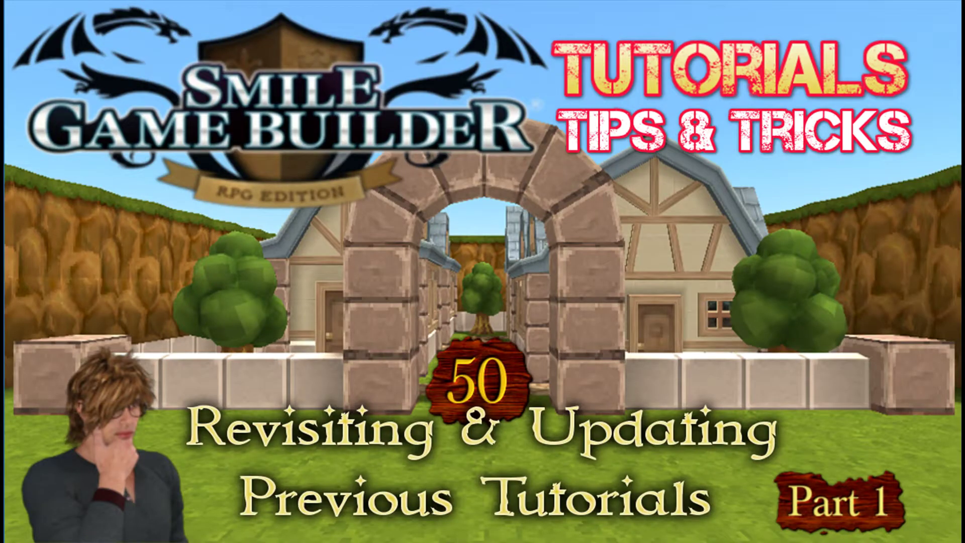